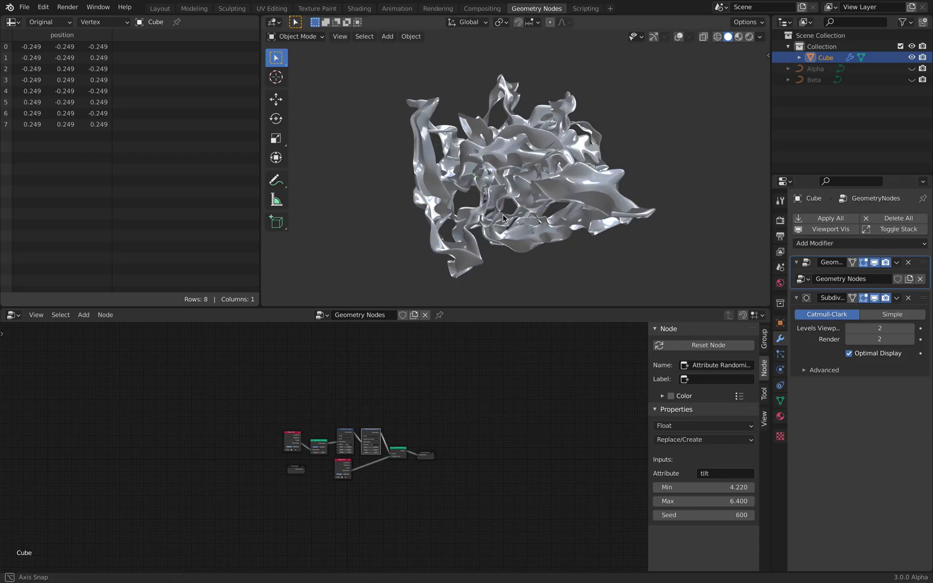
# Examine the Cube's geometry node network and the resulting twisted ribbon mesh from several angles
pyautogui.scroll(12, 520, 354)
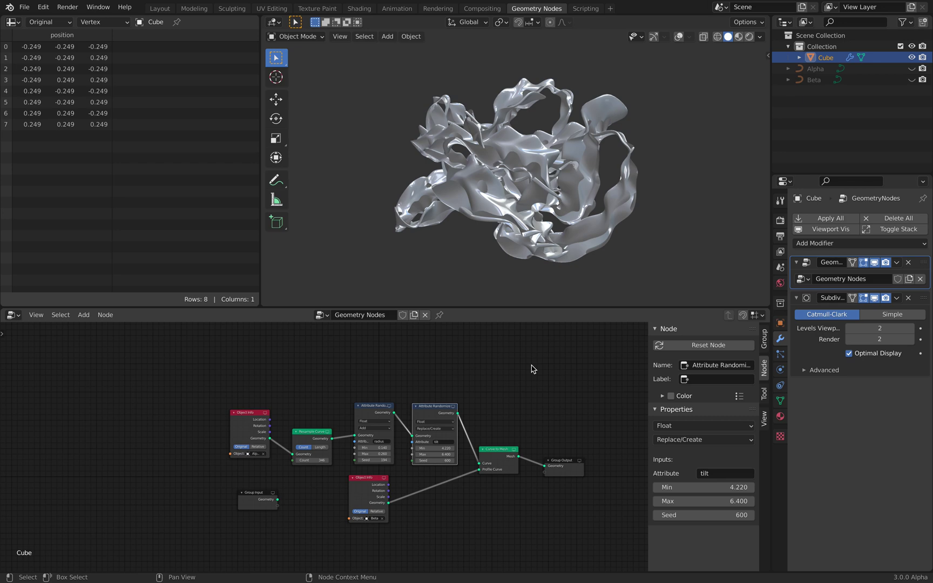
pyautogui.moveTo(533, 368); pyautogui.dragTo(494, 368, button='middle')
pyautogui.scroll(4, 557, 229)
pyautogui.scroll(-2, 557, 229)
pyautogui.scroll(-3, 557, 229)
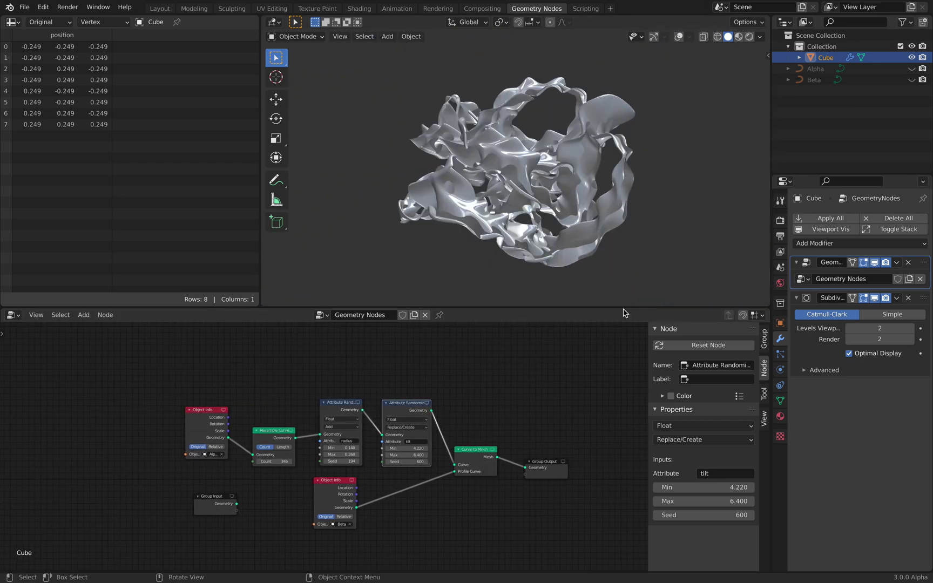
pyautogui.moveTo(459, 400); pyautogui.dragTo(390, 371, button='middle')
pyautogui.scroll(2, 429, 372)
pyautogui.moveTo(648, 162); pyautogui.dragTo(389, 172, button='middle')
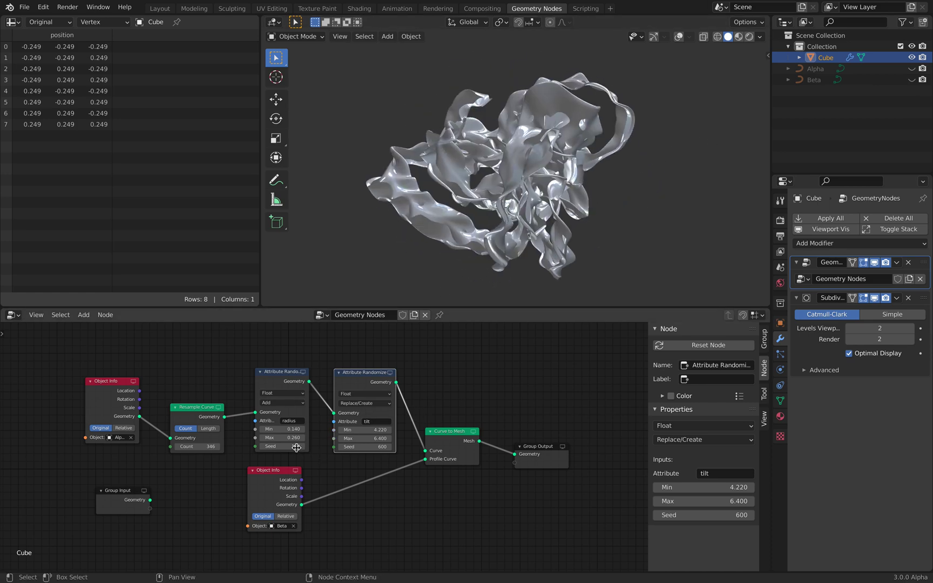
pyautogui.scroll(1, 288, 445)
pyautogui.moveTo(556, 200); pyautogui.dragTo(561, 124, button='middle')
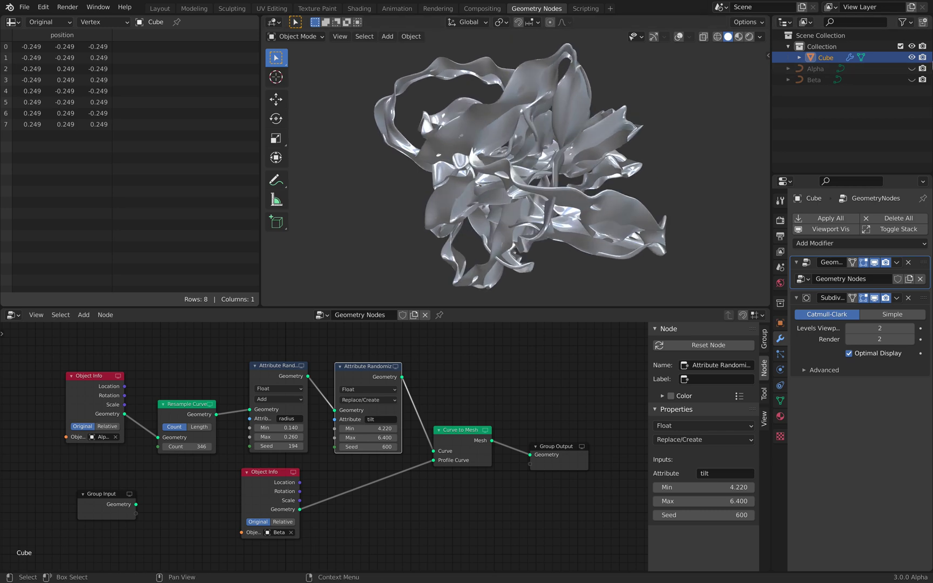
# Show the hidden Alpha and Beta curves in the viewport briefly, and hide both again
pyautogui.moveTo(911, 69); pyautogui.dragTo(912, 80)
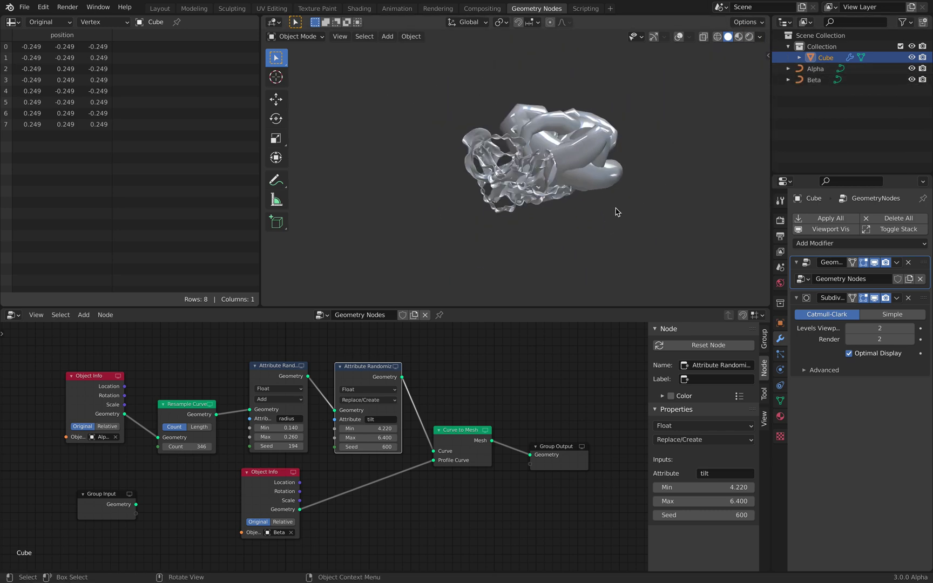
pyautogui.click(912, 68)
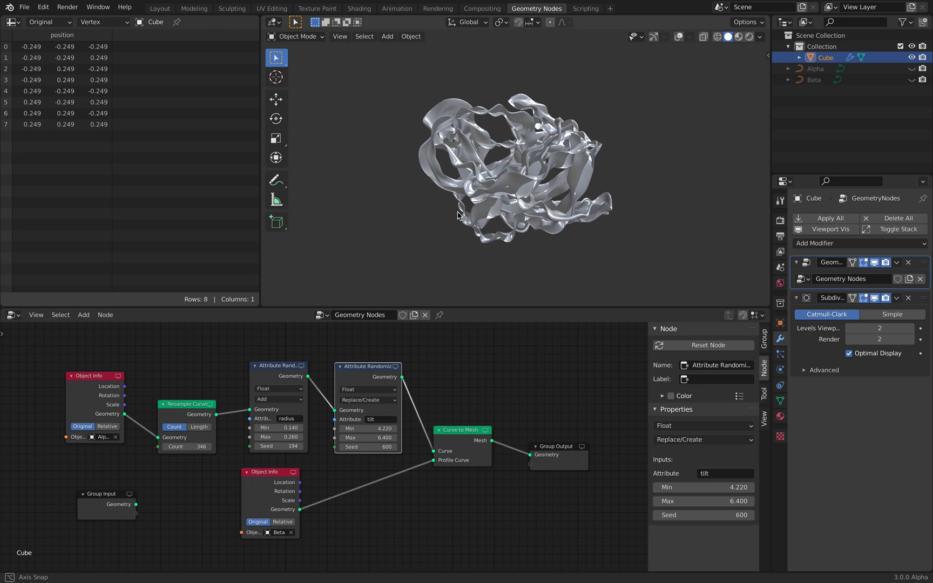
pyautogui.click(912, 79)
# Switch the node editor to Sverchok Nodes and load the existing NodeTree
pyautogui.click(18, 316)
pyautogui.click(48, 395)
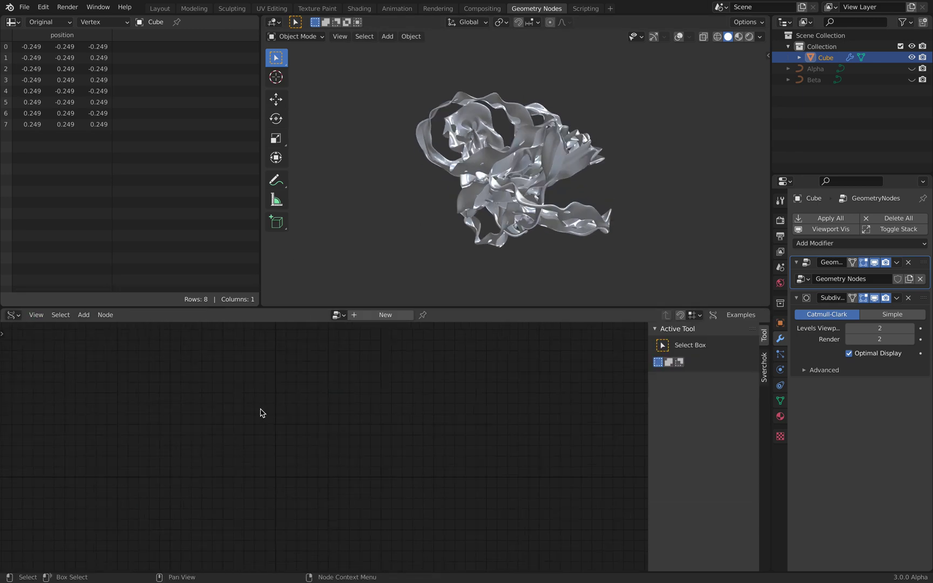
pyautogui.click(338, 315)
pyautogui.click(345, 327)
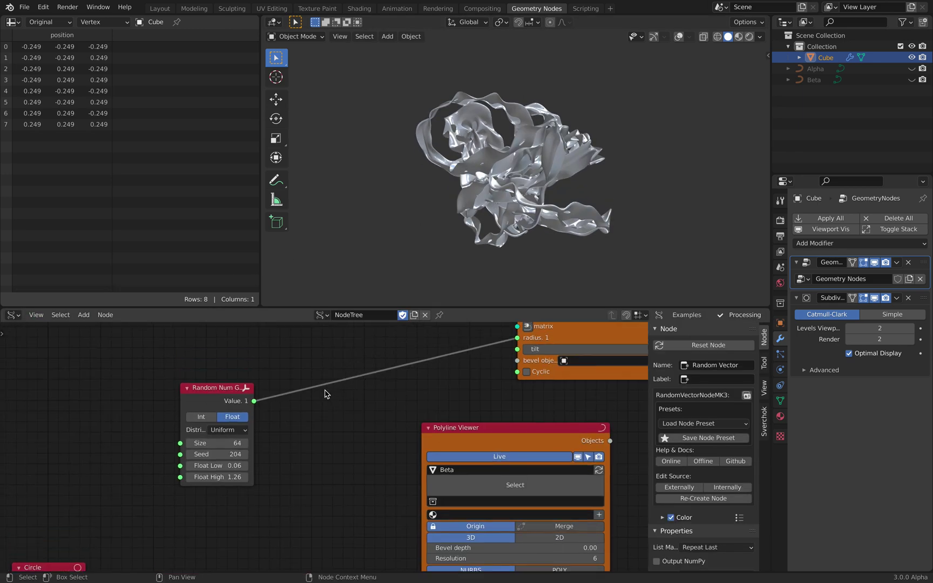
# Set the Random Num Gen seed to 338 and the Randomize node's seed to 526
pyautogui.moveTo(241, 453); pyautogui.dragTo(313, 453)
pyautogui.moveTo(241, 437); pyautogui.dragTo(236, 480, button='middle')
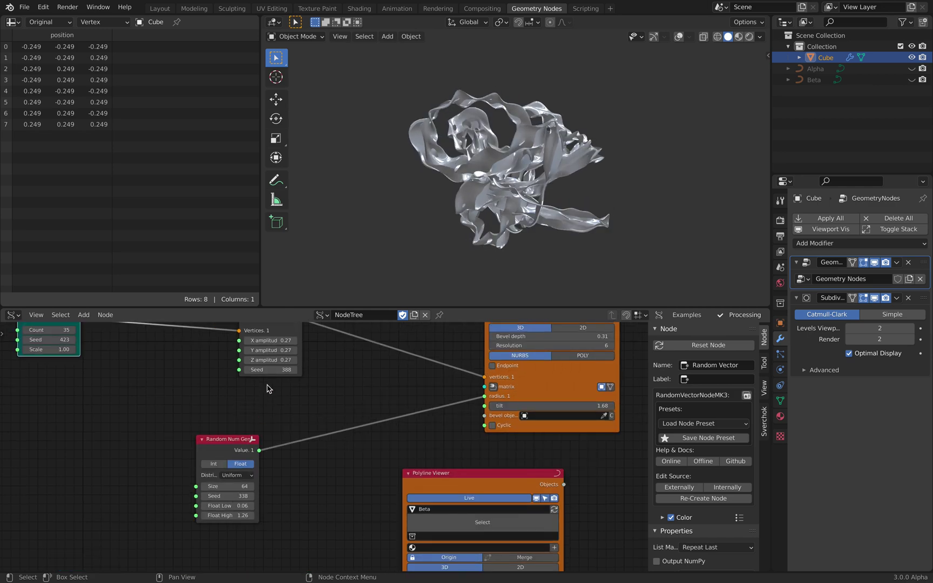
pyautogui.moveTo(304, 372); pyautogui.dragTo(333, 407, button='middle')
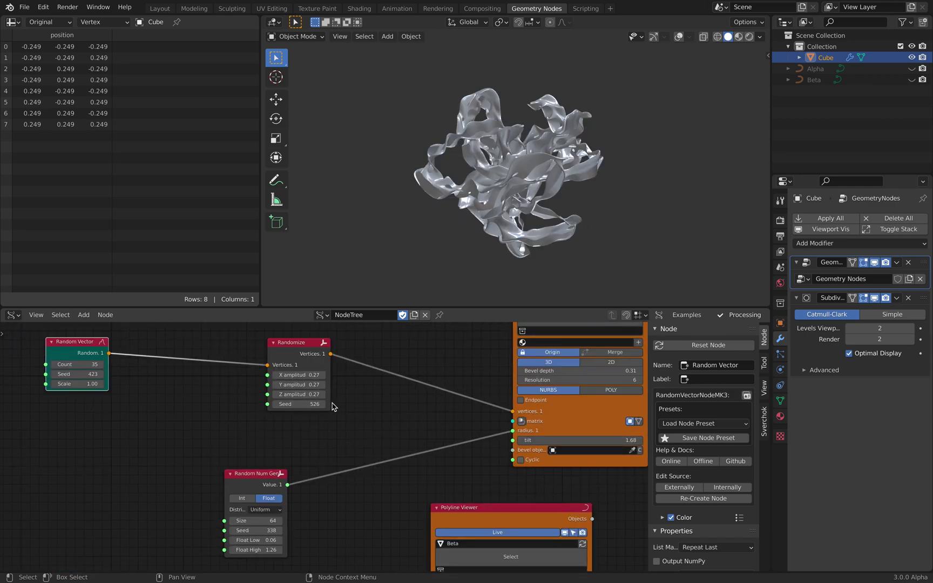
# Set the Randomize node's X, Y and Z amplitudes to 3.51 and its seed to 692
pyautogui.moveTo(298, 375); pyautogui.dragTo(459, 374)
pyautogui.scroll(-5, 451, 271)
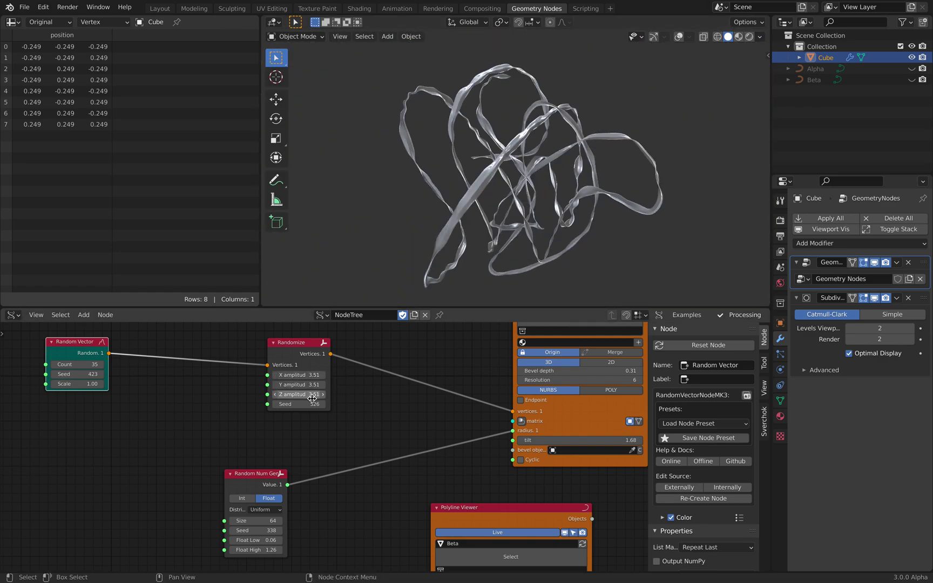
pyautogui.moveTo(298, 403); pyautogui.dragTo(398, 404)
pyautogui.scroll(-3, 427, 406)
pyautogui.moveTo(489, 396); pyautogui.dragTo(472, 353, button='middle')
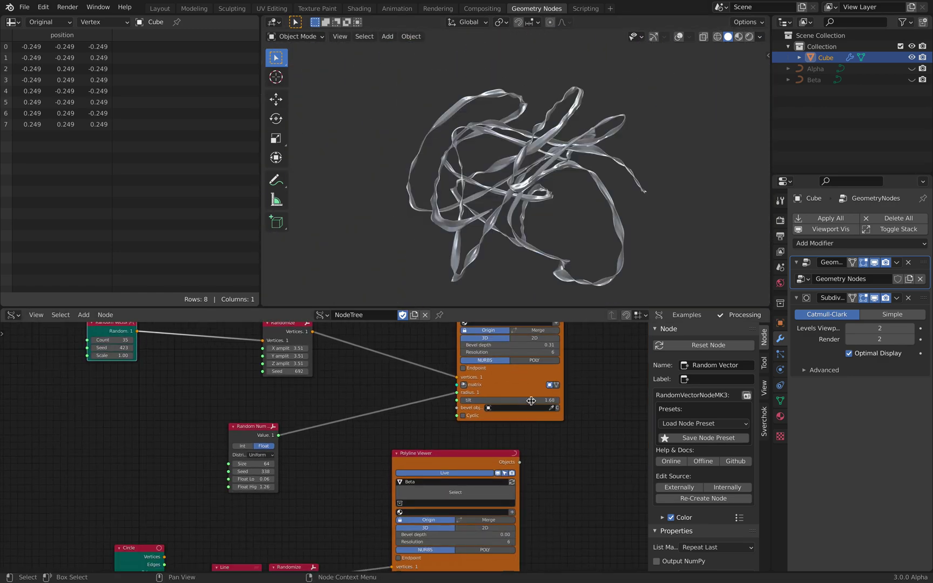
# Move the Beta Polyline Viewer node slightly to the right, and inspect the Alpha Polyline Viewer's settings
pyautogui.scroll(-1, 414, 431)
pyautogui.moveTo(413, 431); pyautogui.dragTo(390, 407, button='middle')
pyautogui.scroll(-1, 390, 410)
pyautogui.moveTo(434, 431); pyautogui.dragTo(477, 430)
pyautogui.moveTo(446, 419); pyautogui.dragTo(452, 491, button='middle')
pyautogui.scroll(4, 466, 400)
pyautogui.moveTo(467, 400); pyautogui.dragTo(404, 448, button='middle')
pyautogui.scroll(1, 404, 447)
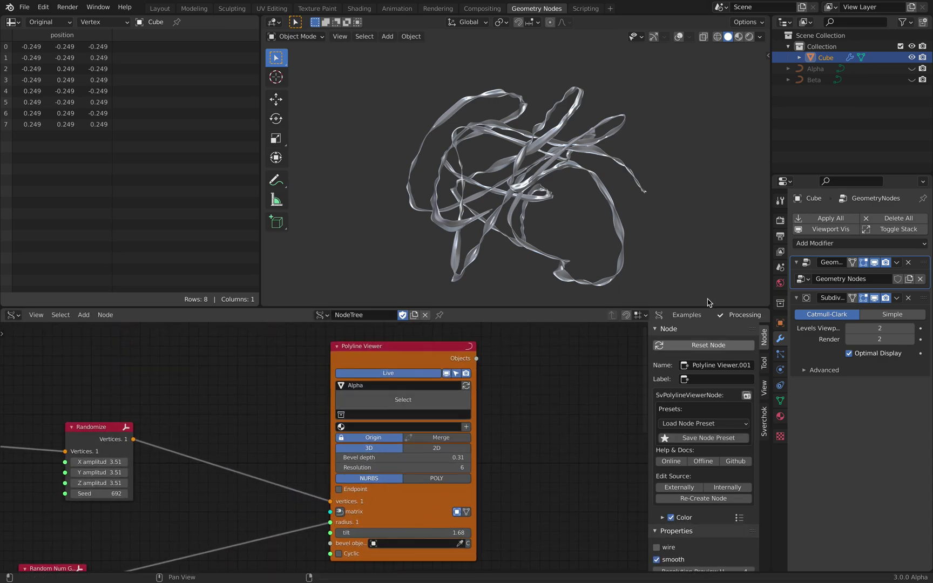
# Inspect the ribbon mesh from other angles and set the Randomize node's seed to 886
pyautogui.scroll(3, 556, 199)
pyautogui.moveTo(556, 198); pyautogui.dragTo(488, 185, button='middle')
pyautogui.moveTo(585, 196); pyautogui.dragTo(534, 191, button='middle')
pyautogui.moveTo(614, 192); pyautogui.dragTo(565, 190, button='middle')
pyautogui.moveTo(241, 417); pyautogui.dragTo(393, 364, button='middle')
pyautogui.moveTo(246, 445); pyautogui.dragTo(297, 445)
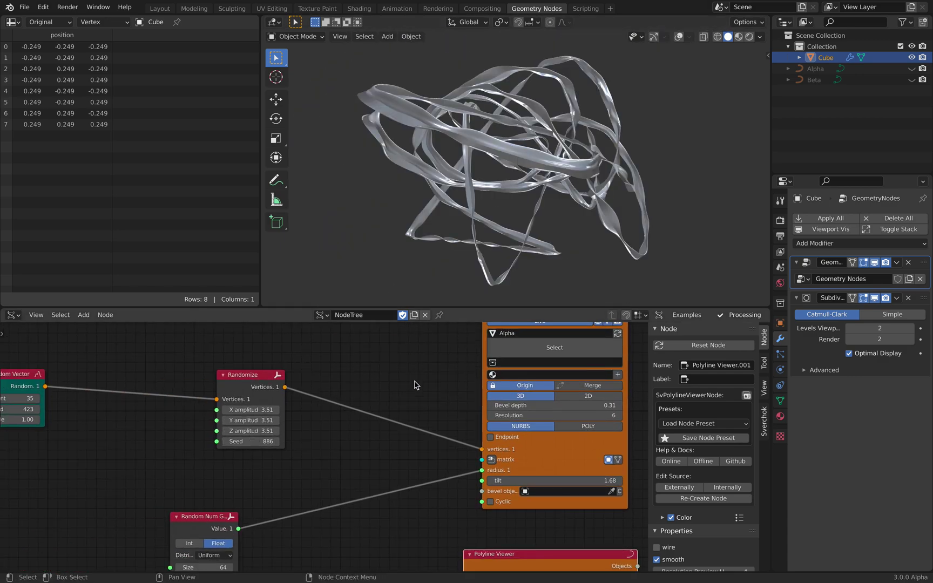
pyautogui.scroll(-3, 375, 353)
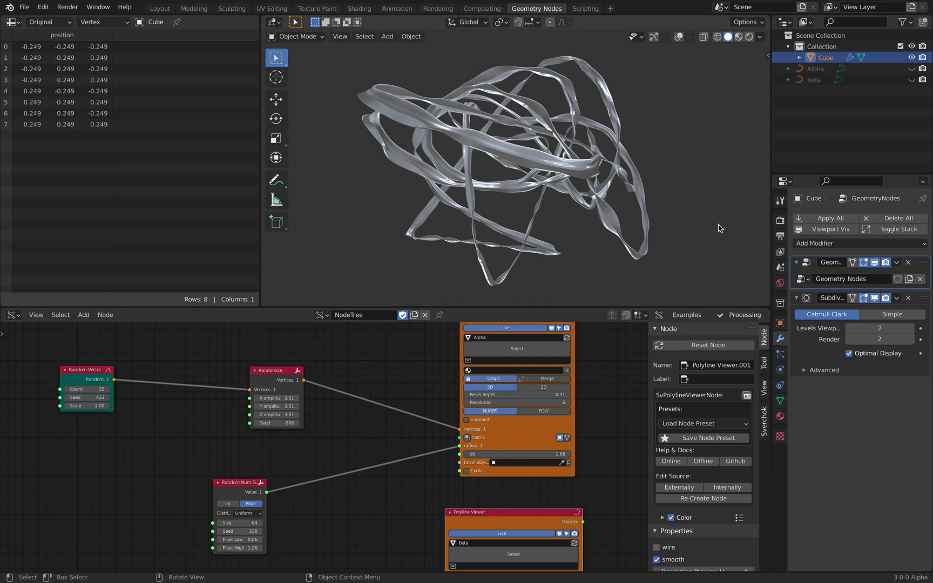
# Return to the Geometry Node Editor and set the radius Attribute Randomize node's seed to 304
pyautogui.click(13, 315)
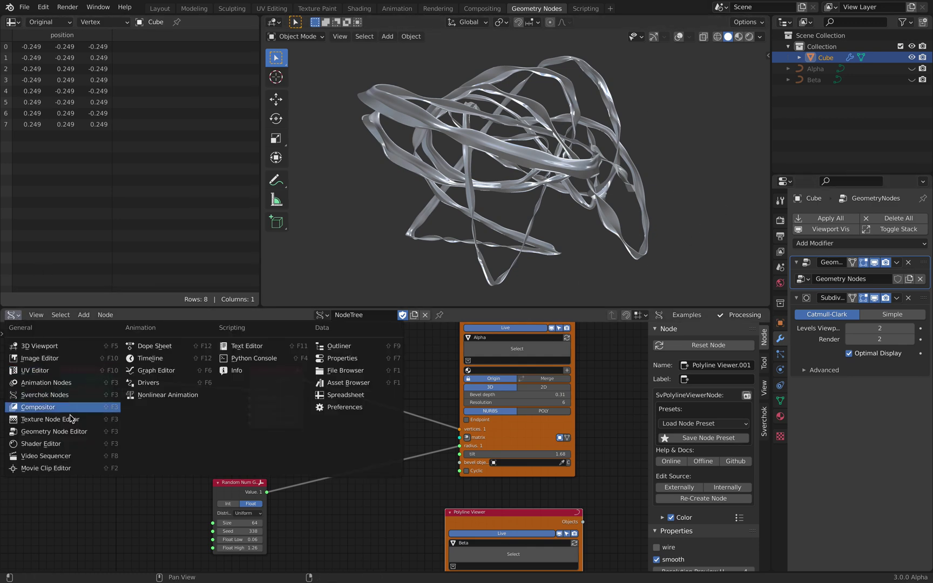
pyautogui.click(70, 431)
pyautogui.moveTo(402, 403)
pyautogui.mouseDown(button='middle')
pyautogui.moveTo(447, 427)
pyautogui.moveTo(410, 396)
pyautogui.mouseUp(button='middle')
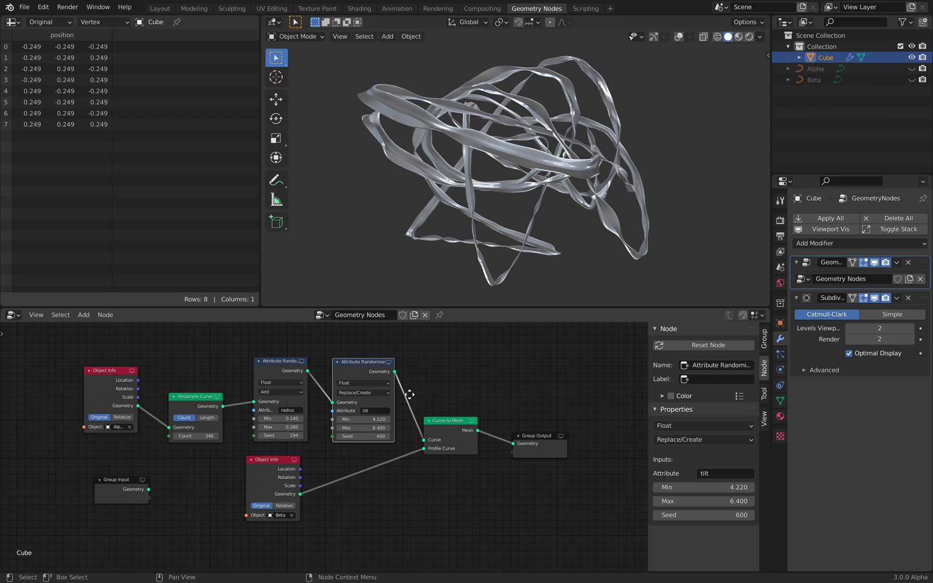
pyautogui.scroll(1, 408, 393)
pyautogui.moveTo(462, 417); pyautogui.dragTo(464, 423)
pyautogui.scroll(2, 460, 417)
pyautogui.moveTo(275, 460); pyautogui.dragTo(363, 459)
pyautogui.scroll(1, 279, 402)
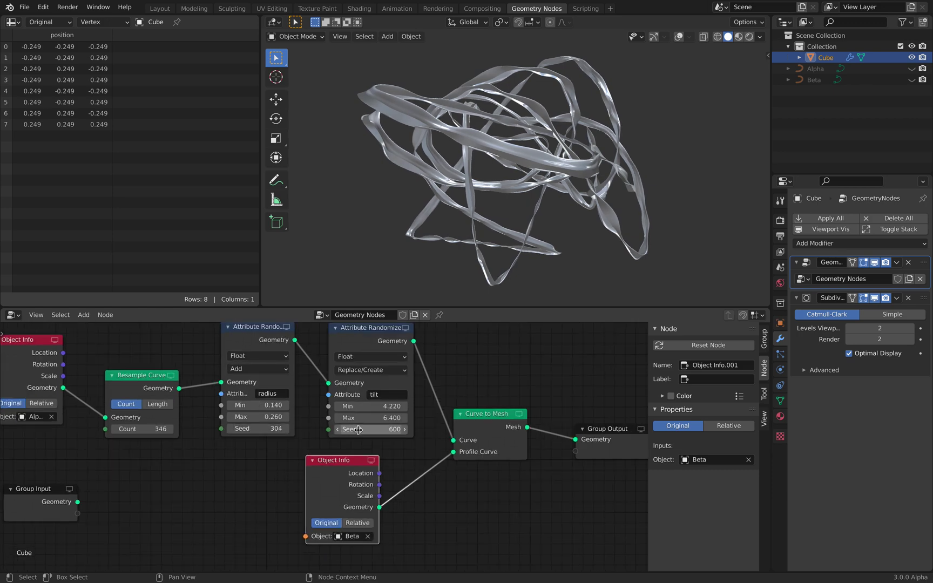
# Set the tilt randomization to maximum 65.6 with seed 942, and the radius randomization to maximum 1.86 with seed 408
pyautogui.moveTo(357, 429); pyautogui.dragTo(535, 187)
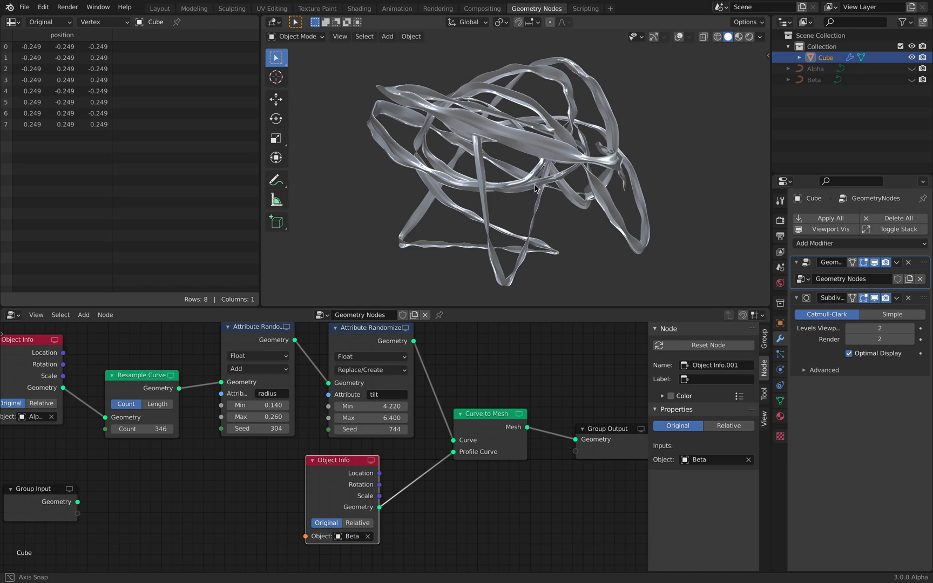
pyautogui.moveTo(535, 188); pyautogui.dragTo(503, 221, button='middle')
pyautogui.moveTo(387, 419); pyautogui.dragTo(325, 427)
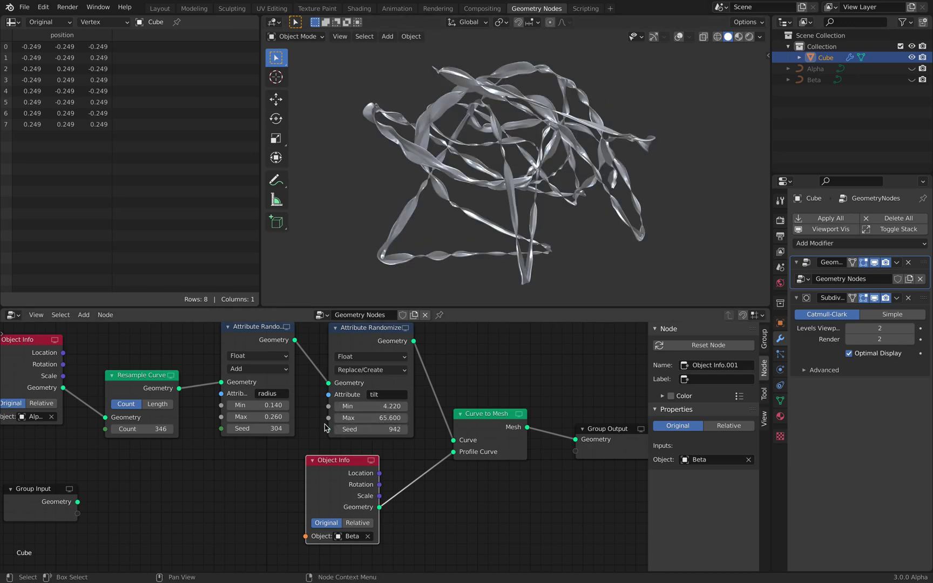
pyautogui.moveTo(257, 417); pyautogui.dragTo(291, 428)
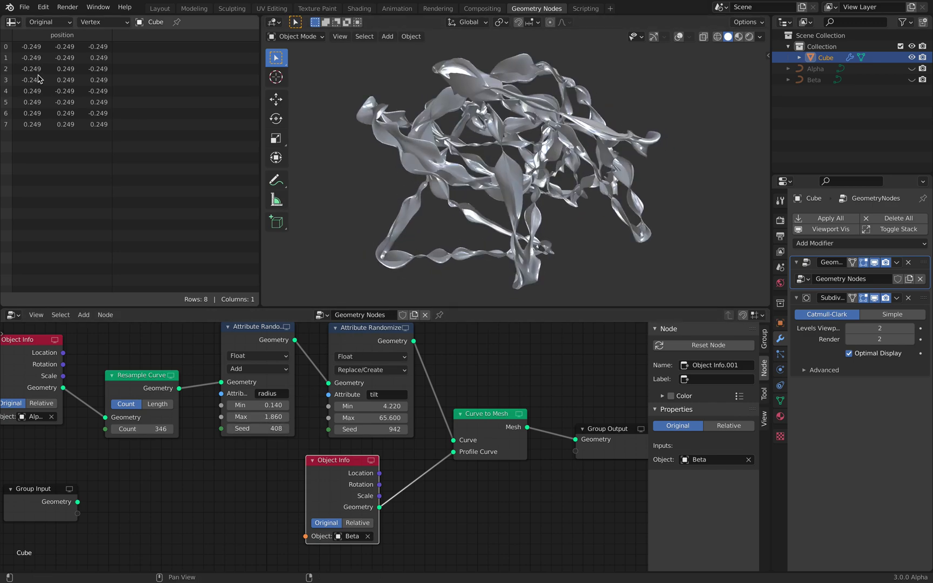
# Start a new General file, discarding the changes to the current one
pyautogui.click(24, 8)
pyautogui.moveTo(30, 20)
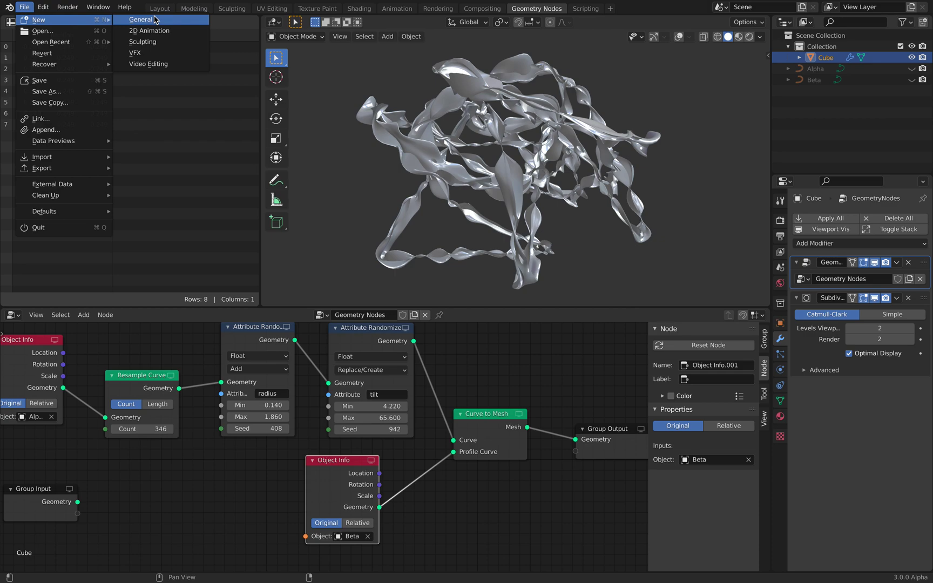
pyautogui.click(132, 20)
pyautogui.click(432, 312)
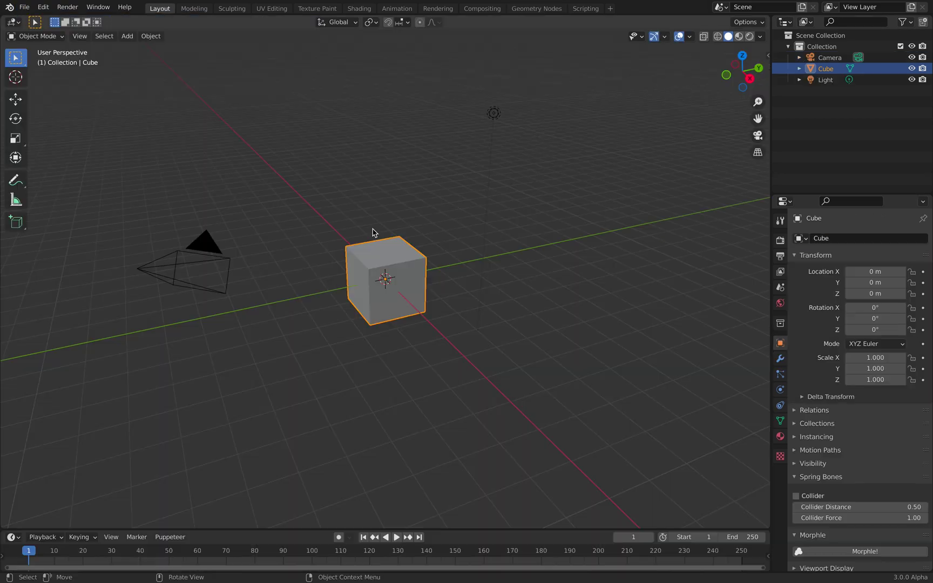
# Delete the default camera, cube and light from the scene
pyautogui.hotkey('alt', 'a')
pyautogui.press('a')
pyautogui.press('Delete')
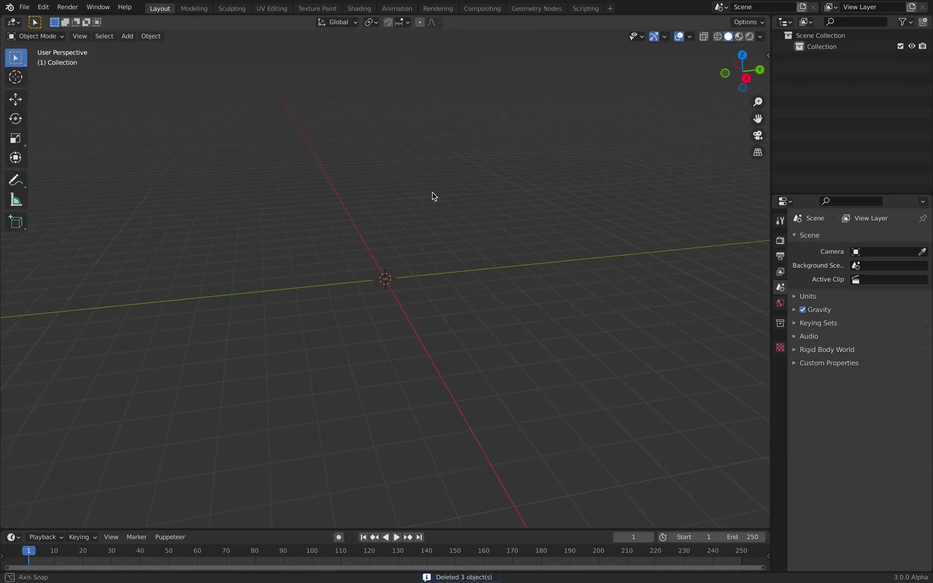
# Save the file on the Desktop as gm_curve_cool_001.blend
pyautogui.click(27, 8)
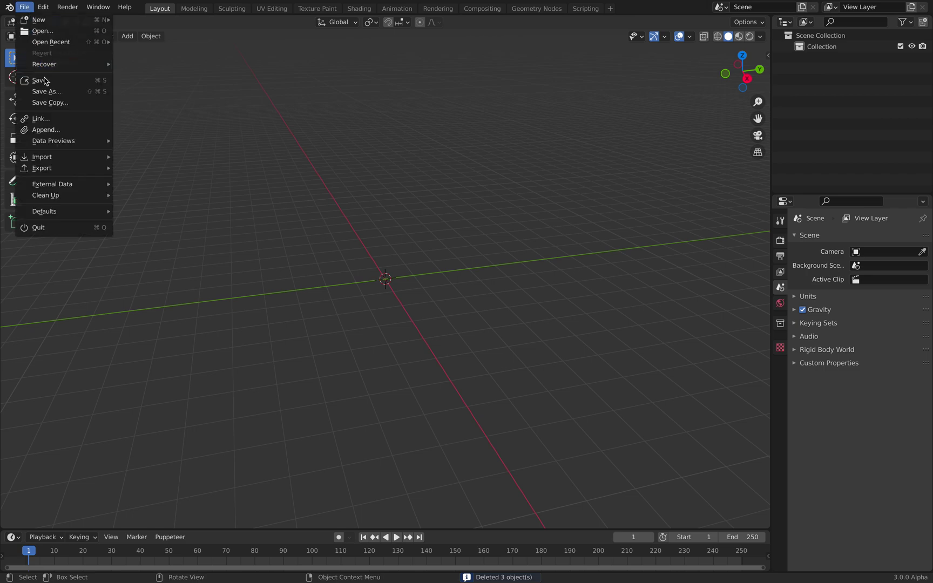
pyautogui.click(49, 93)
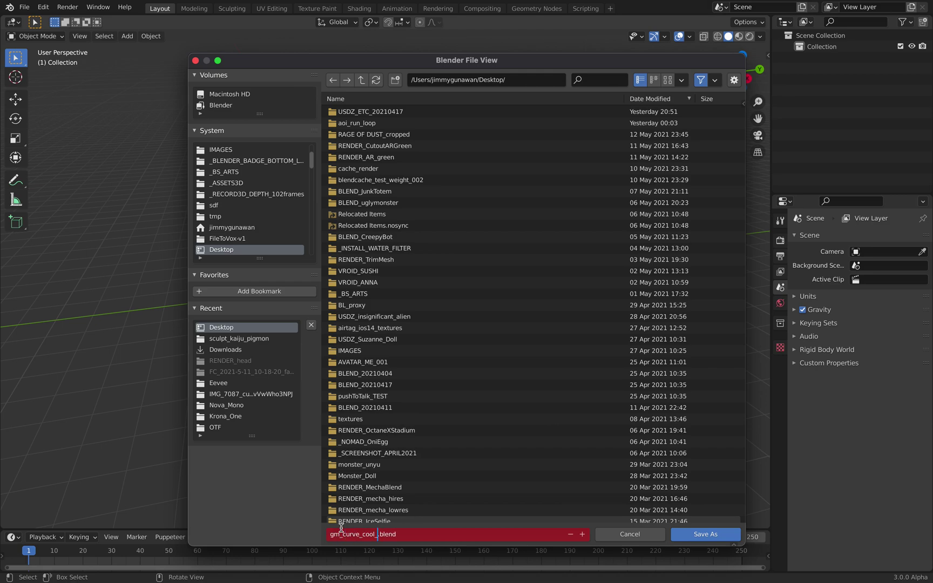
pyautogui.write('001')
pyautogui.press('Return')
pyautogui.click(704, 533)
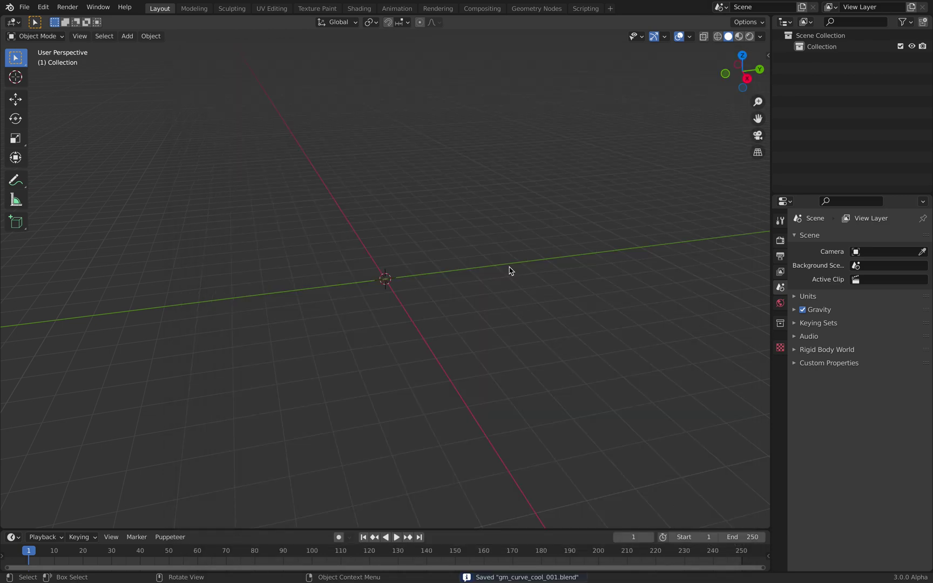
# Split the 3D viewport into two stacked areas and turn the upper one into a Sverchok node editor
pyautogui.moveTo(465, 251); pyautogui.dragTo(515, 235, button='middle')
pyautogui.scroll(2, 509, 267)
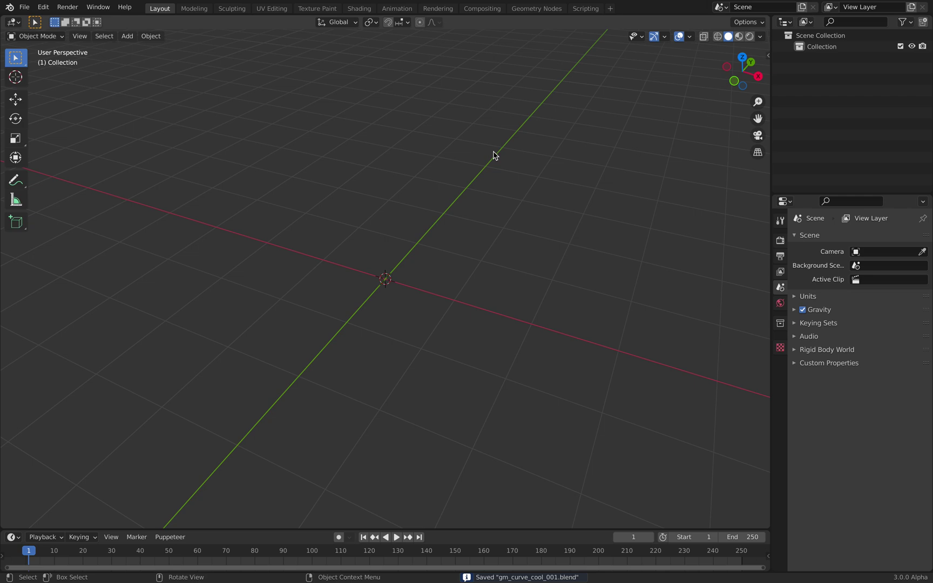
pyautogui.moveTo(467, 139); pyautogui.dragTo(203, 84, button='middle')
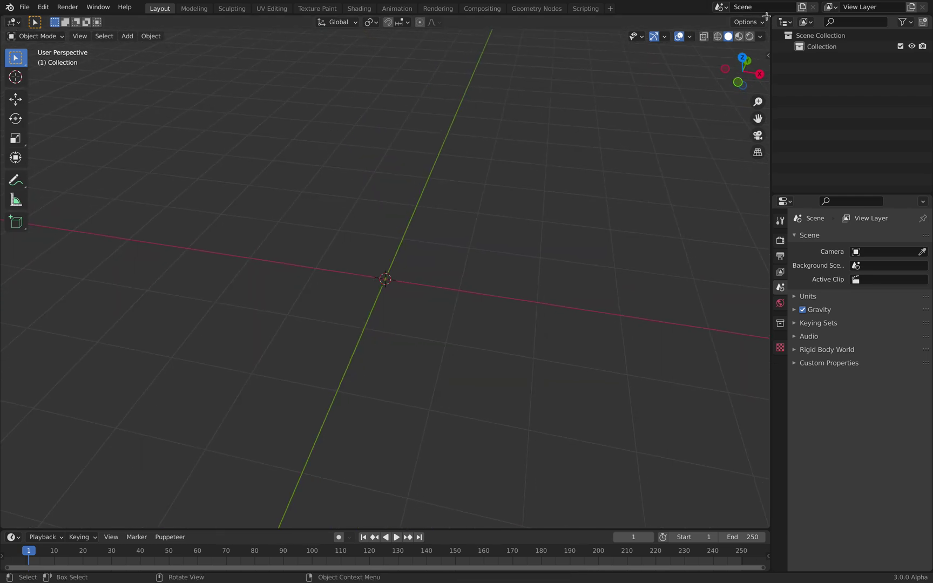
pyautogui.moveTo(766, 18); pyautogui.dragTo(764, 281)
pyautogui.click(10, 23)
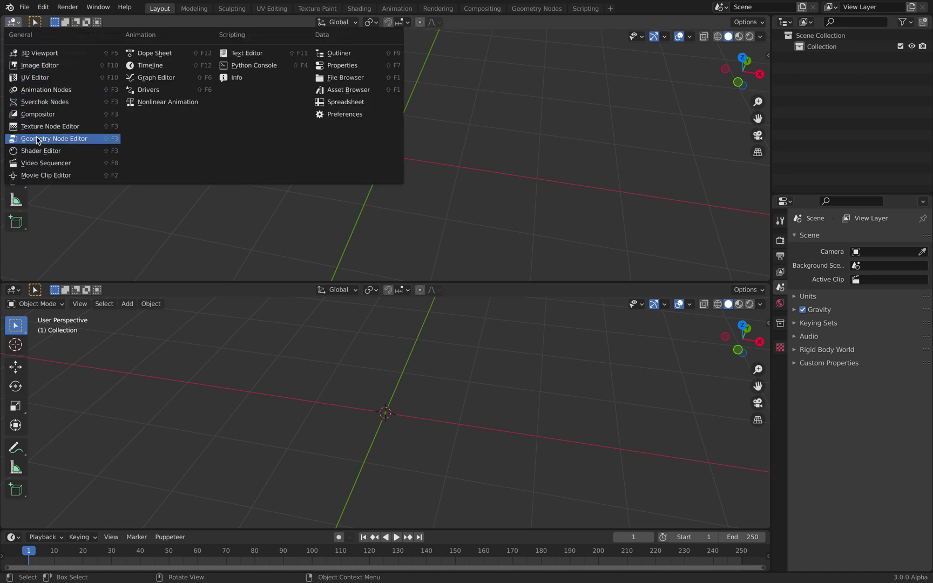
pyautogui.click(47, 103)
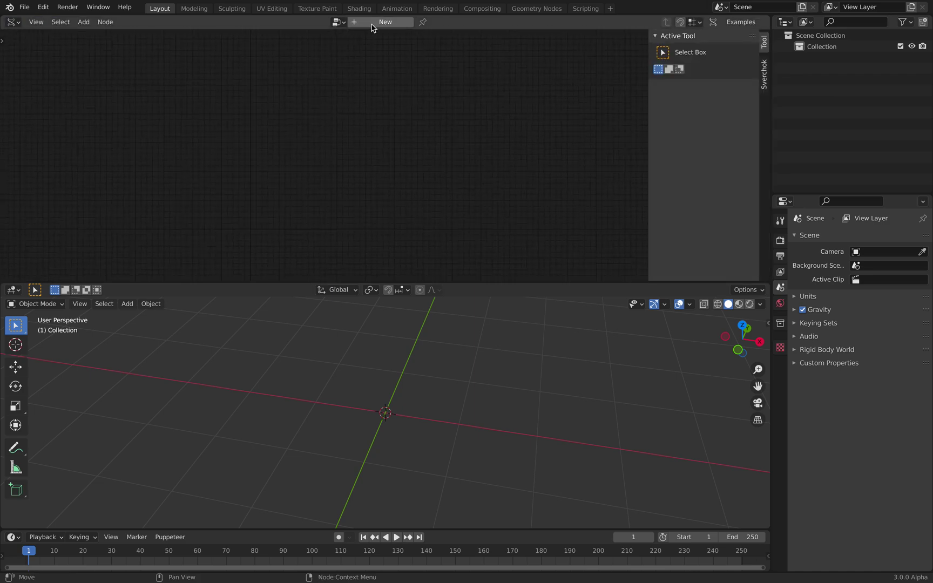
# Create a new Sverchok node tree, hide the editor's sidebar, and add a Polyline Viewer node
pyautogui.press('n')
pyautogui.hotkey('shift', 'a')
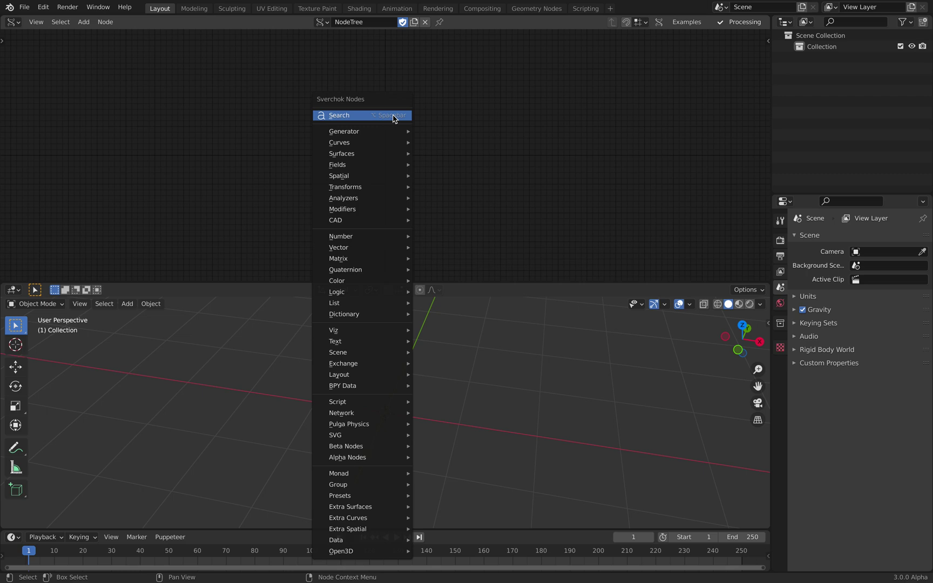
pyautogui.click(395, 117)
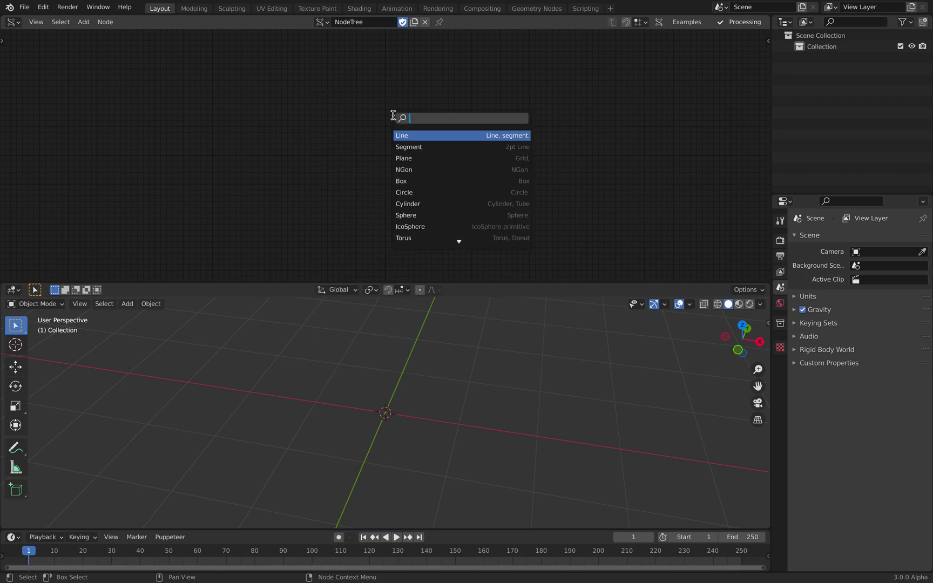
pyautogui.write('poly vie')
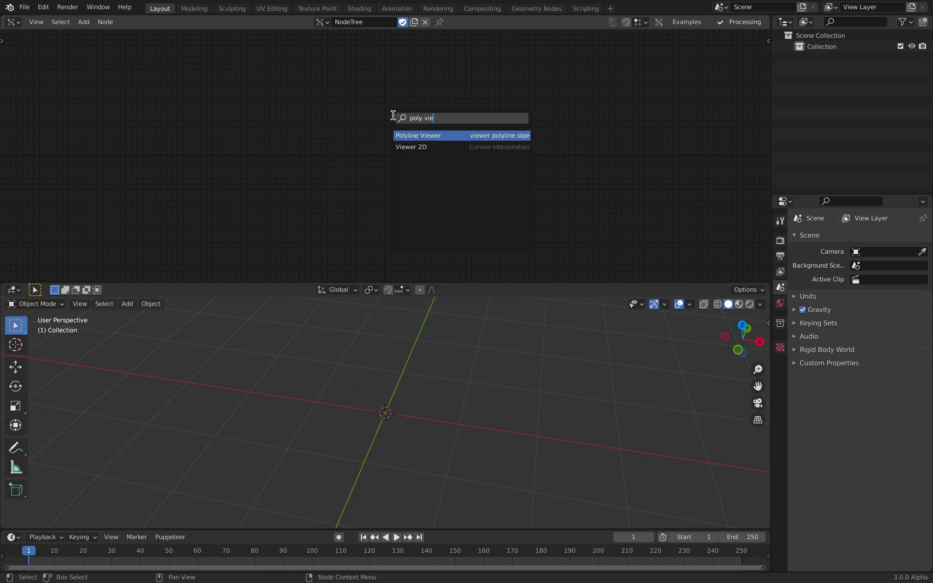
pyautogui.press('Return')
pyautogui.click(434, 94)
pyautogui.scroll(6, 443, 93)
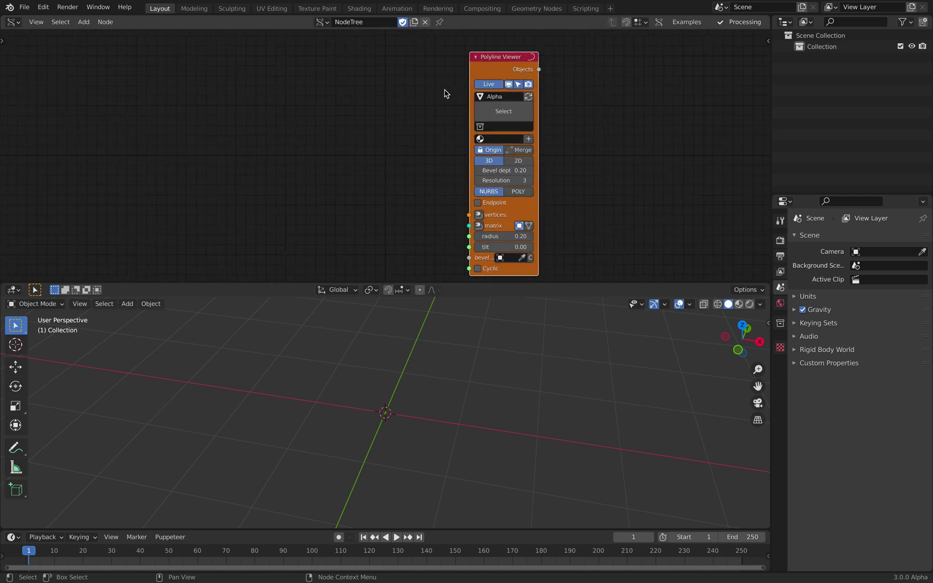
# Add a Random Vector node with Count 13 and connect its Random output to the Polyline Viewer's vertices input
pyautogui.moveTo(444, 93); pyautogui.dragTo(449, 91, button='middle')
pyautogui.moveTo(500, 62); pyautogui.dragTo(509, 58)
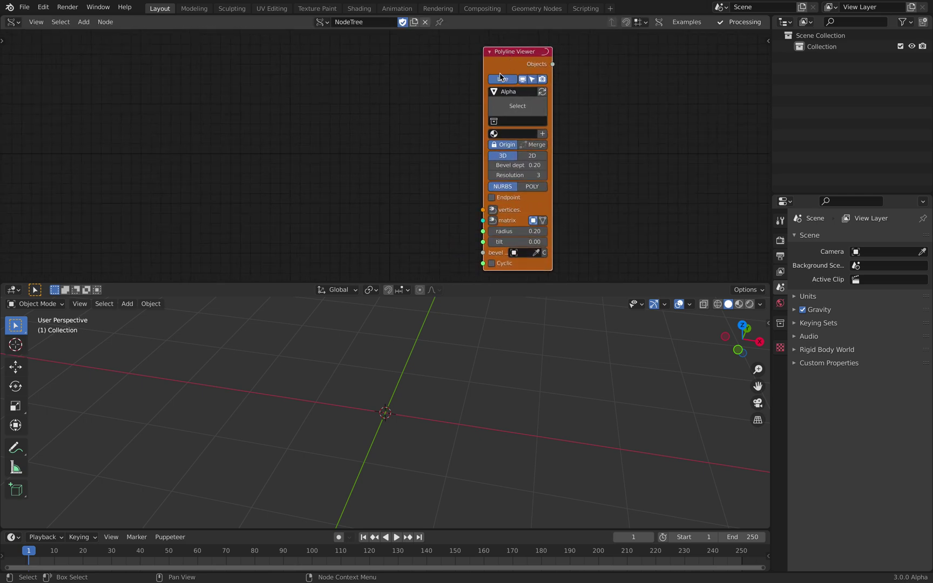
pyautogui.hotkey('shift', 'a')
pyautogui.click(260, 114)
pyautogui.write('random')
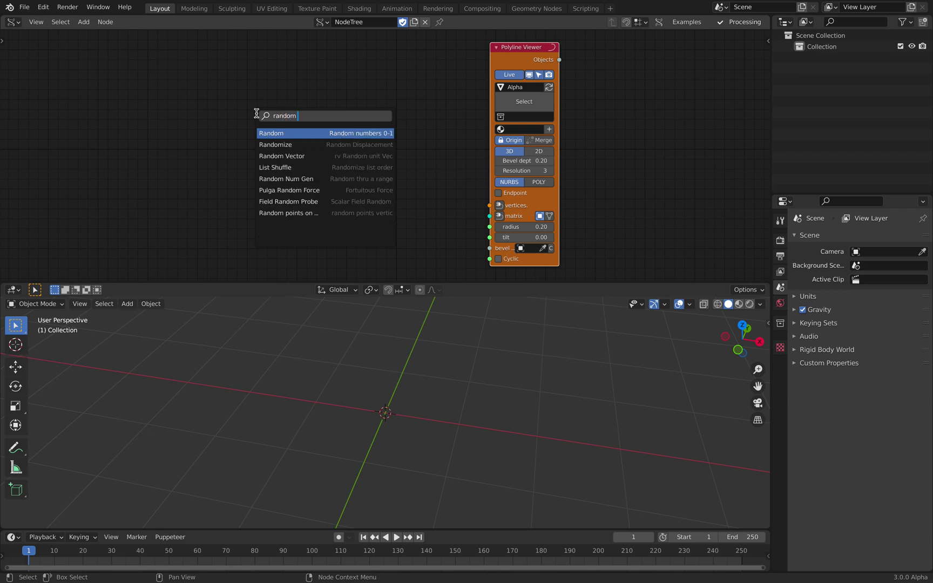
pyautogui.write(' ve')
pyautogui.press('Return')
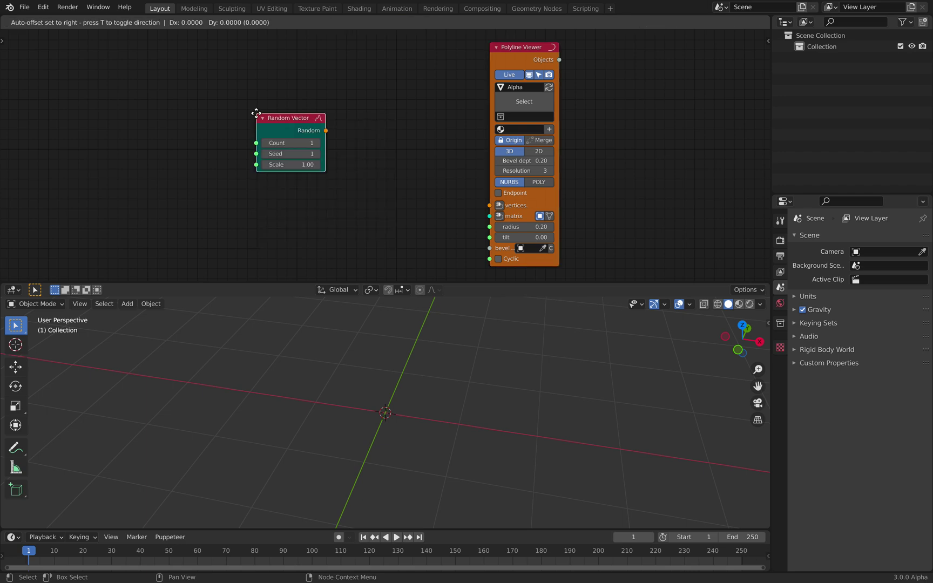
pyautogui.click(255, 116)
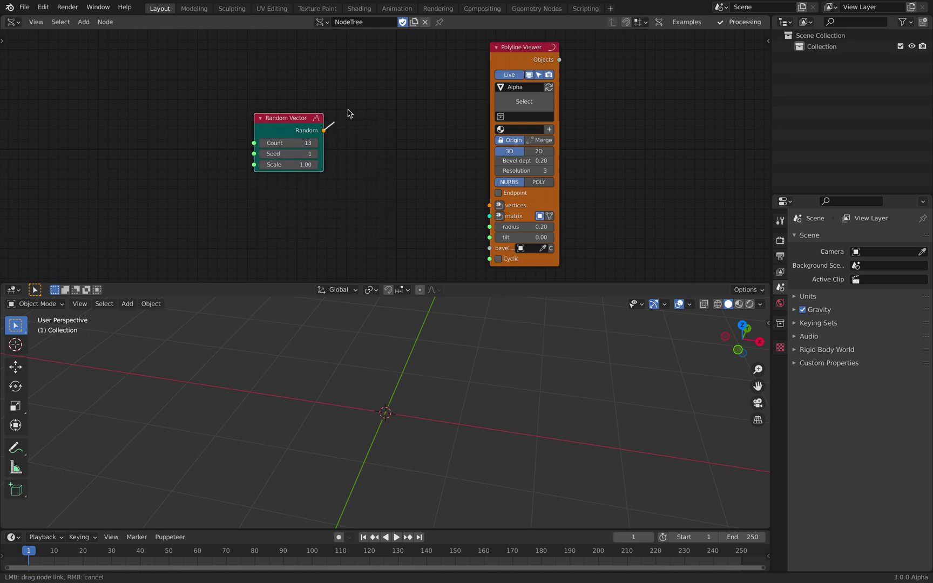
pyautogui.moveTo(488, 208); pyautogui.dragTo(489, 205)
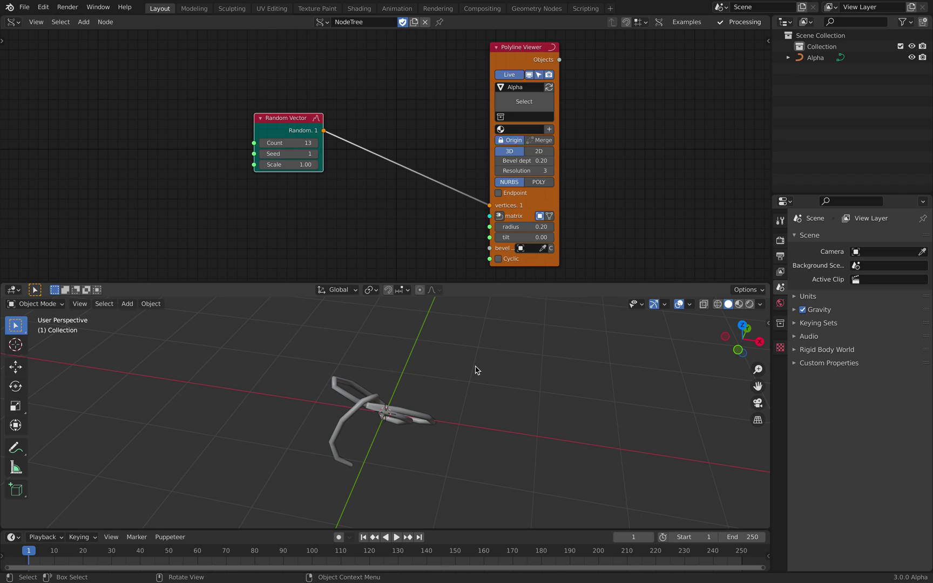
# Set the Random Vector node's Count to 17 and Seed to 187
pyautogui.scroll(2, 442, 348)
pyautogui.moveTo(405, 351); pyautogui.dragTo(468, 348, button='middle')
pyautogui.moveTo(289, 153); pyautogui.dragTo(394, 154)
pyautogui.moveTo(288, 143); pyautogui.dragTo(348, 152)
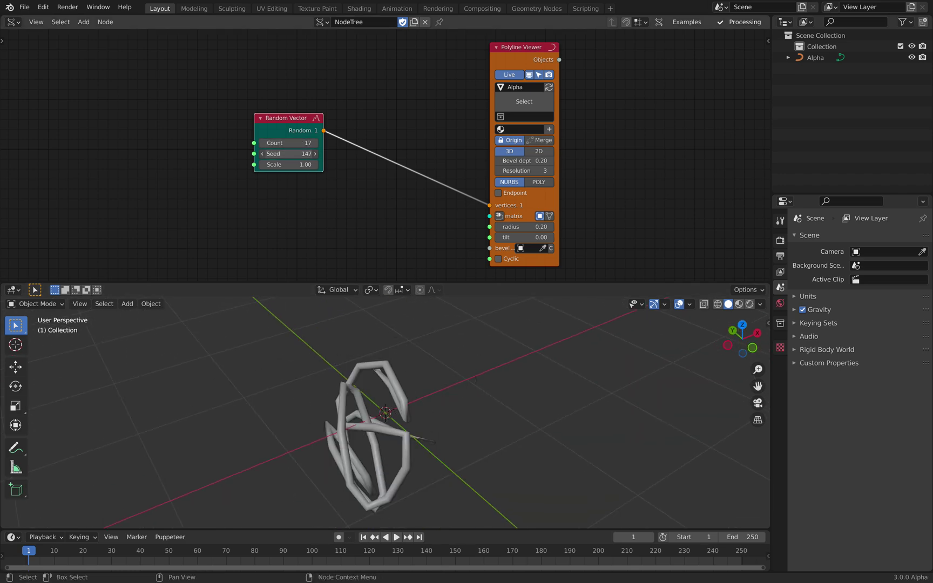
pyautogui.moveTo(415, 314); pyautogui.dragTo(472, 316, button='middle')
pyautogui.moveTo(309, 153); pyautogui.dragTo(321, 150)
# Insert a Randomize node between Random Vector and Polyline Viewer, with X, Y and Z amplitudes of 0.80
pyautogui.moveTo(291, 115); pyautogui.dragTo(217, 115)
pyautogui.hotkey('shift', 'a')
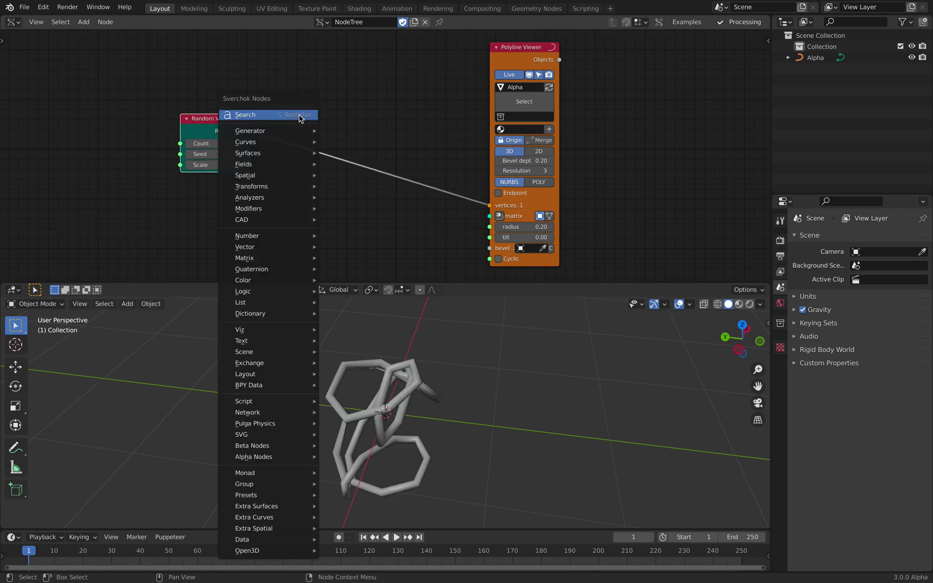
pyautogui.click(302, 115)
pyautogui.write('randomize')
pyautogui.press('Return')
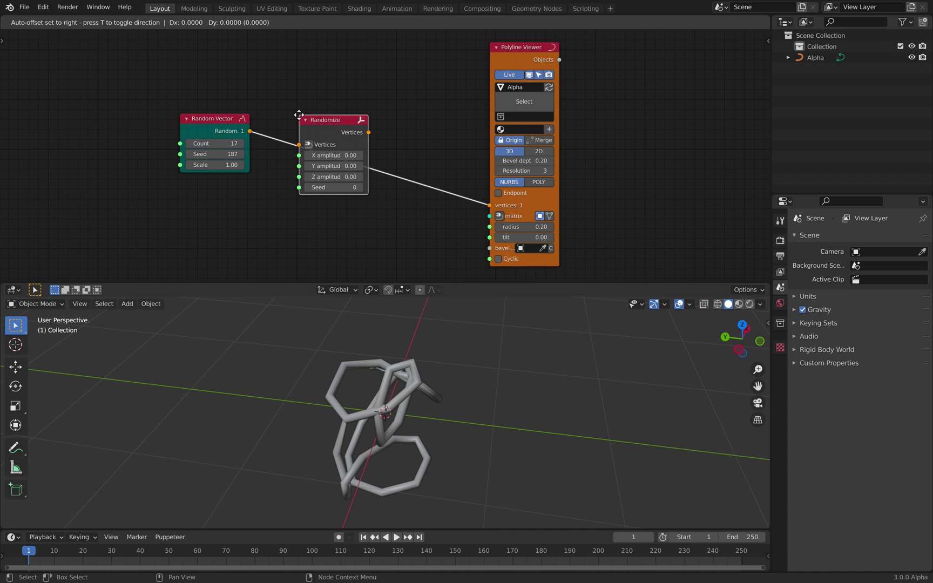
pyautogui.click(312, 129)
pyautogui.moveTo(326, 156); pyautogui.dragTo(368, 176)
pyautogui.moveTo(480, 380); pyautogui.dragTo(507, 357, button='middle')
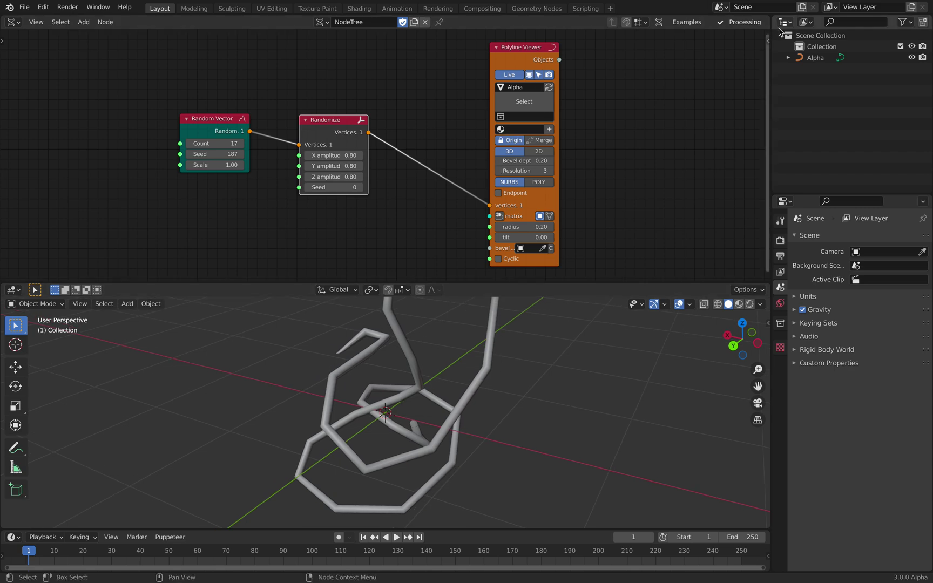
# Show the active node's properties in the node editor's sidebar and enlarge the node editor area
pyautogui.click(768, 41)
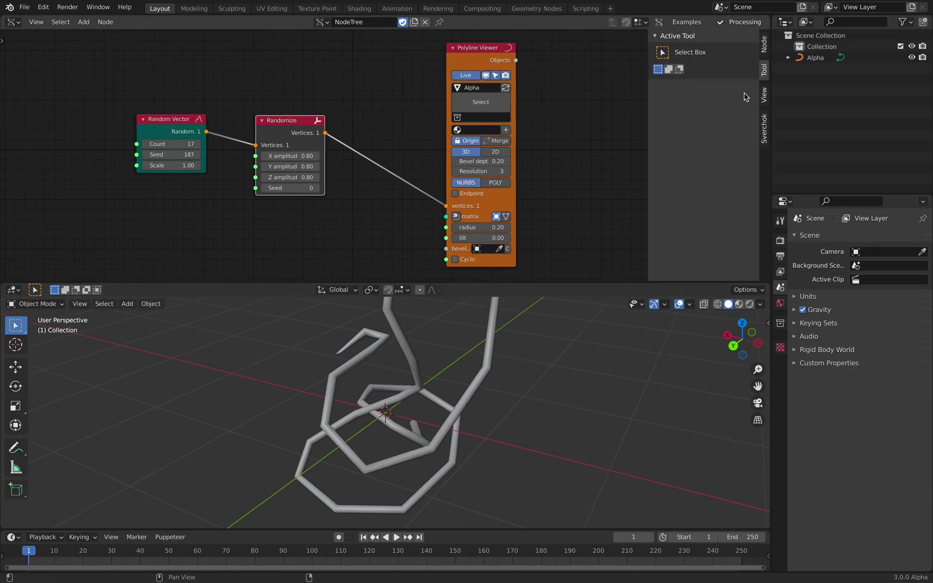
pyautogui.click(765, 95)
pyautogui.scroll(2, 764, 90)
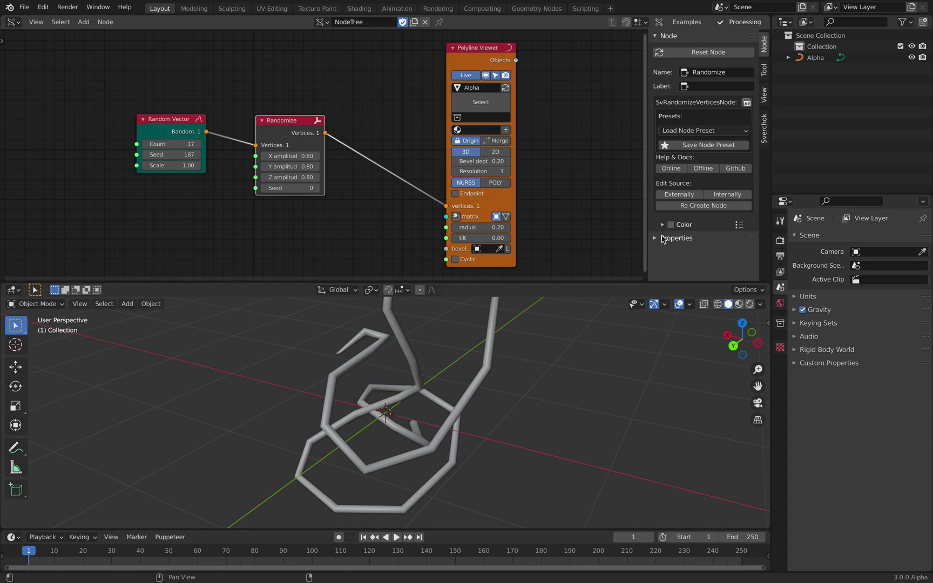
pyautogui.click(677, 238)
pyautogui.scroll(-2, 713, 255)
pyautogui.moveTo(714, 283); pyautogui.dragTo(714, 306)
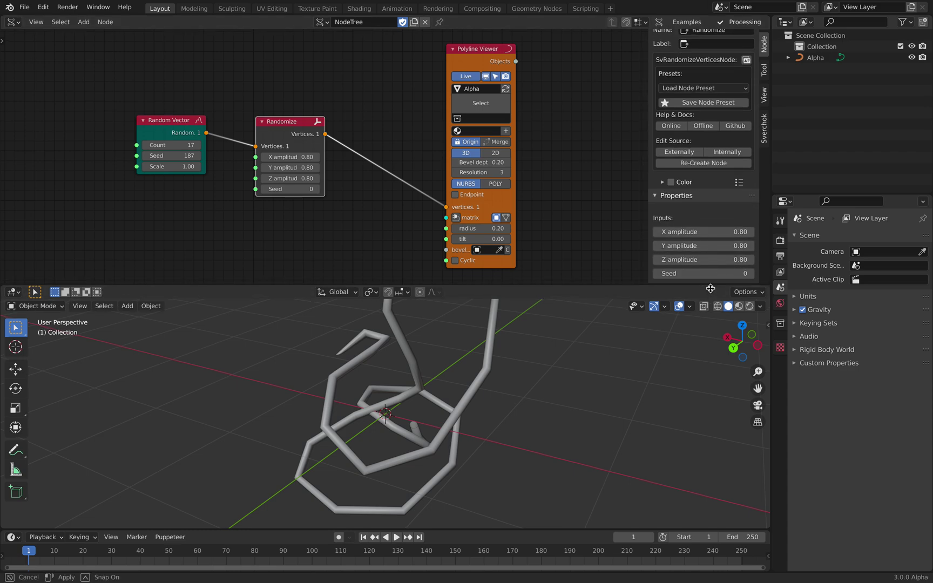
# Widen the Polyline Viewer node and set its Resolution to 4 and Resolution Preview U to 5
pyautogui.moveTo(478, 64); pyautogui.dragTo(494, 63)
pyautogui.moveTo(546, 100); pyautogui.dragTo(525, 92, button='middle')
pyautogui.moveTo(557, 382); pyautogui.dragTo(571, 352, button='middle')
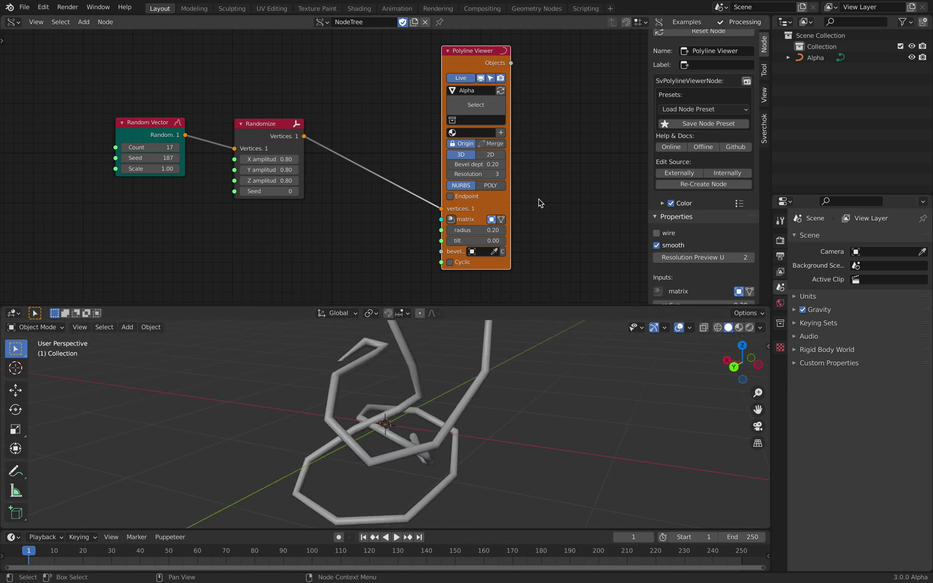
pyautogui.moveTo(456, 351); pyautogui.dragTo(407, 376, button='middle')
pyautogui.scroll(1, 514, 165)
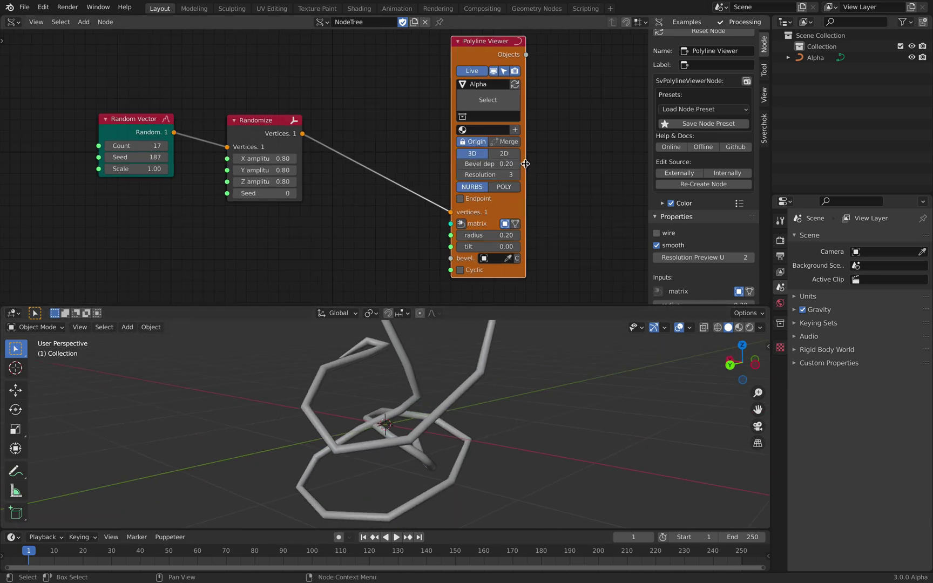
pyautogui.moveTo(525, 163); pyautogui.dragTo(564, 162)
pyautogui.moveTo(531, 367); pyautogui.dragTo(550, 386, button='middle')
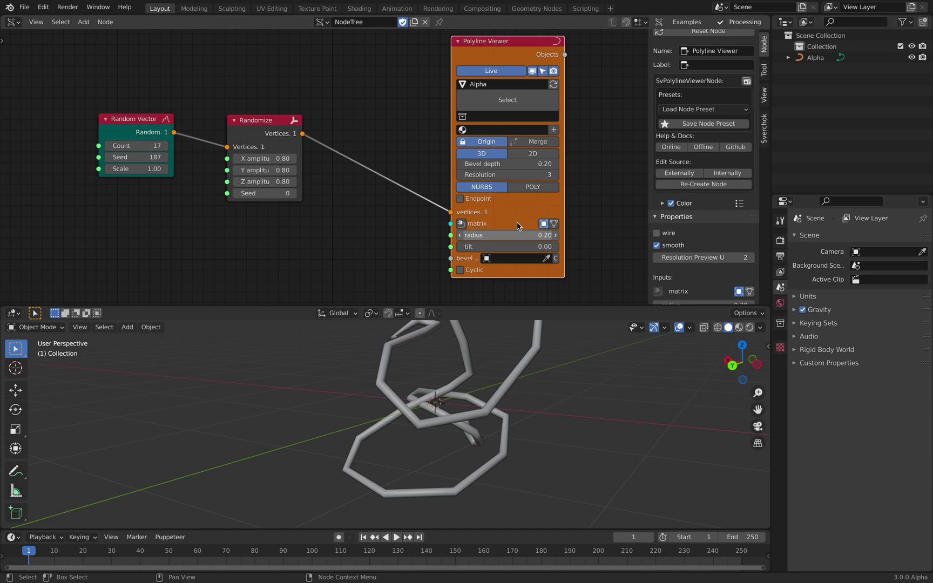
pyautogui.moveTo(508, 174); pyautogui.dragTo(473, 174)
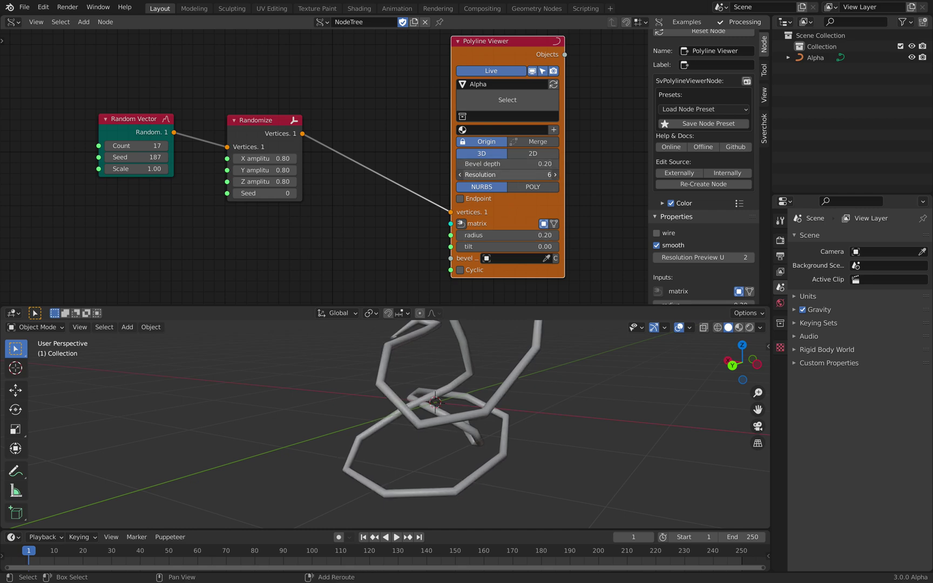
pyautogui.moveTo(702, 257); pyautogui.dragTo(728, 257)
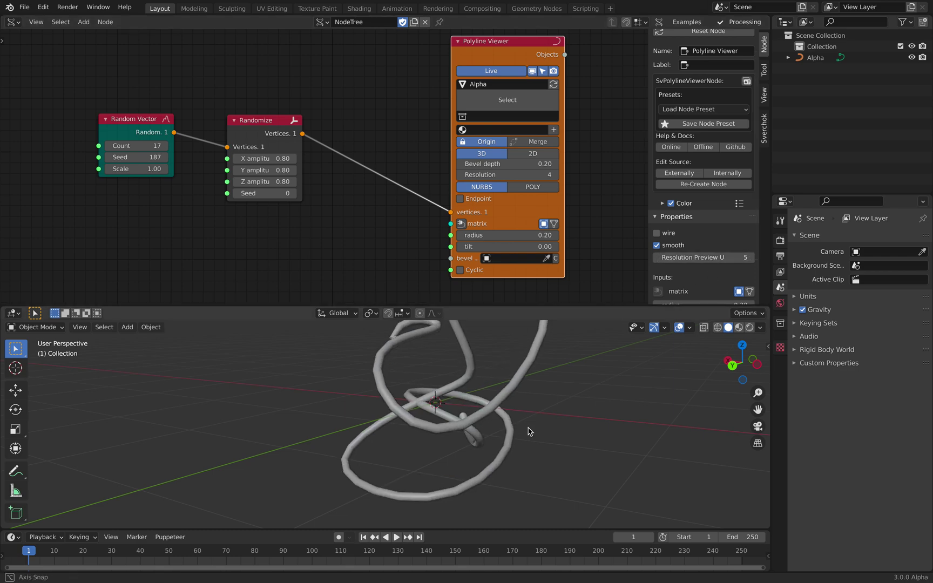
# Inspect the smoothed curve from several angles and save the file
pyautogui.moveTo(527, 430); pyautogui.dragTo(317, 381, button='middle')
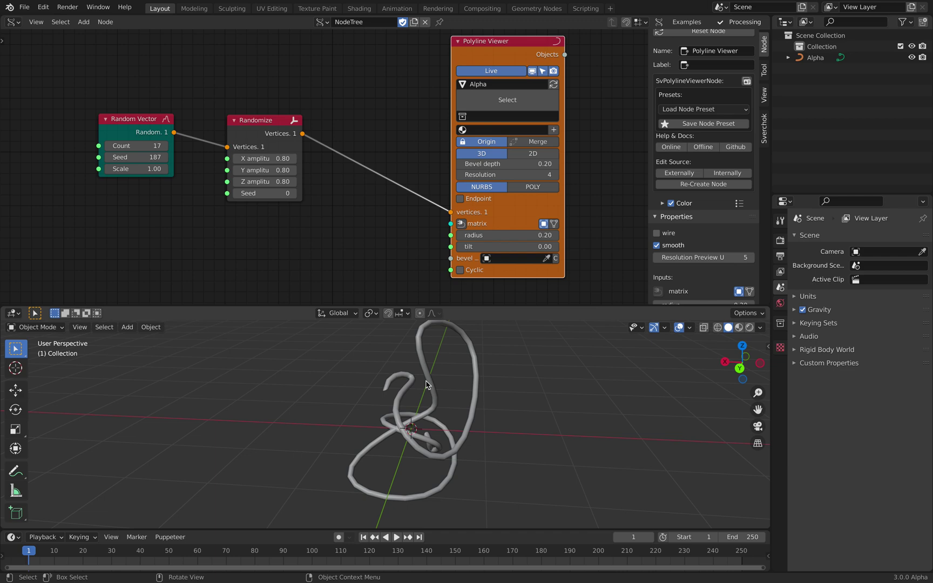
pyautogui.moveTo(392, 396); pyautogui.dragTo(494, 379, button='middle')
pyautogui.hotkey('ctrl', 's')
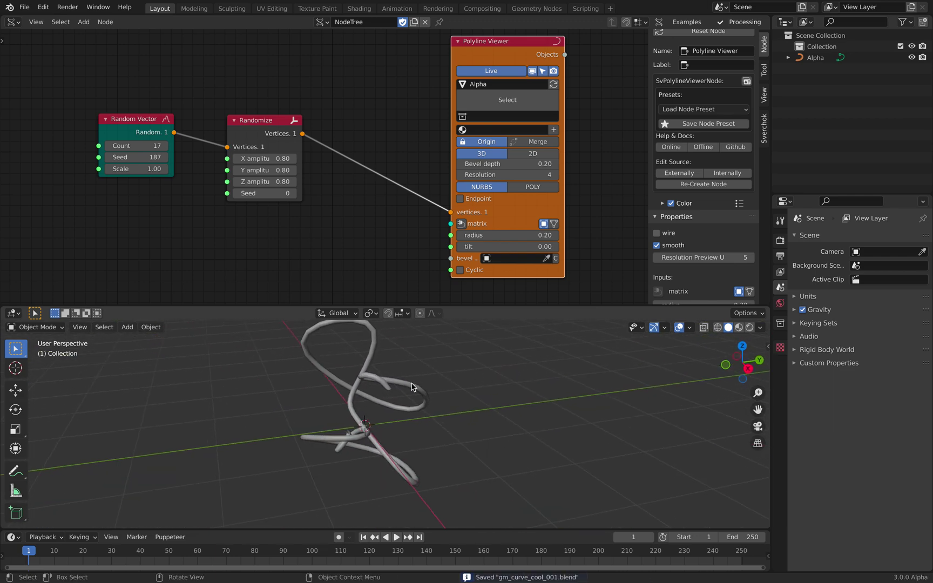
# Select the curve in the 3D viewport and set the Polyline Viewer's radius to 0.33
pyautogui.click(363, 359)
pyautogui.moveTo(372, 387); pyautogui.dragTo(394, 381, button='middle')
pyautogui.moveTo(475, 235); pyautogui.dragTo(483, 238)
# Add a Random Num Gen node and connect its Value output to the Polyline Viewer's radius input
pyautogui.moveTo(369, 242); pyautogui.dragTo(389, 202, button='middle')
pyautogui.hotkey('shift', 'a')
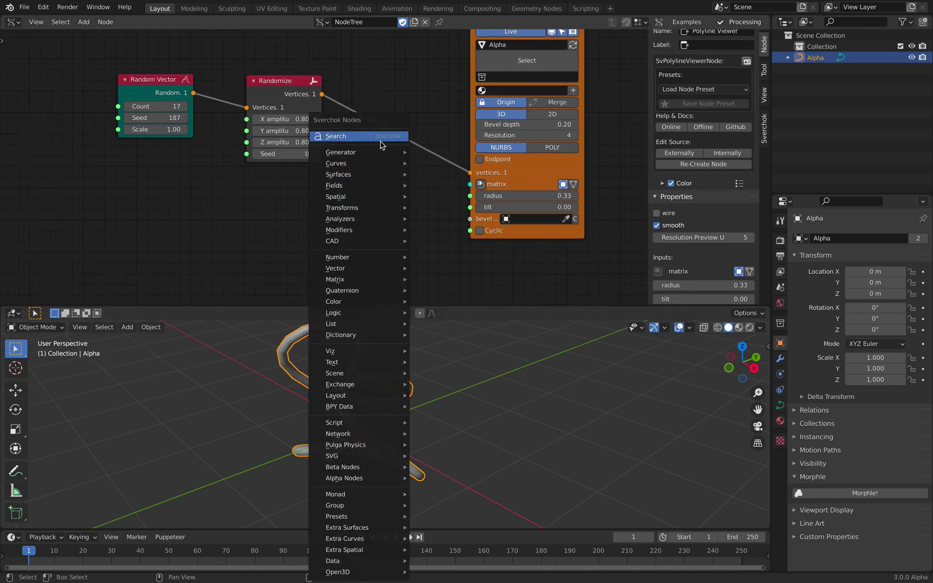
pyautogui.click(380, 139)
pyautogui.write('randomz')
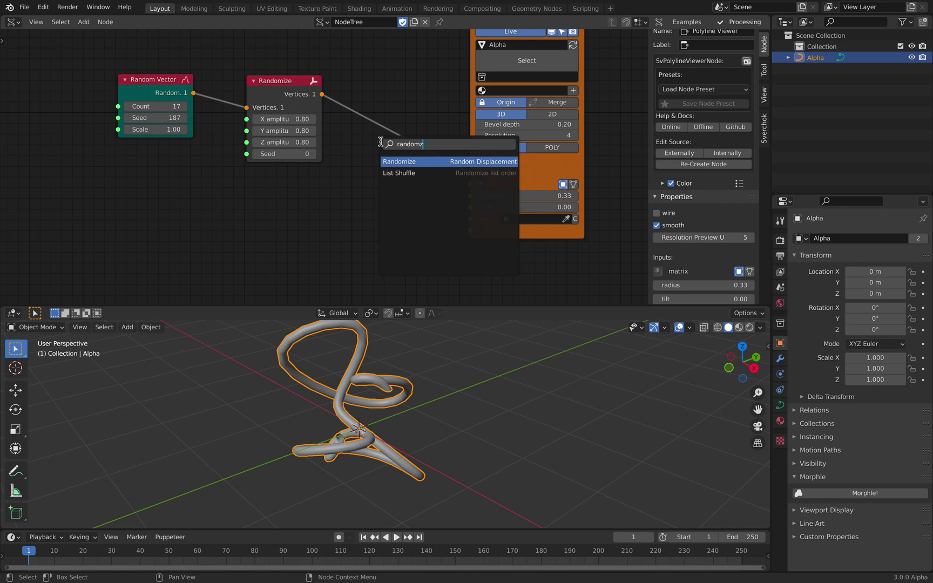
pyautogui.press('BackSpace')
pyautogui.press('Down')
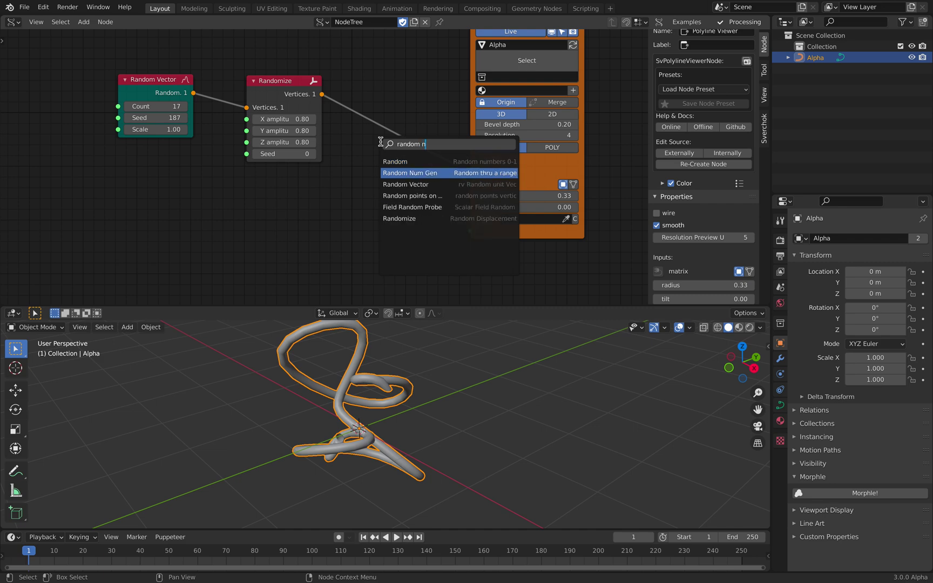
pyautogui.press('Return')
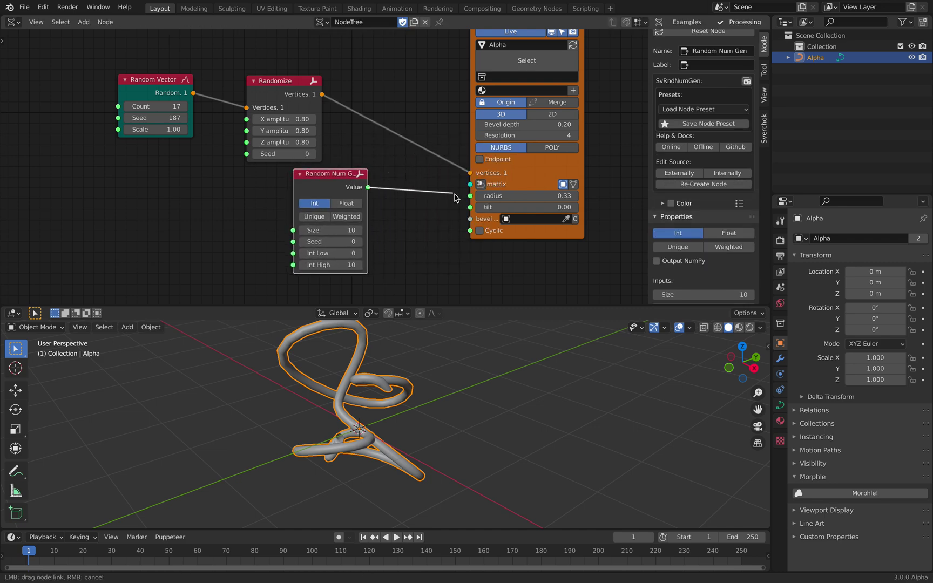
pyautogui.moveTo(472, 198); pyautogui.dragTo(470, 196)
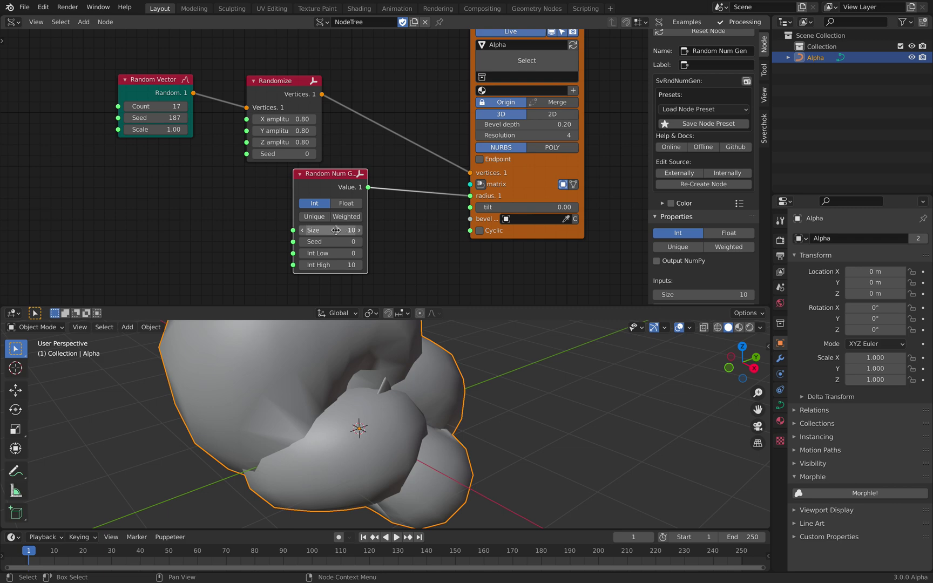
# Switch the Random Num Gen node to Float, with Seed 130, Float Low 0.08 and Float High 1.53
pyautogui.click(343, 206)
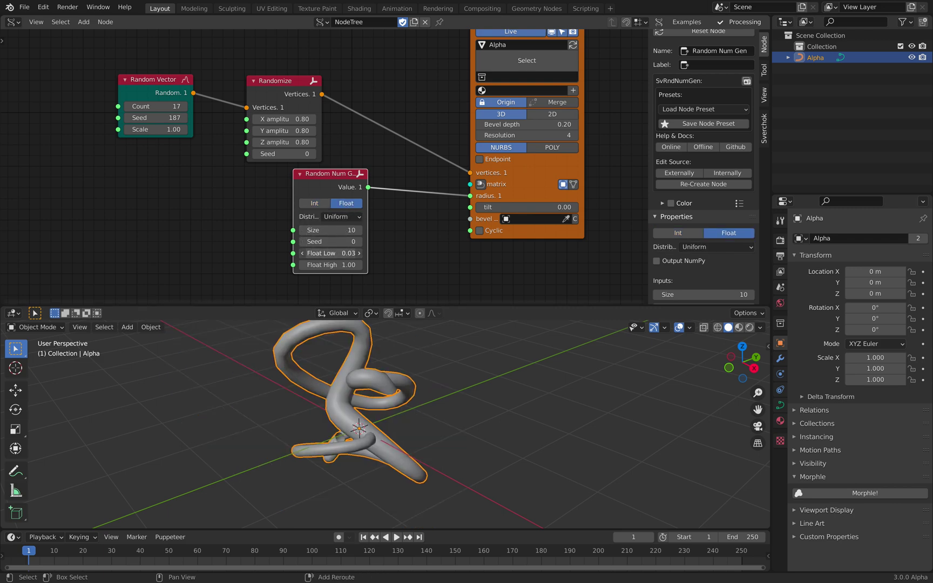
pyautogui.moveTo(332, 264); pyautogui.dragTo(389, 242)
pyautogui.moveTo(365, 398); pyautogui.dragTo(577, 364, button='middle')
pyautogui.moveTo(348, 241); pyautogui.dragTo(357, 239)
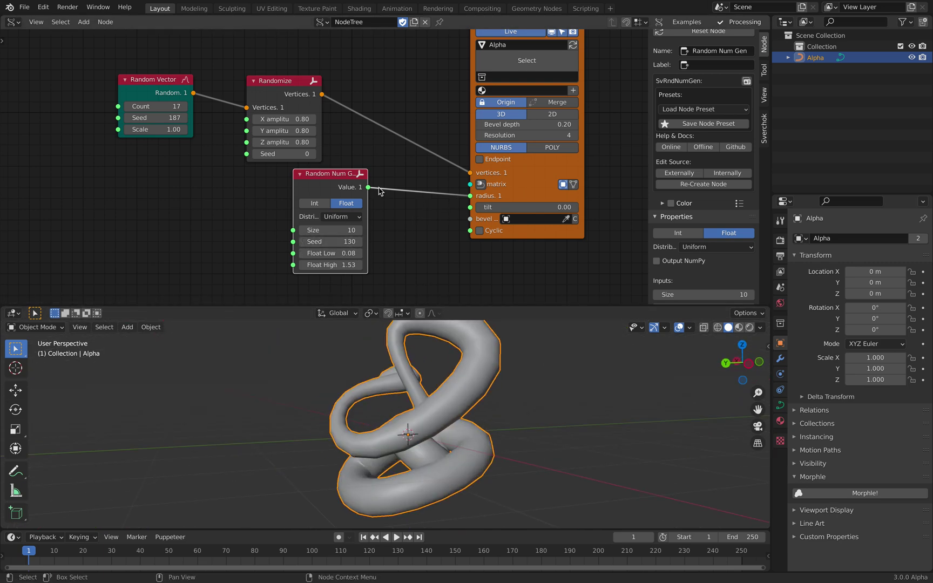
# Delete the Random Num Gen node
pyautogui.press('x')
pyautogui.moveTo(427, 368); pyautogui.dragTo(426, 379, button='middle')
# Save the file and move the Randomize and Random Vector nodes closer to the Polyline Viewer
pyautogui.hotkey('ctrl', 's')
pyautogui.scroll(-1, 232, 205)
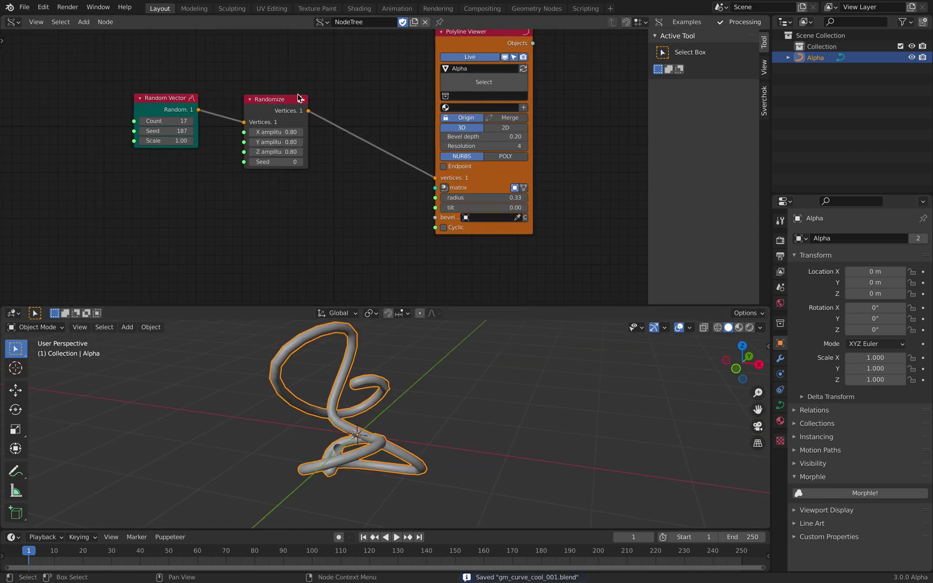
pyautogui.moveTo(293, 98); pyautogui.dragTo(376, 82)
pyautogui.moveTo(166, 100); pyautogui.dragTo(288, 88)
pyautogui.moveTo(289, 88); pyautogui.dragTo(200, 100, button='middle')
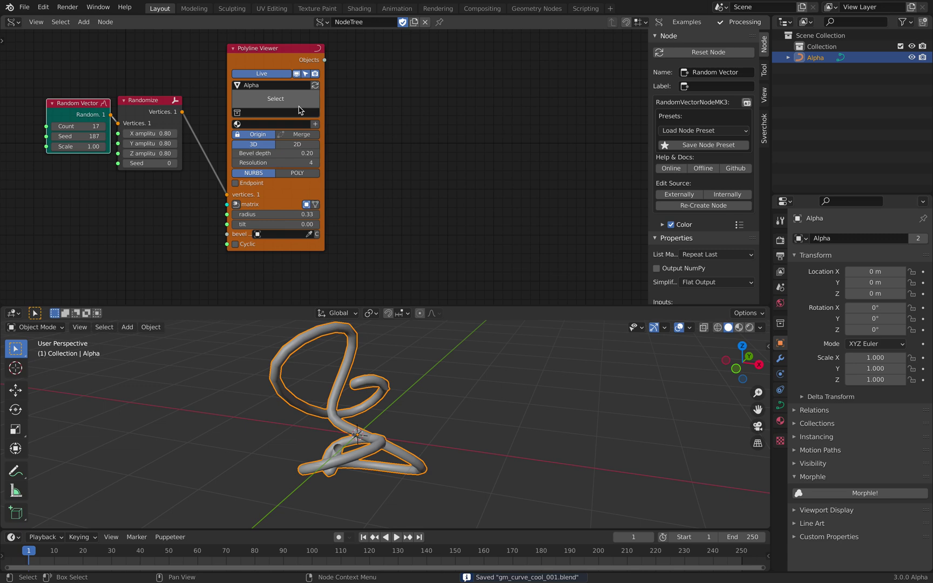
# Widen the Polyline Viewer node further so its bevel object field label is fully readable
pyautogui.moveTo(447, 95); pyautogui.dragTo(394, 94, button='middle')
pyautogui.click(393, 96)
pyautogui.moveTo(449, 369); pyautogui.dragTo(436, 365, button='middle')
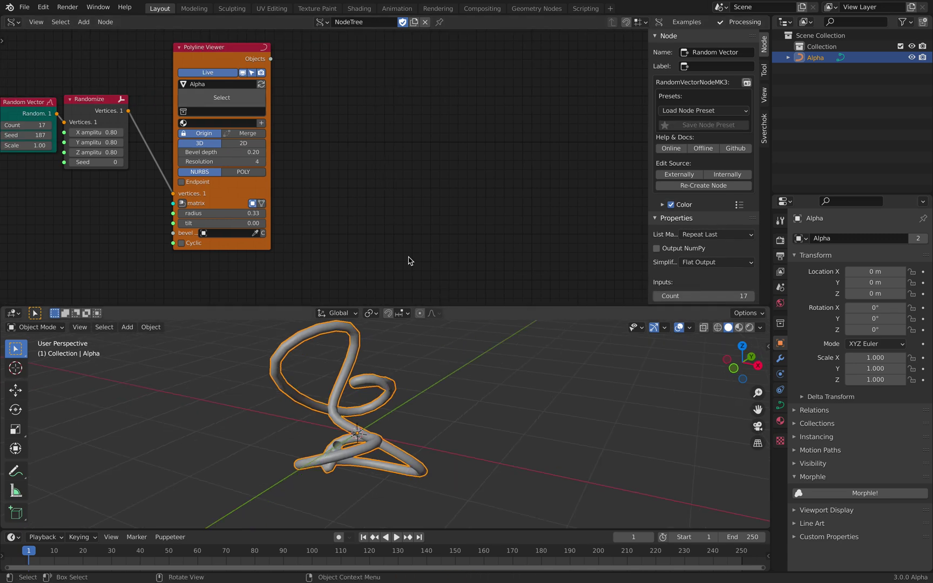
pyautogui.moveTo(409, 260); pyautogui.dragTo(416, 195, button='middle')
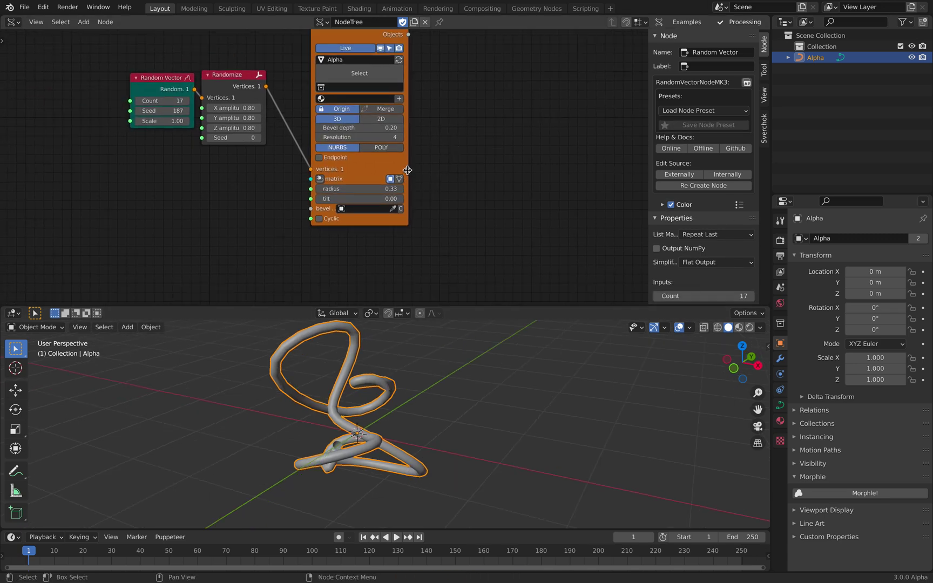
pyautogui.moveTo(407, 170); pyautogui.dragTo(516, 170)
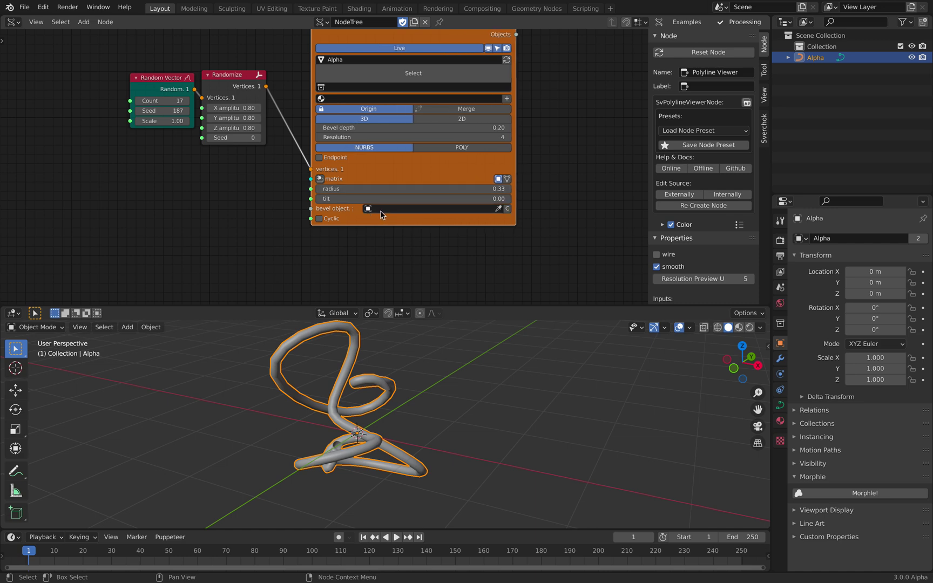
pyautogui.moveTo(153, 227); pyautogui.dragTo(191, 203, button='middle')
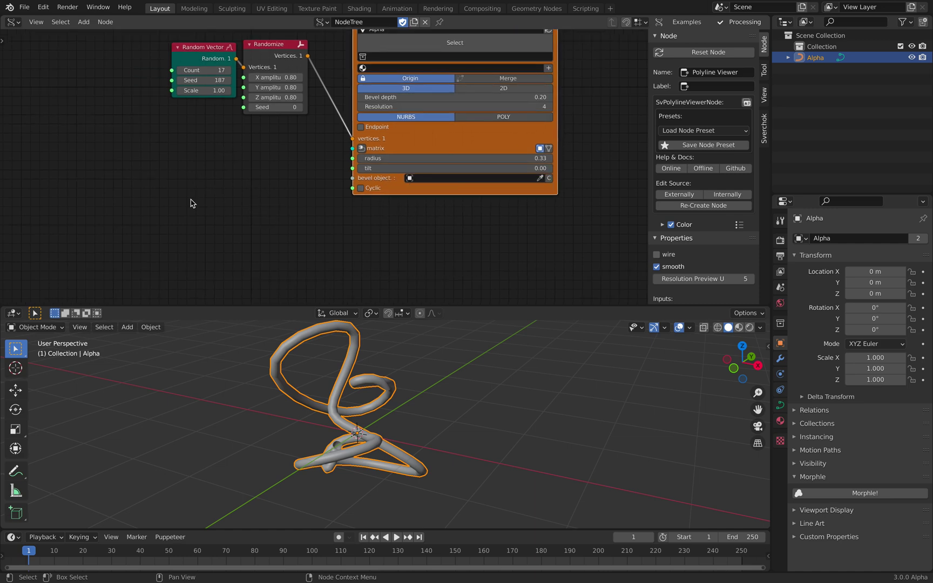
pyautogui.scroll(-2, 191, 203)
pyautogui.hotkey('shift', 'a')
pyautogui.click(187, 141)
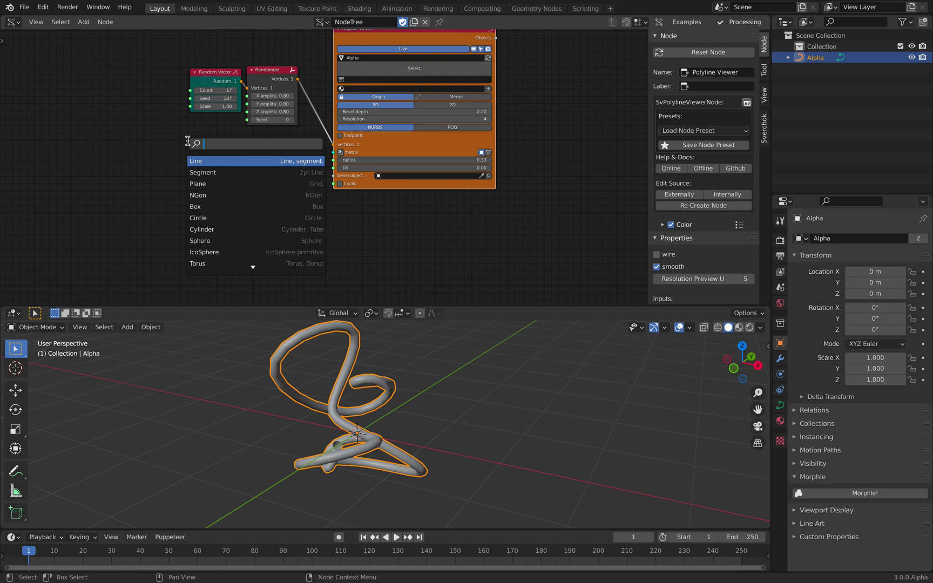
pyautogui.write('polylli')
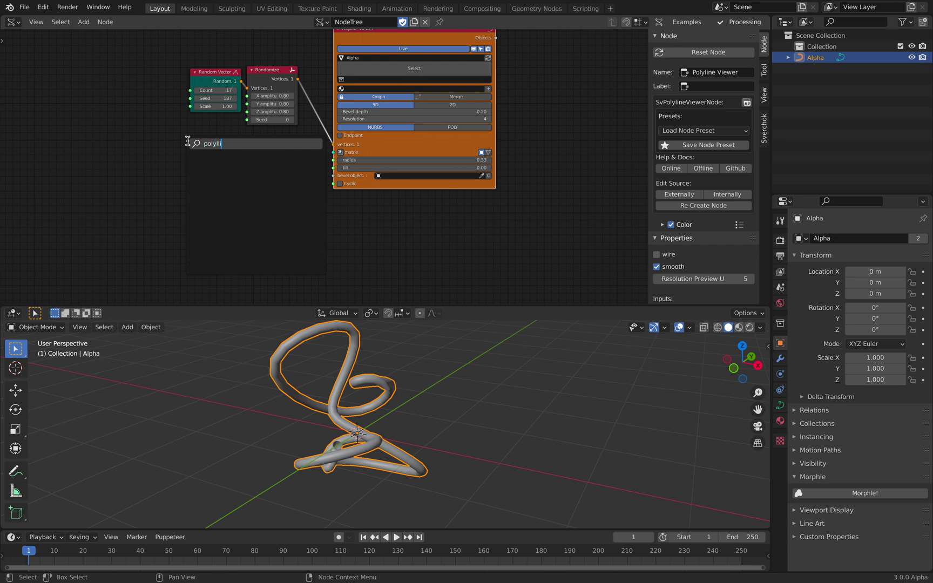
pyautogui.press('BackSpace')
pyautogui.press('BackSpace')
pyautogui.press('Return')
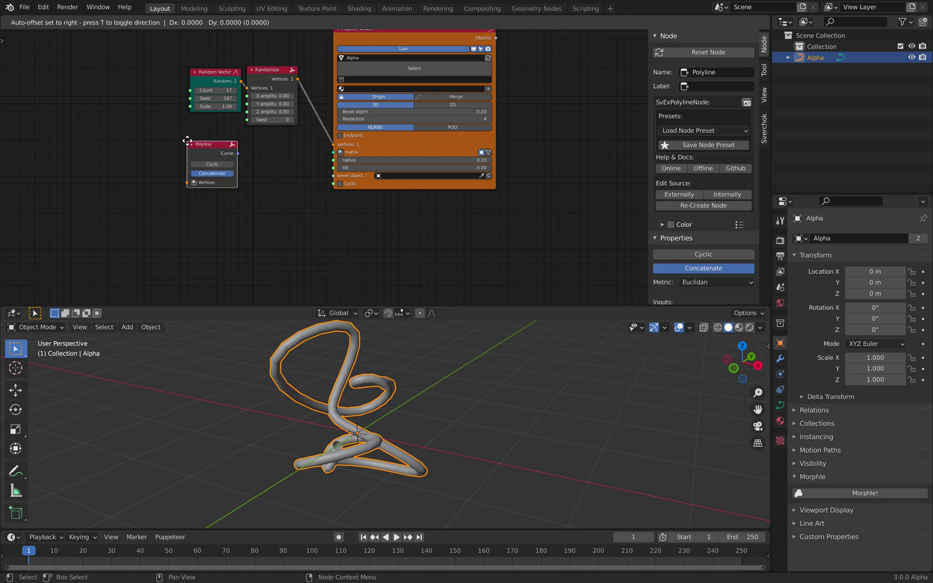
pyautogui.click(188, 141)
pyautogui.press('x')
pyautogui.hotkey('shift', 'a')
pyautogui.click(188, 142)
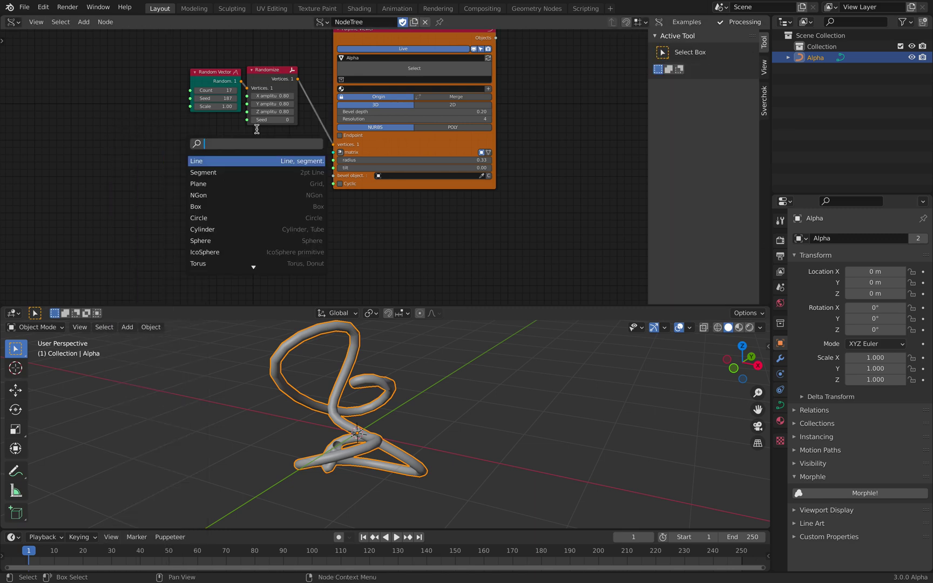
# Duplicate the Polyline Viewer node and place the copy below the original
pyautogui.click(380, 39)
pyautogui.click(389, 37)
pyautogui.hotkey('shift', 'd')
pyautogui.click(388, 242)
# Add a Line generator node beside the duplicated Polyline Viewer
pyautogui.moveTo(252, 196); pyautogui.dragTo(275, 168, button='middle')
pyautogui.scroll(1, 265, 165)
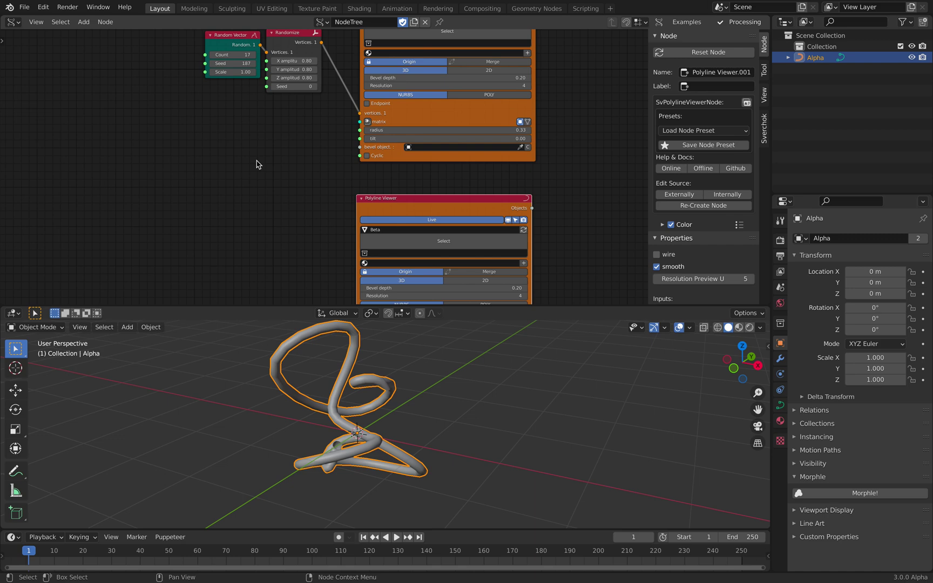
pyautogui.hotkey('shift', 'a')
pyautogui.click(252, 139)
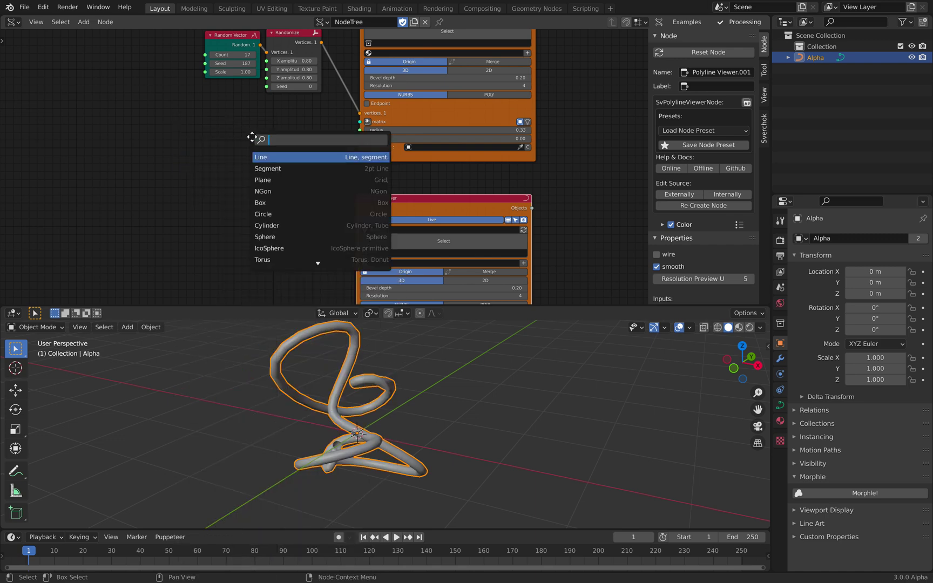
pyautogui.press('Return')
pyautogui.click(172, 238)
pyautogui.moveTo(198, 208); pyautogui.dragTo(221, 163, button='middle')
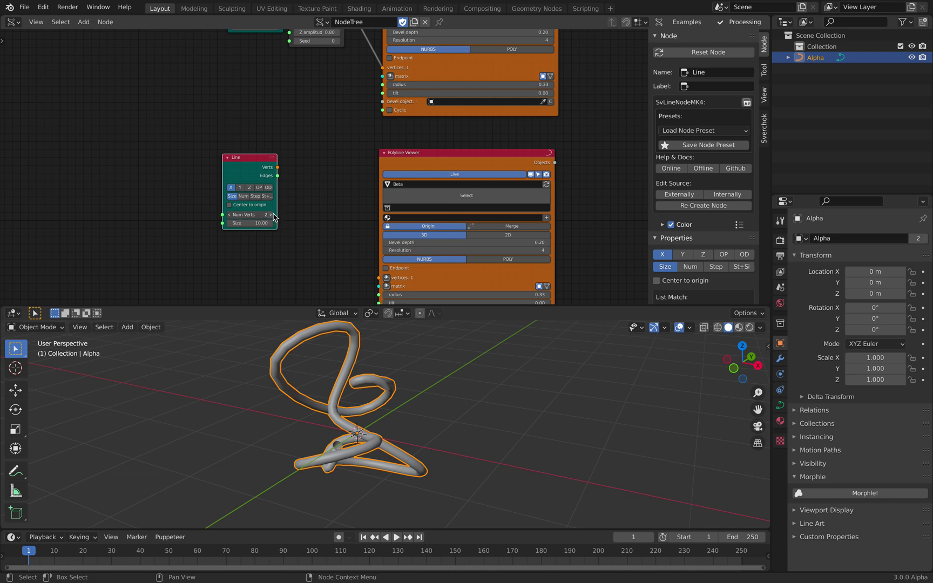
# Set the Line node to 5 vertices and a size of 1
pyautogui.moveTo(290, 202); pyautogui.dragTo(294, 181, button='middle')
pyautogui.scroll(3, 294, 182)
pyautogui.click(250, 208)
pyautogui.write('1')
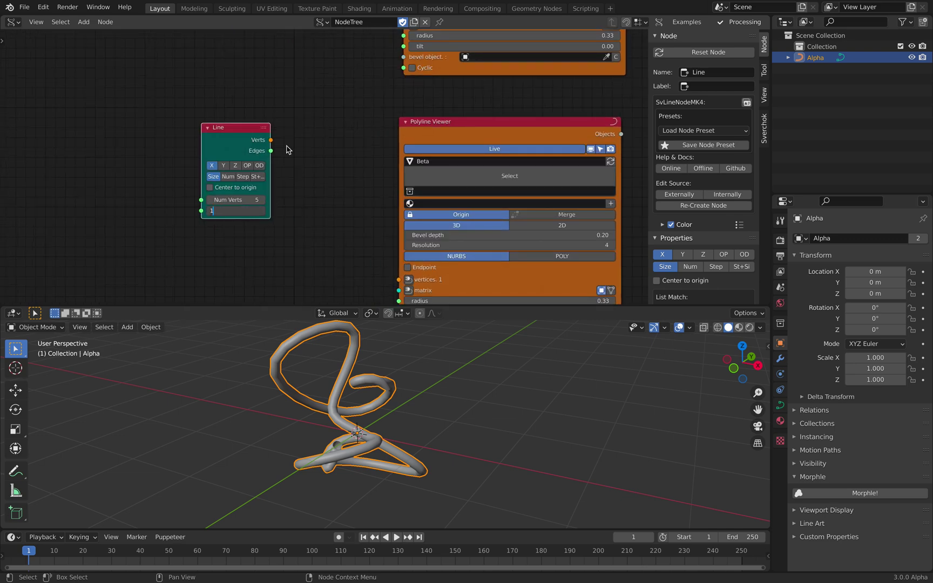
pyautogui.press('Return')
# Connect the Line node's Verts output to the second Polyline Viewer's vertices input and save the file
pyautogui.scroll(-2, 263, 148)
pyautogui.moveTo(281, 146); pyautogui.dragTo(386, 257)
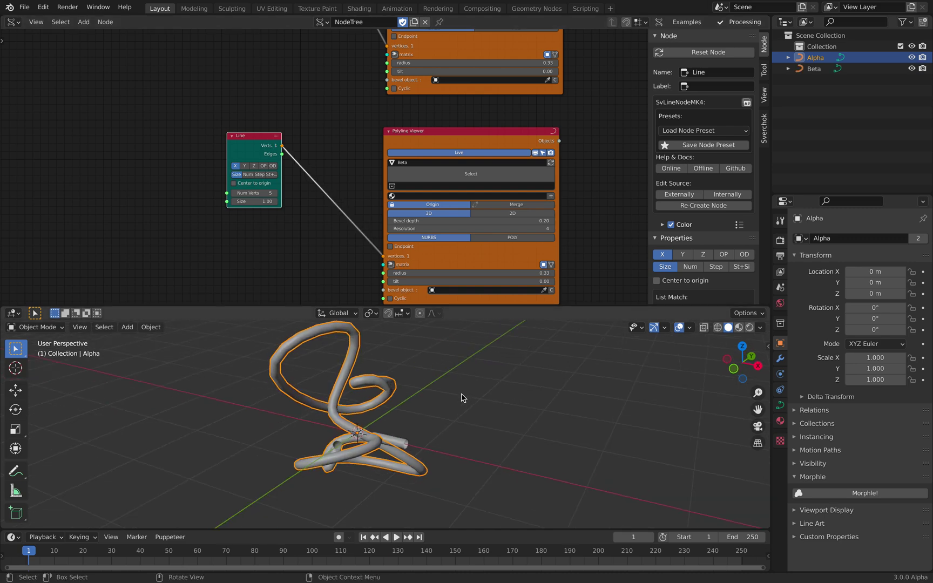
pyautogui.hotkey('ctrl', 's')
# Add a Randomize node on the link between the Line node and the second Polyline Viewer
pyautogui.hotkey('shift', 'a')
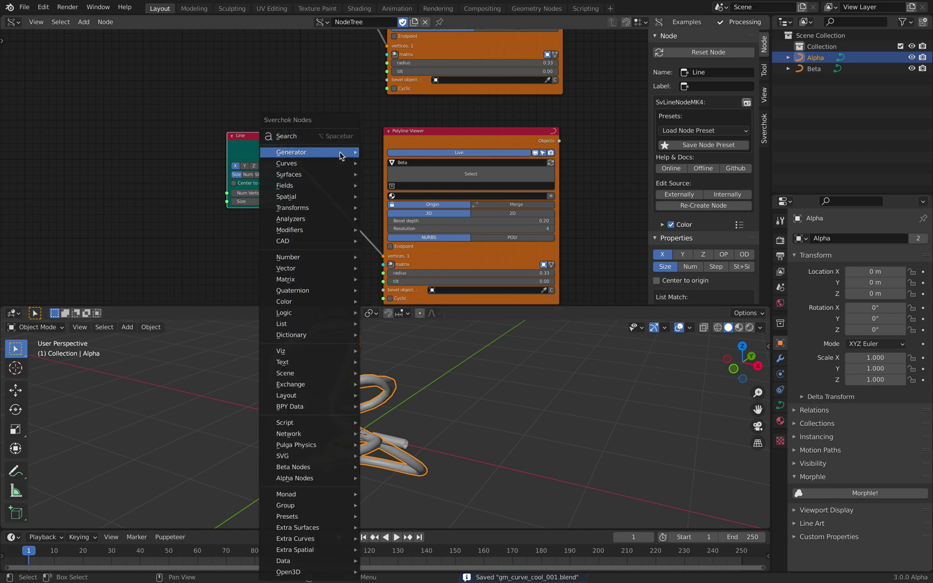
pyautogui.click(331, 138)
pyautogui.write('rand')
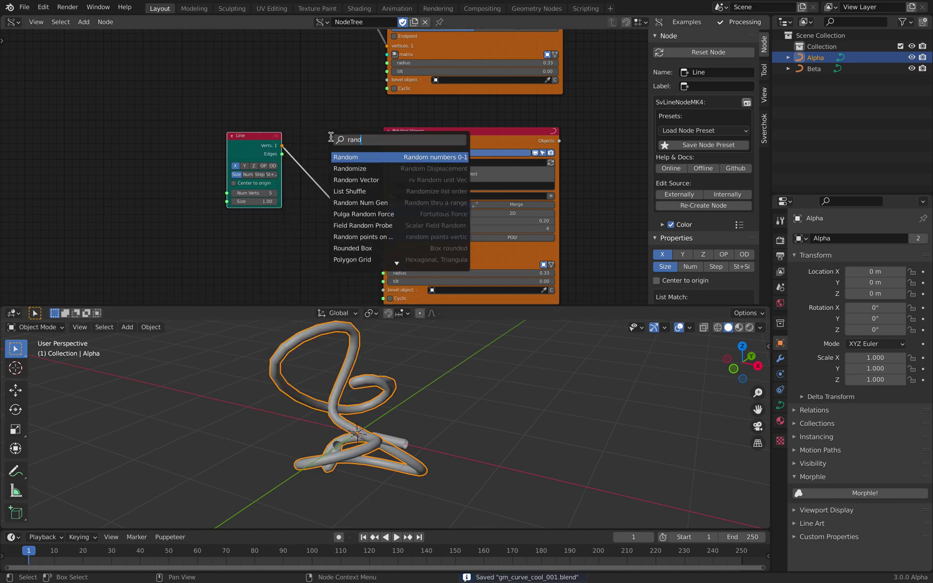
pyautogui.write('omize')
pyautogui.press('Return')
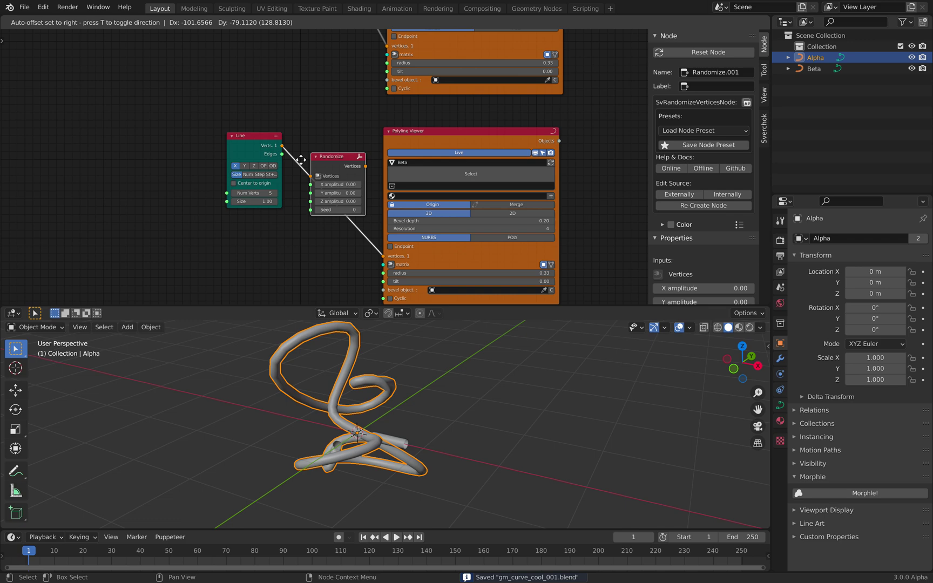
pyautogui.click(324, 193)
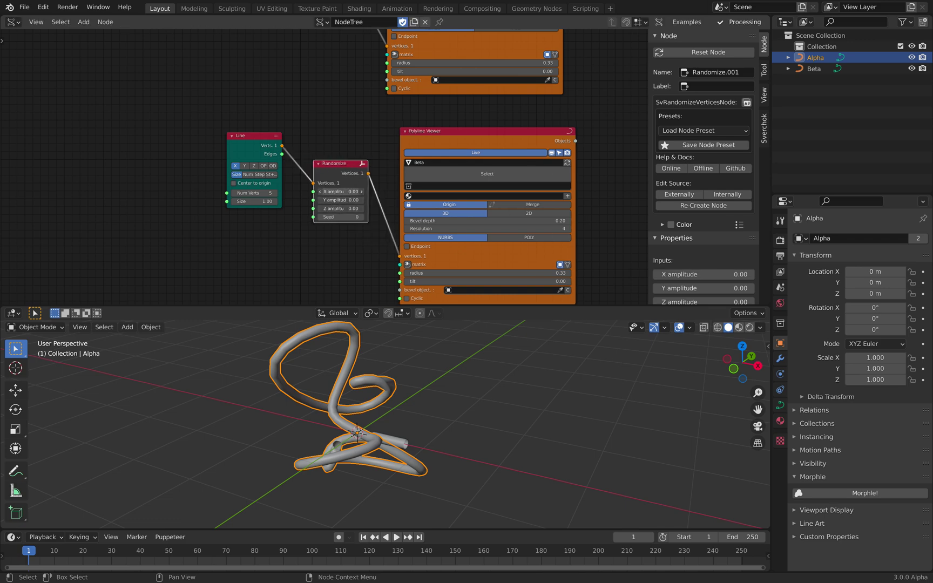
# Set the new Randomize node's X, Y and Z amplitudes to 0.48 with Seed 10, and save the file
pyautogui.moveTo(332, 191); pyautogui.dragTo(367, 217)
pyautogui.hotkey('ctrl', 's')
pyautogui.moveTo(379, 420); pyautogui.dragTo(401, 387, button='middle')
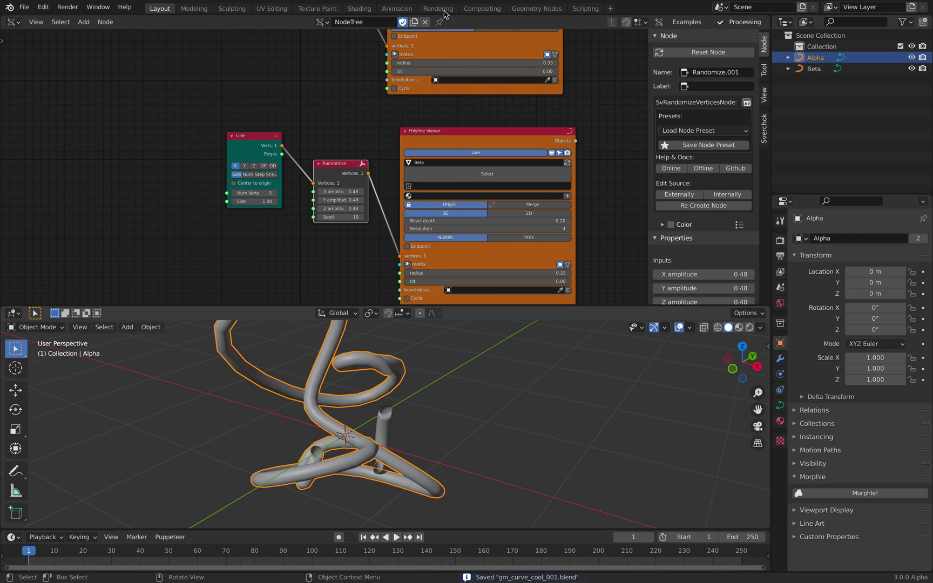
# Set the Bevel depth of the Beta Polyline Viewer to 0
pyautogui.moveTo(290, 141); pyautogui.dragTo(280, 156, button='middle')
pyautogui.scroll(2, 287, 156)
pyautogui.moveTo(392, 53); pyautogui.dragTo(332, 126, button='middle')
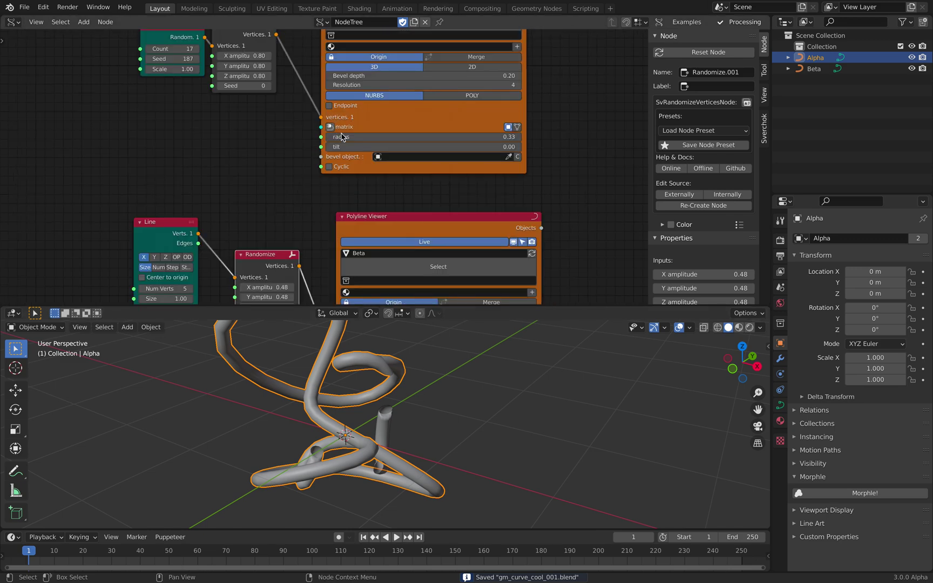
pyautogui.moveTo(410, 167)
pyautogui.mouseDown(button='middle')
pyautogui.moveTo(411, 110)
pyautogui.moveTo(414, 170)
pyautogui.mouseUp(button='middle')
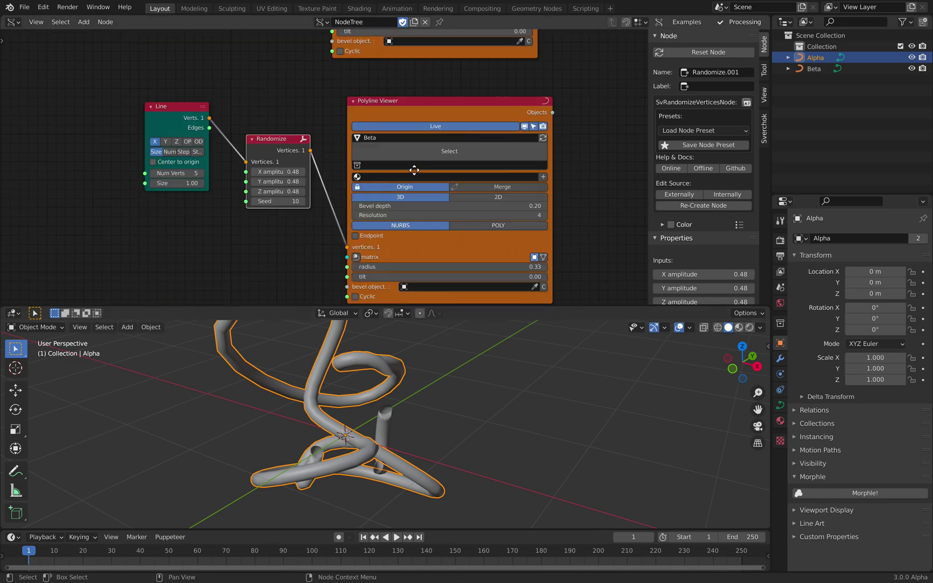
pyautogui.moveTo(379, 265); pyautogui.dragTo(387, 196, button='middle')
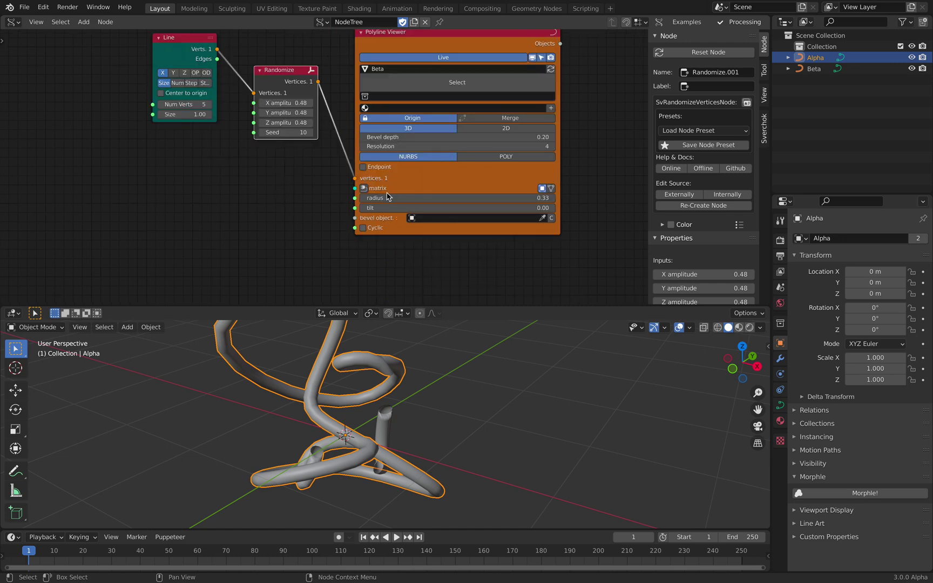
pyautogui.click(441, 138)
pyautogui.press('Return')
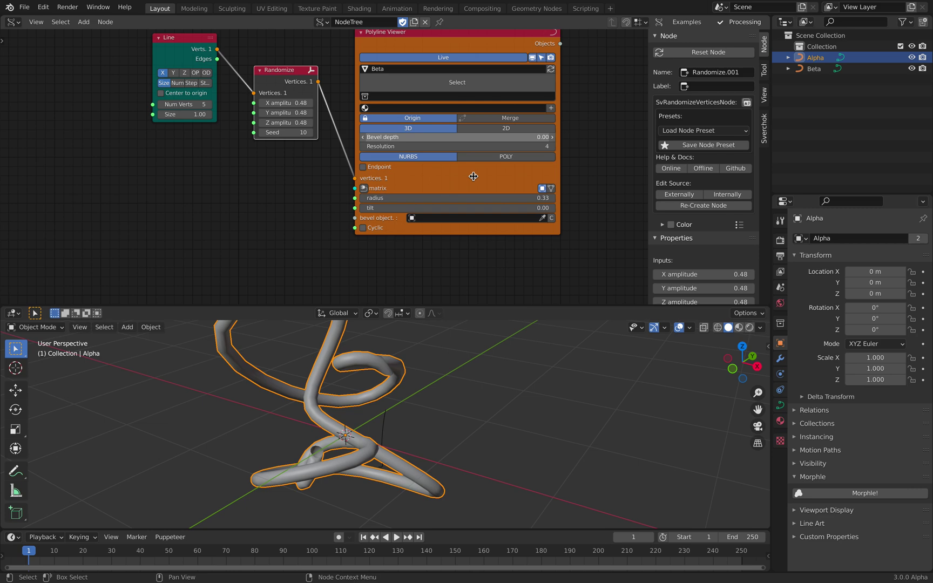
# Assign the Beta curve as the bevel object of the Alpha Polyline Viewer and save the file
pyautogui.click(387, 428)
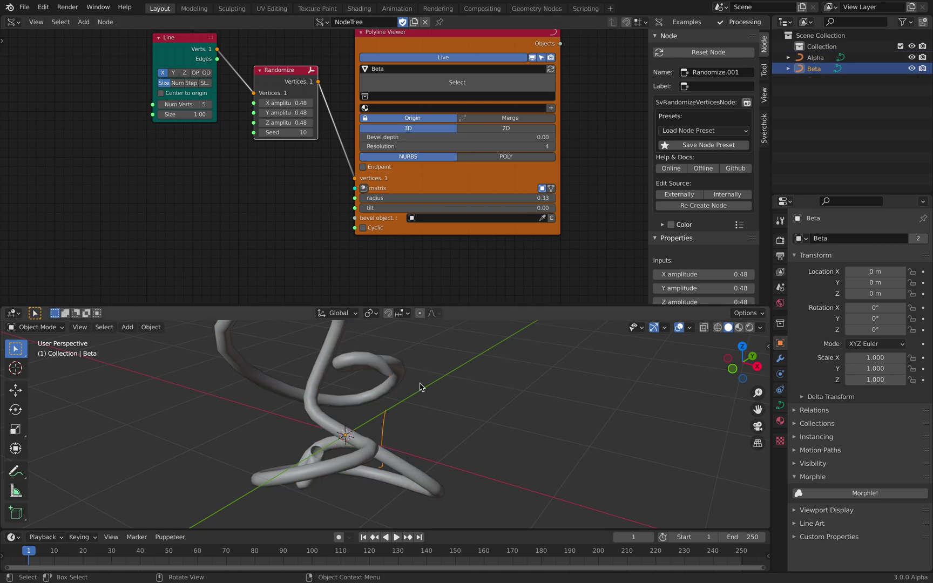
pyautogui.moveTo(302, 183); pyautogui.dragTo(304, 190, button='middle')
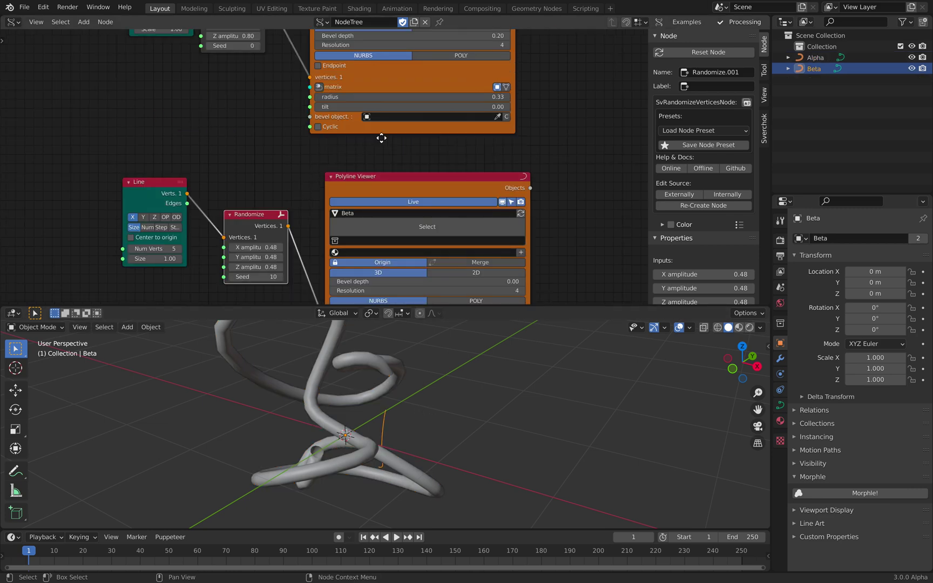
pyautogui.click(398, 121)
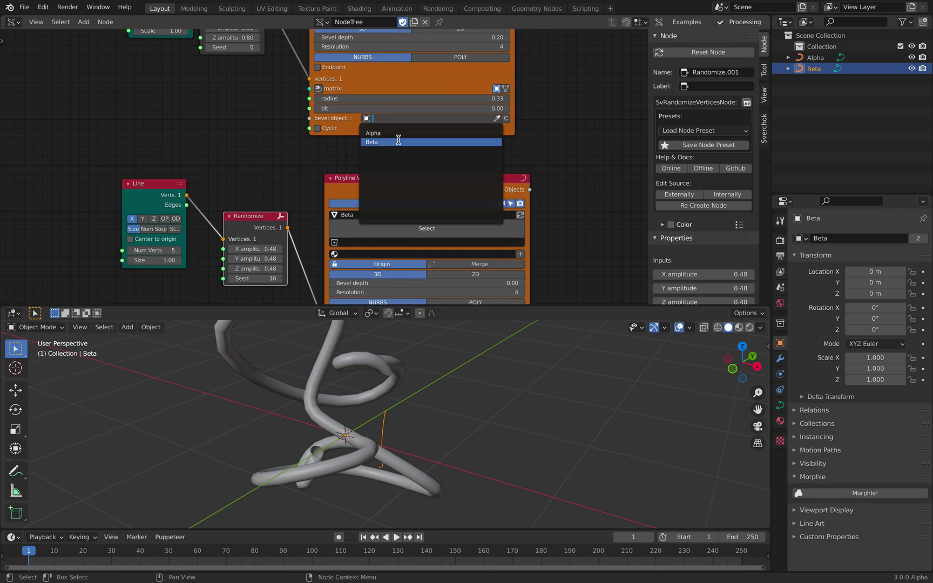
pyautogui.click(399, 142)
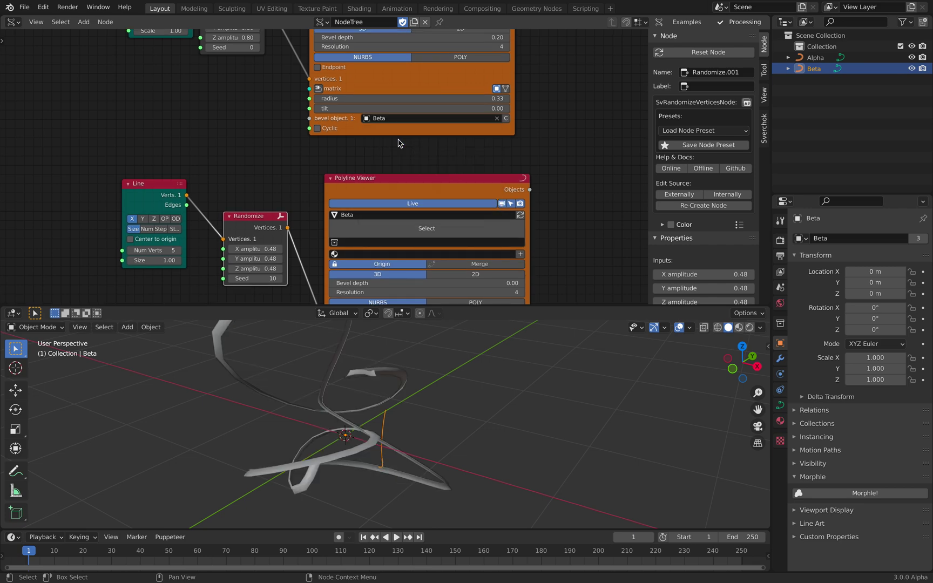
pyautogui.moveTo(419, 416); pyautogui.dragTo(428, 412, button='middle')
pyautogui.click(428, 411)
pyautogui.hotkey('ctrl', 's')
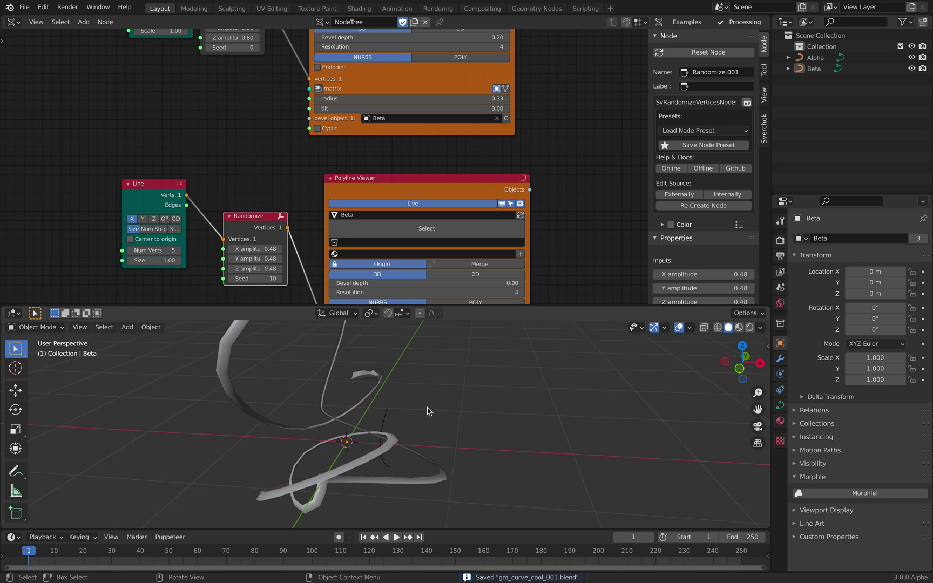
# Hide the Alpha and Beta curves in the viewport and renders, and switch the Sverchok editor to the Geometry Node Editor
pyautogui.keyDown('ctrl'); pyautogui.click(911, 69); pyautogui.keyUp('ctrl')
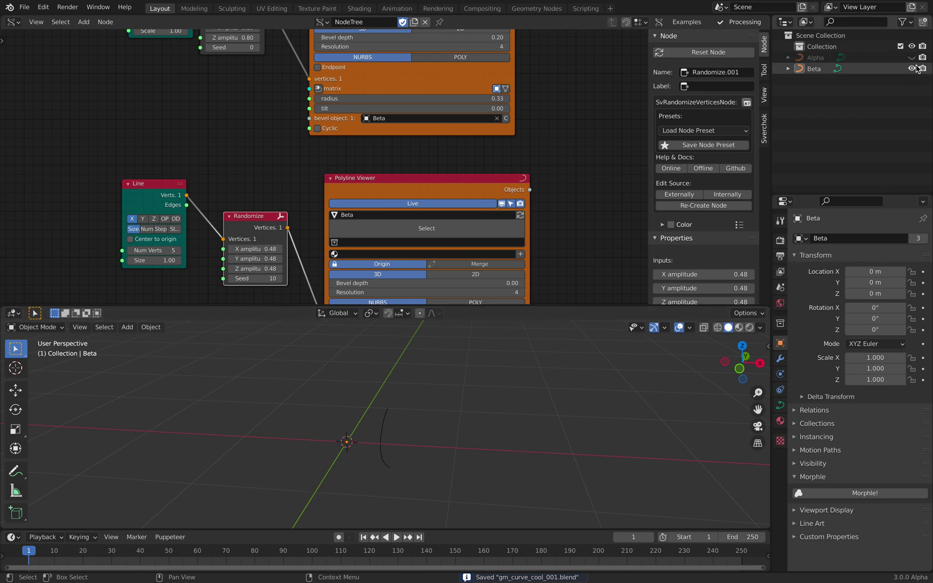
pyautogui.click(923, 58)
pyautogui.click(12, 21)
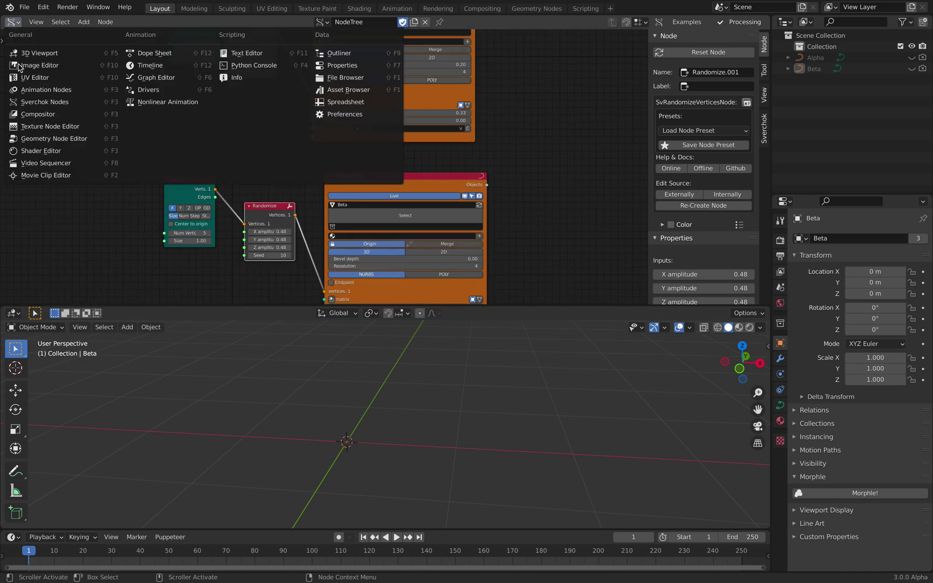
pyautogui.click(47, 139)
# Add a cube mesh to the scene and create a new geometry node tree for it
pyautogui.hotkey('shift', 'a')
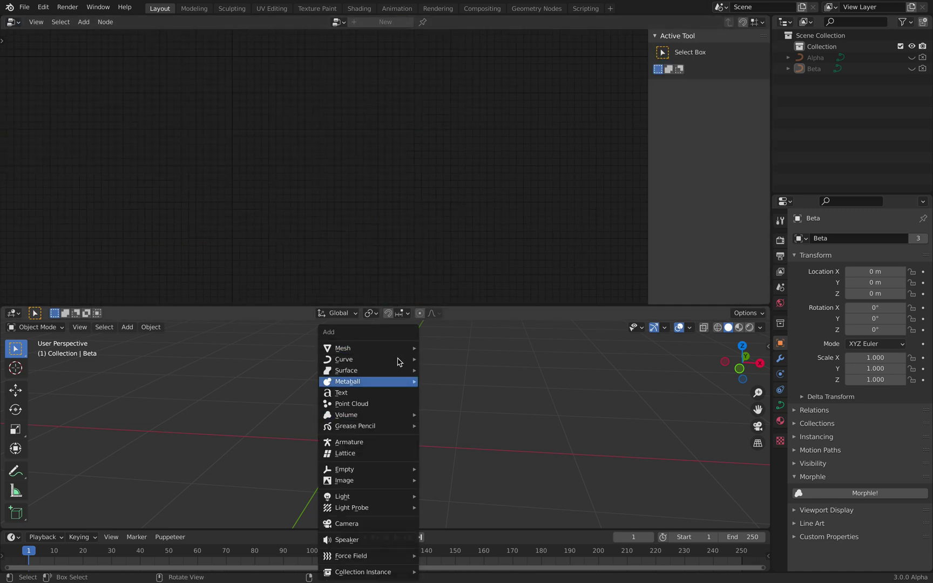
pyautogui.moveTo(378, 348)
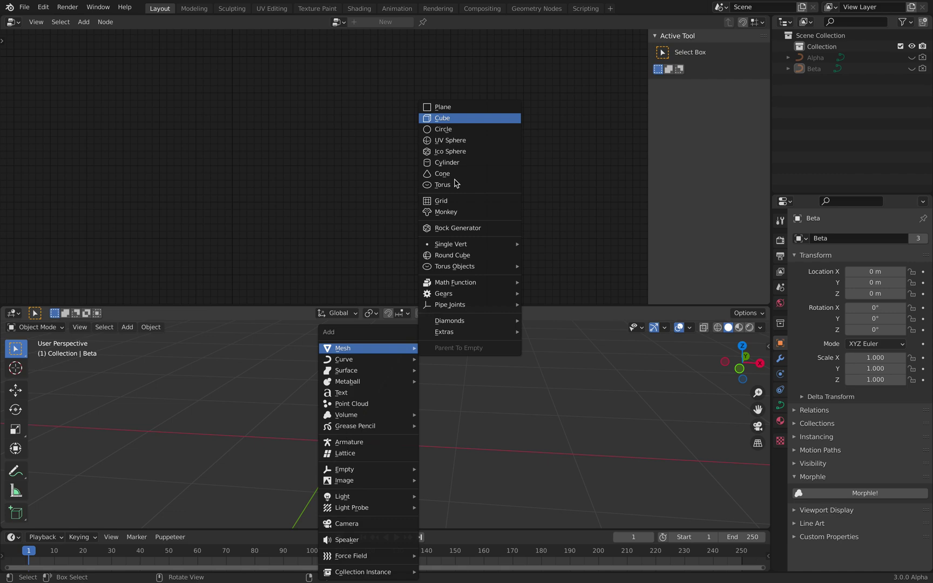
pyautogui.click(448, 117)
pyautogui.moveTo(430, 391); pyautogui.dragTo(405, 398, button='middle')
pyautogui.scroll(-2, 408, 392)
pyautogui.click(376, 24)
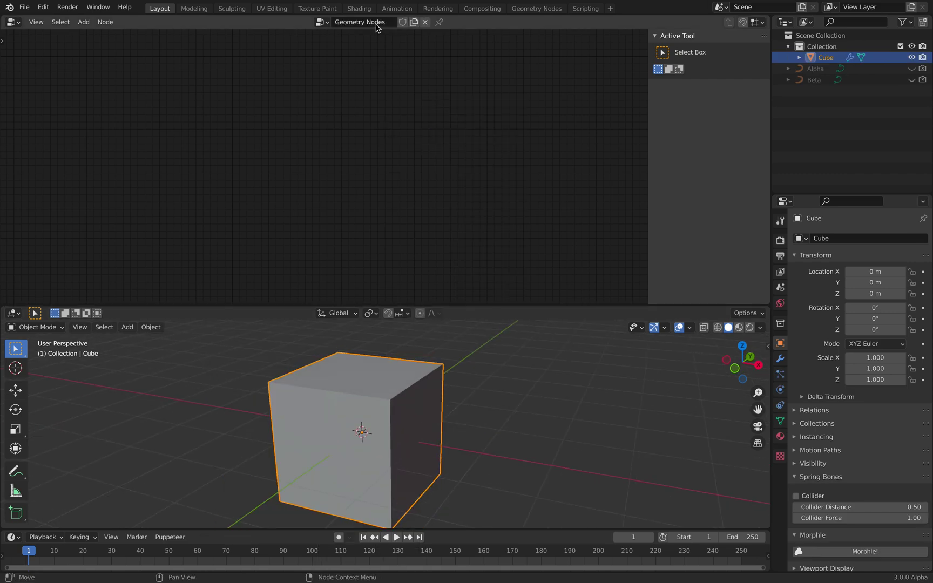
pyautogui.scroll(1, 320, 133)
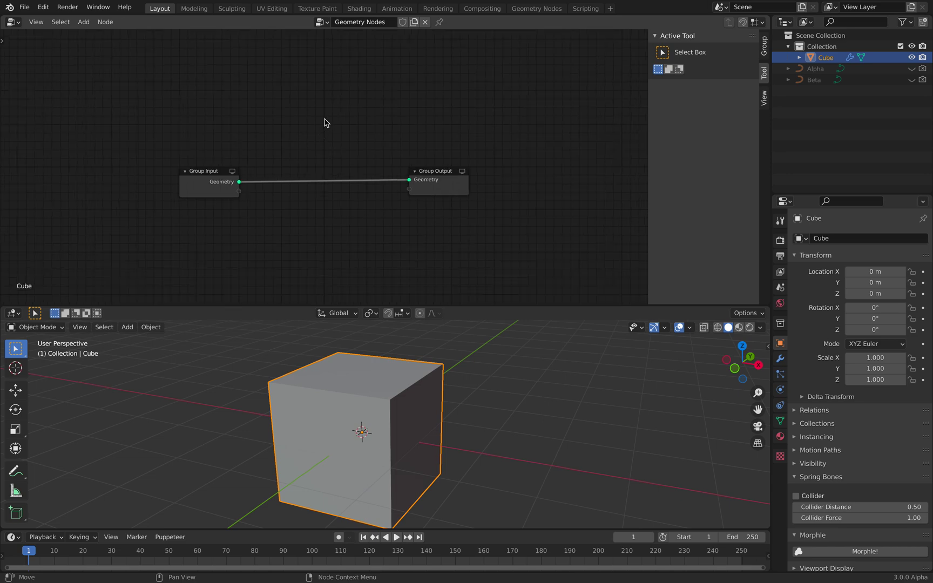
# Add a Curve to Mesh node above the link between Group Input and Group Output
pyautogui.hotkey('shift', 'a')
pyautogui.click(319, 46)
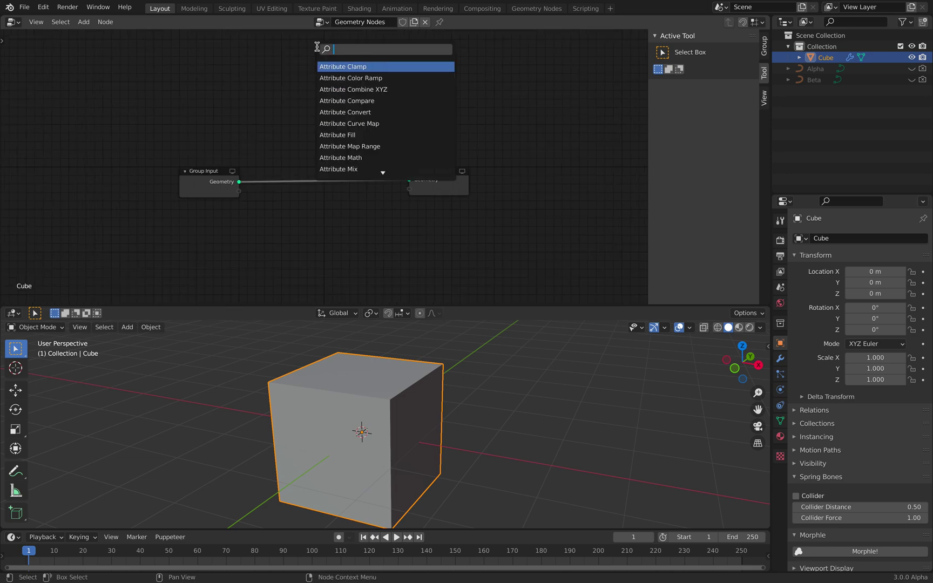
pyautogui.write('cur')
pyautogui.press('BackSpace')
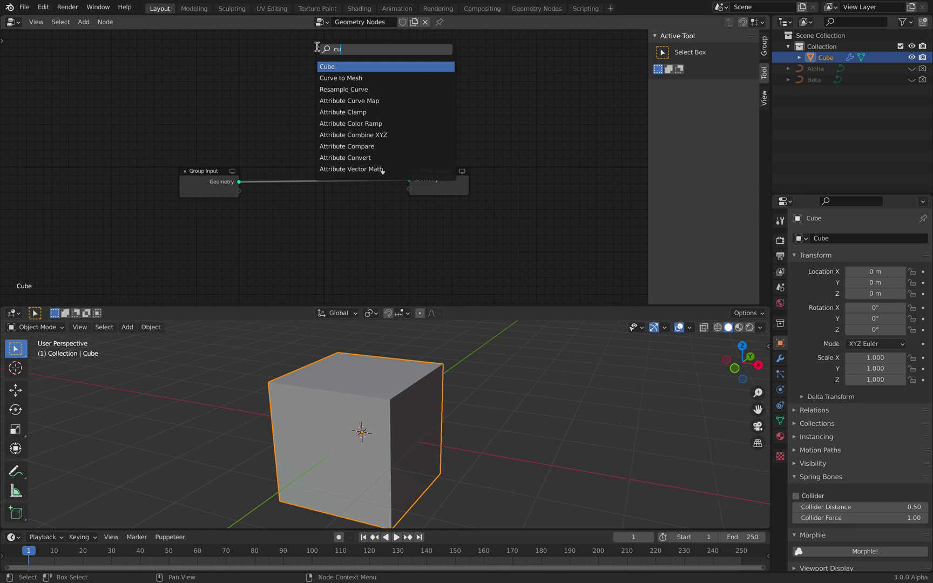
pyautogui.press('Down')
pyautogui.press('Return')
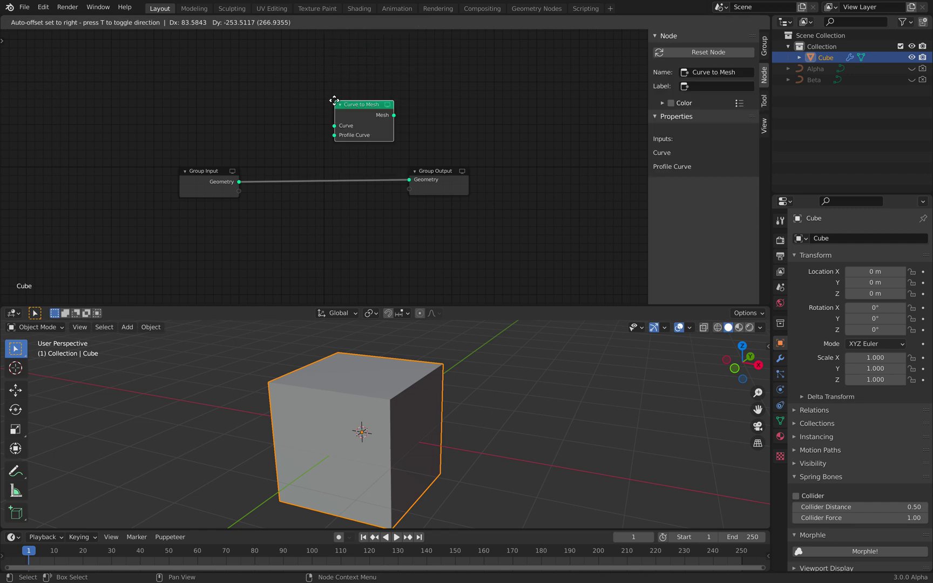
pyautogui.click(334, 103)
# Move the Group Input node farther away from the Curve to Mesh node and keep the cube selected
pyautogui.scroll(2, 211, 157)
pyautogui.moveTo(173, 176); pyautogui.dragTo(114, 176)
pyautogui.moveTo(278, 142); pyautogui.dragTo(280, 142, button='middle')
pyautogui.click(816, 70)
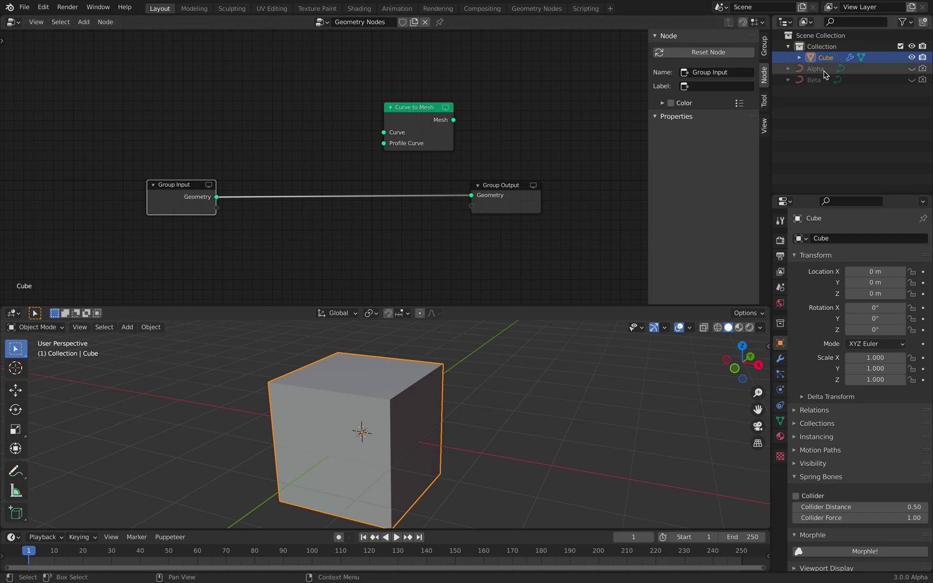
pyautogui.click(824, 58)
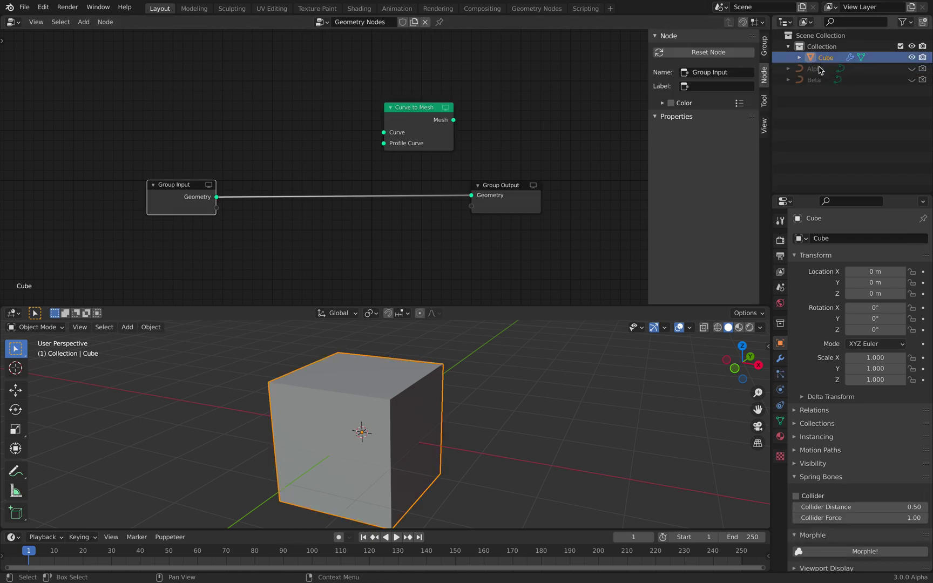
# Add Object Info nodes for Alpha and Beta and link their geometry to Curve to Mesh as Curve and Profile Curve respectively
pyautogui.moveTo(184, 107); pyautogui.dragTo(185, 96)
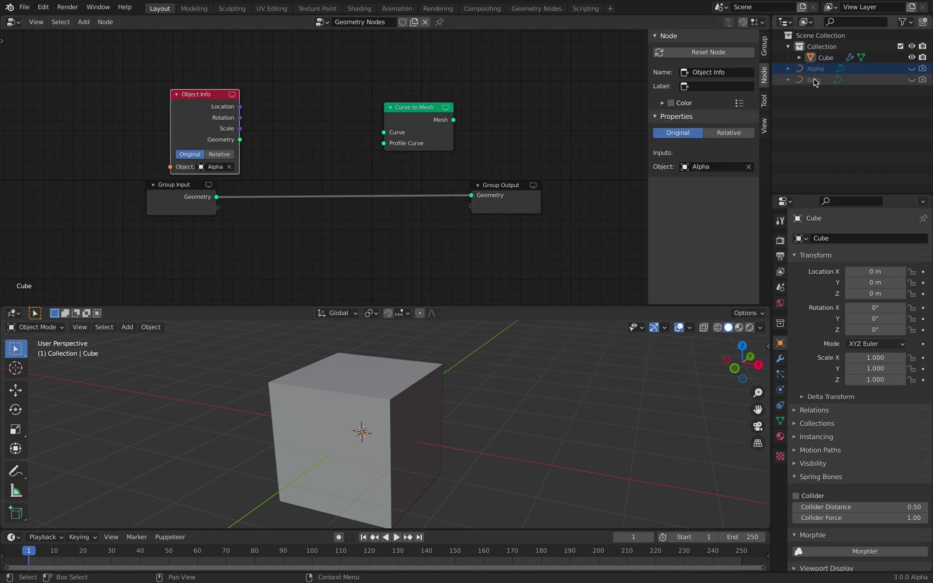
pyautogui.moveTo(814, 79); pyautogui.dragTo(232, 244)
pyautogui.moveTo(246, 139); pyautogui.dragTo(311, 135)
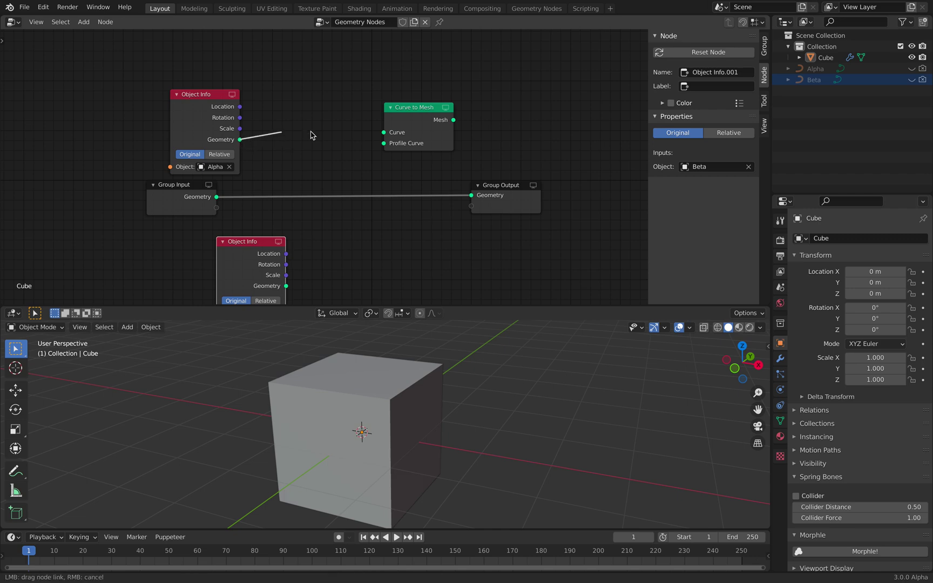
pyautogui.moveTo(370, 136); pyautogui.dragTo(384, 133)
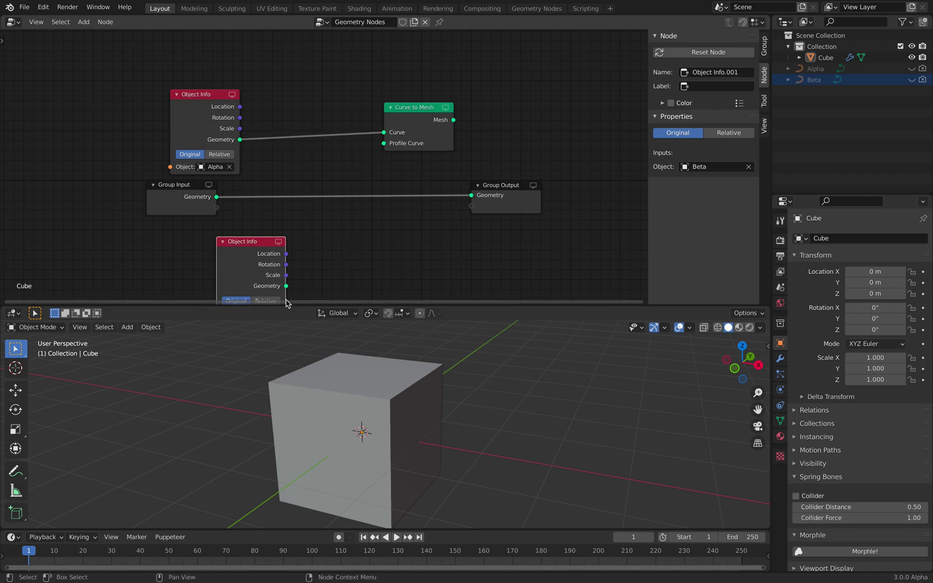
pyautogui.moveTo(288, 286); pyautogui.dragTo(384, 144)
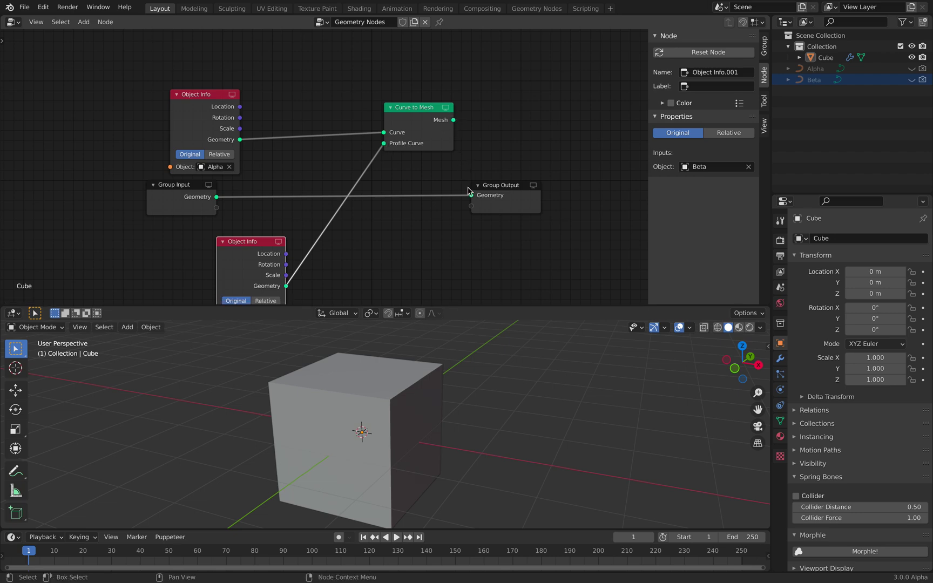
# Connect the Curve to Mesh node's Mesh output to the Group Output in place of the Group Input geometry, and save the file
pyautogui.moveTo(468, 191); pyautogui.dragTo(532, 186)
pyautogui.scroll(3, 416, 403)
pyautogui.moveTo(414, 405); pyautogui.dragTo(383, 388, button='middle')
pyautogui.hotkey('ctrl', 's')
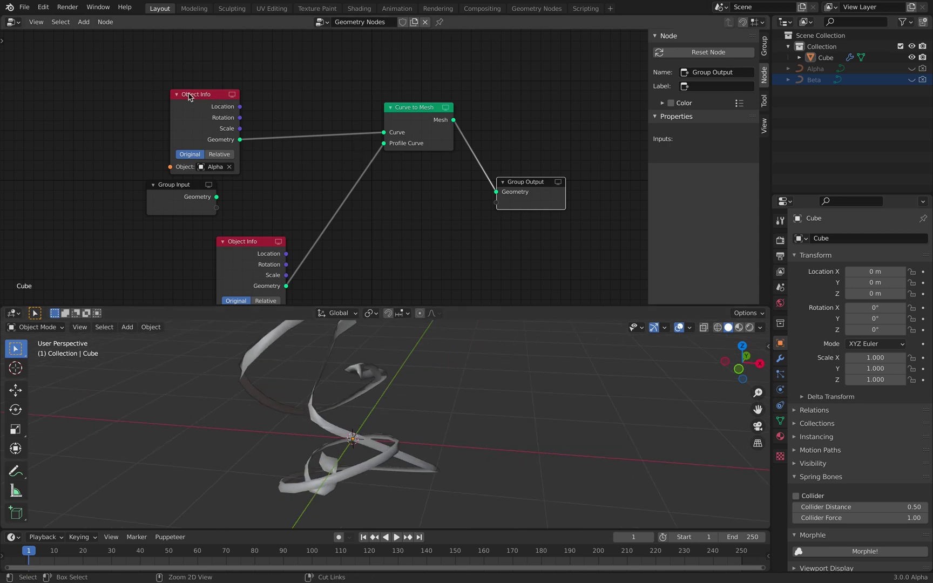
# Move both Object Info nodes and the Group Input node farther away from the Curve to Mesh node to free up space
pyautogui.moveTo(187, 94); pyautogui.dragTo(110, 87)
pyautogui.moveTo(198, 201); pyautogui.dragTo(111, 206)
pyautogui.moveTo(231, 237); pyautogui.dragTo(188, 211)
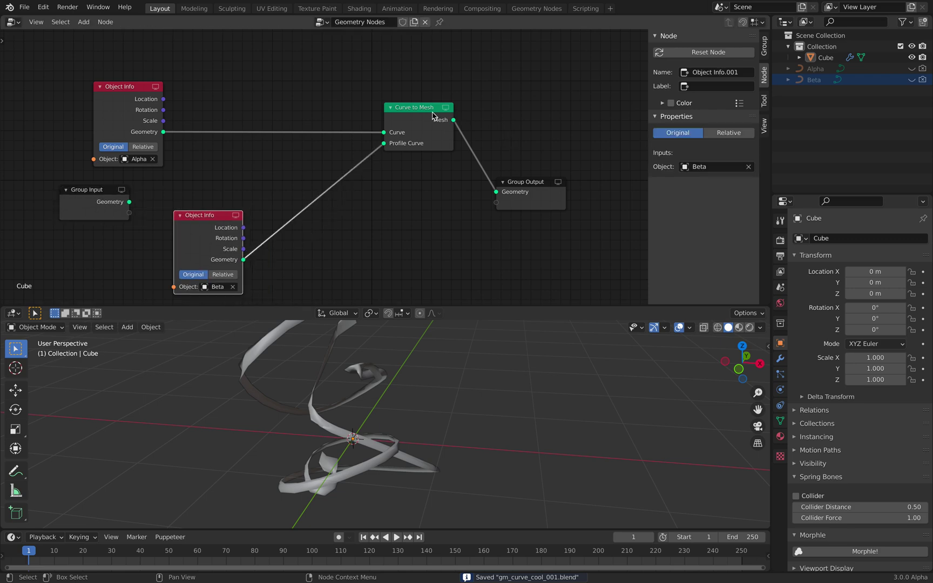
pyautogui.moveTo(432, 115); pyautogui.dragTo(426, 134)
# Insert an Attribute Randomize node between the Alpha Object Info node and the Curve input of Curve to Mesh
pyautogui.hotkey('shift', 'a')
pyautogui.click(302, 110)
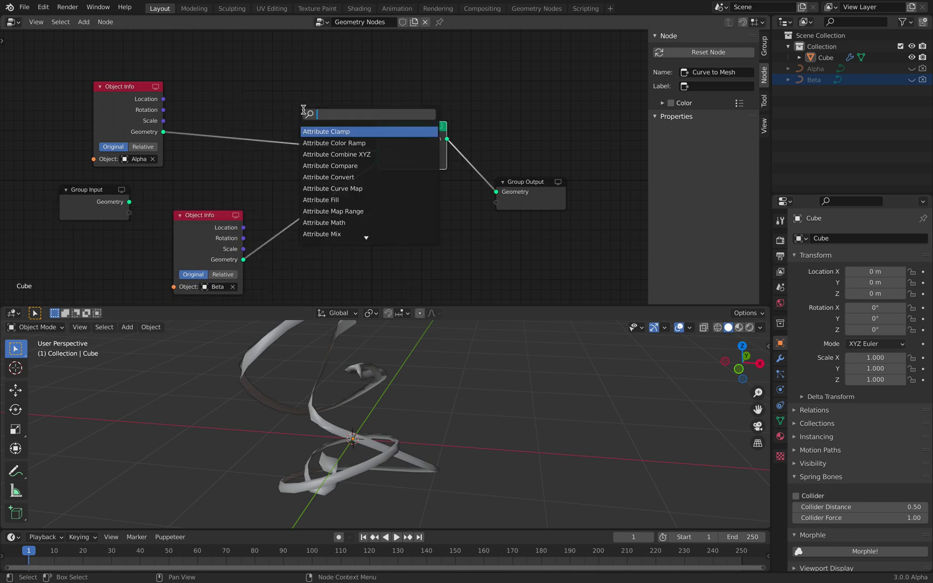
pyautogui.write('randomize')
pyautogui.press('Return')
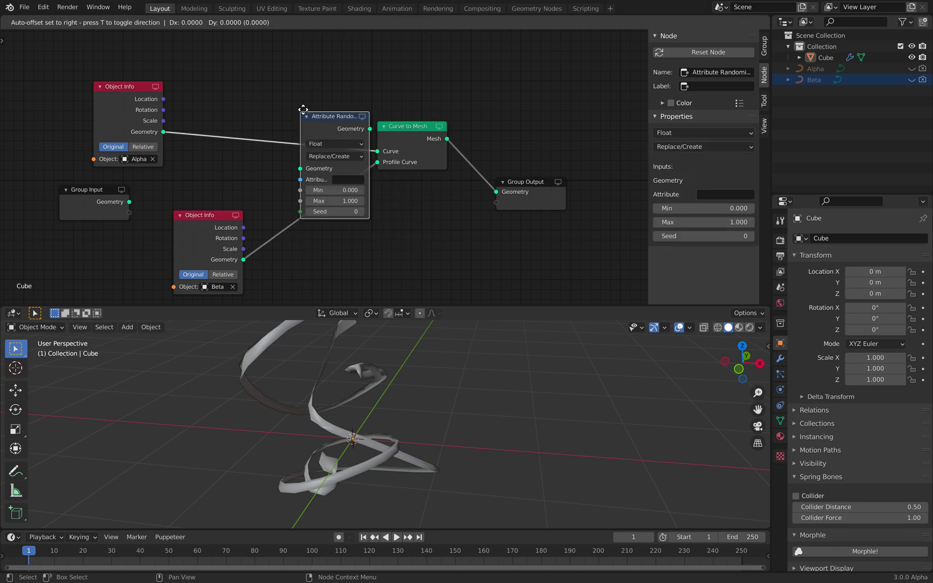
pyautogui.click(263, 85)
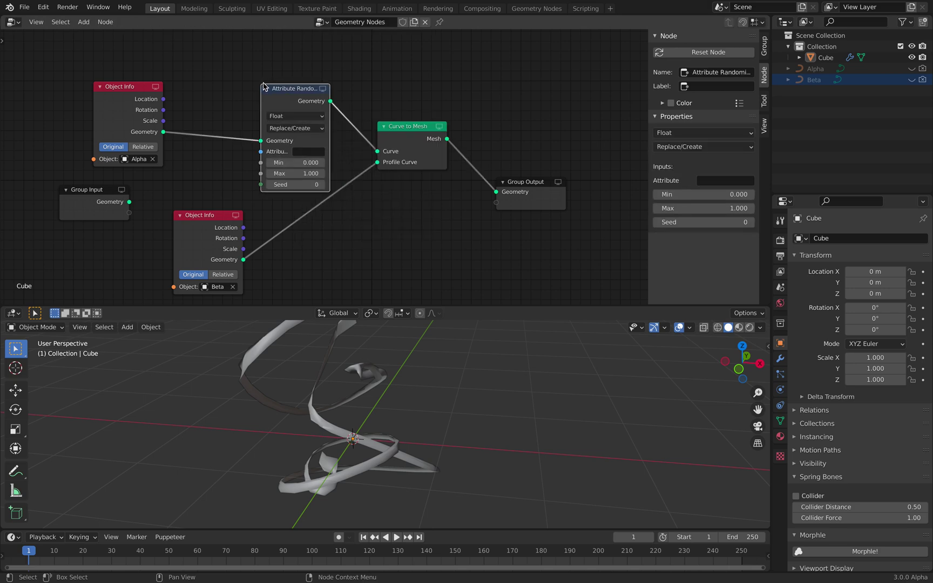
# Randomize the radius attribute with Min 0.600, Max 1.600 and Seed 94, and save the file
pyautogui.click(304, 150)
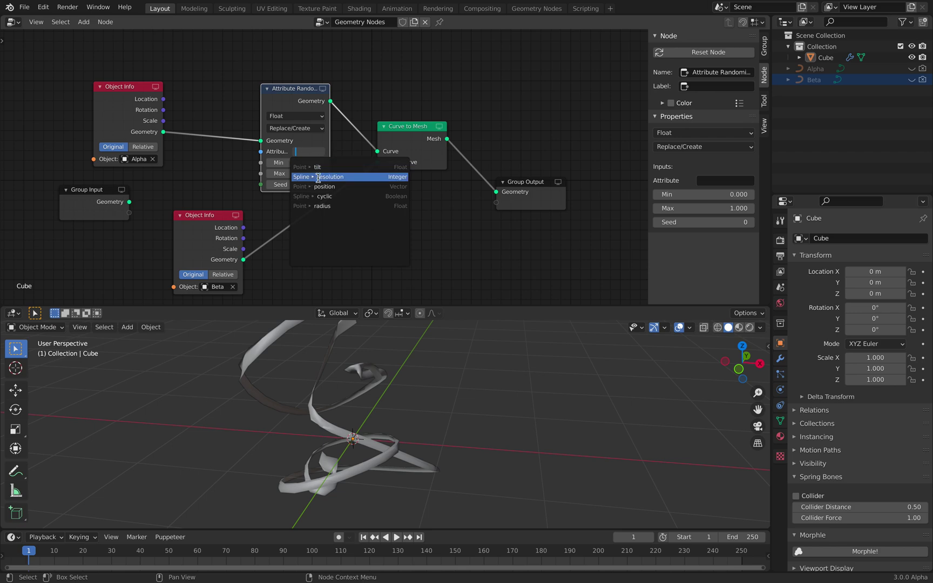
pyautogui.click(332, 206)
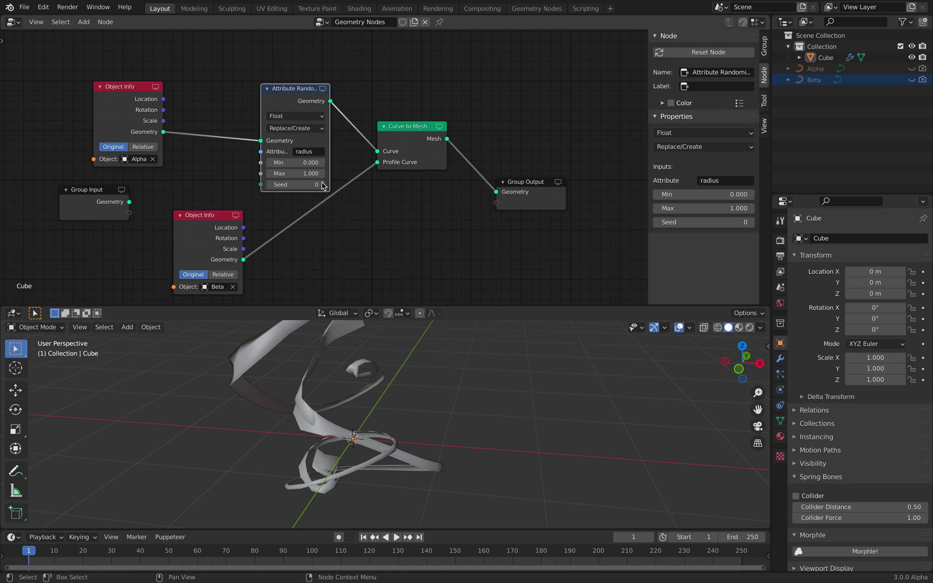
pyautogui.moveTo(296, 162); pyautogui.dragTo(332, 184)
pyautogui.moveTo(315, 392); pyautogui.dragTo(418, 396, button='middle')
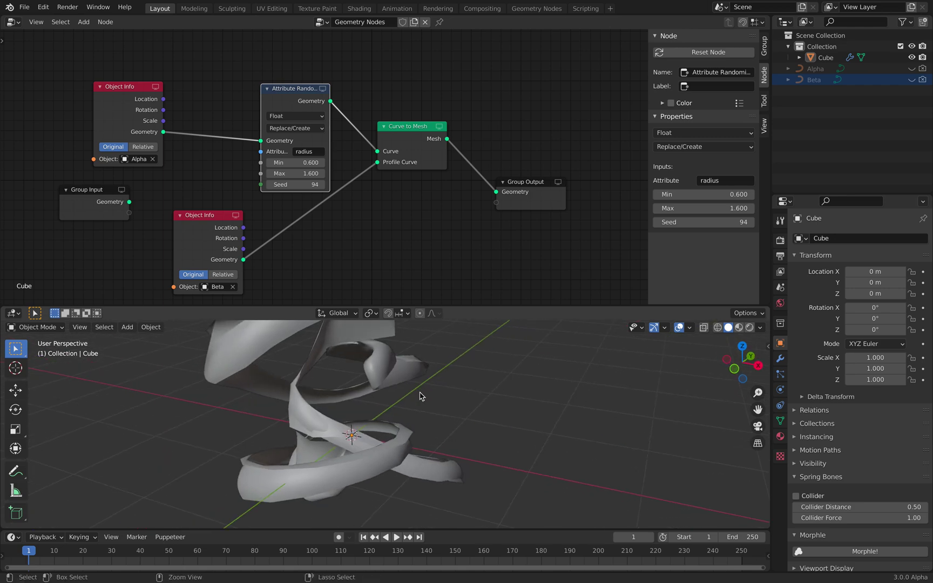
pyautogui.hotkey('ctrl', 's')
# Spread the Attribute Randomize, Curve to Mesh and Group Output nodes apart to make room for another node
pyautogui.moveTo(423, 129); pyautogui.dragTo(496, 129)
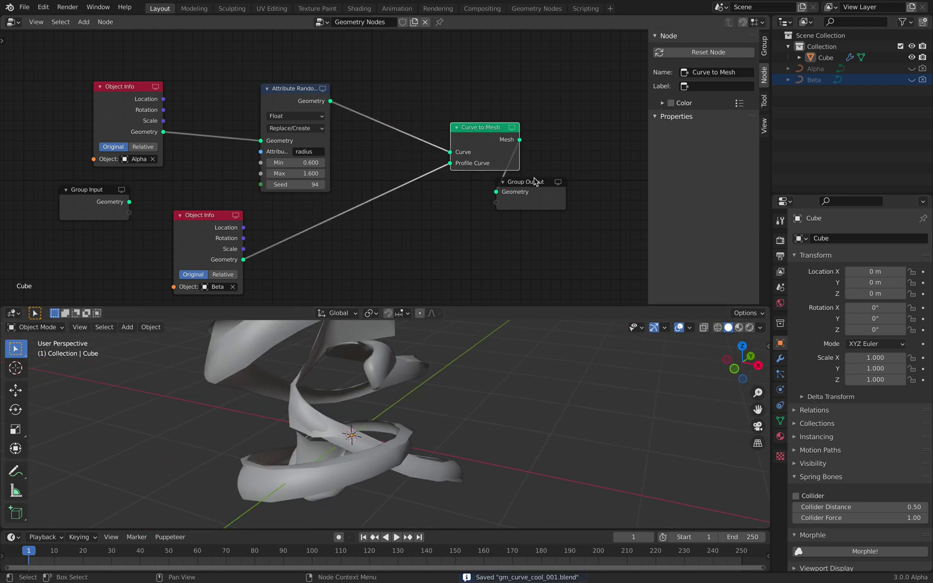
pyautogui.moveTo(535, 181); pyautogui.dragTo(618, 210)
pyautogui.moveTo(290, 91); pyautogui.dragTo(259, 80)
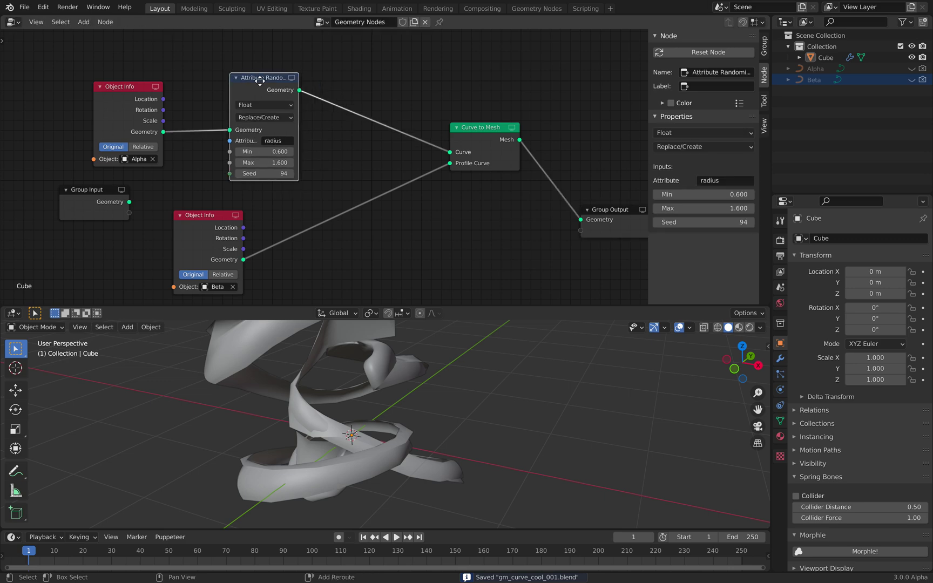
# Duplicate the Attribute Randomize node, insert the copy before Curve to Mesh, and set its attribute to tilt
pyautogui.hotkey('shift', 'd')
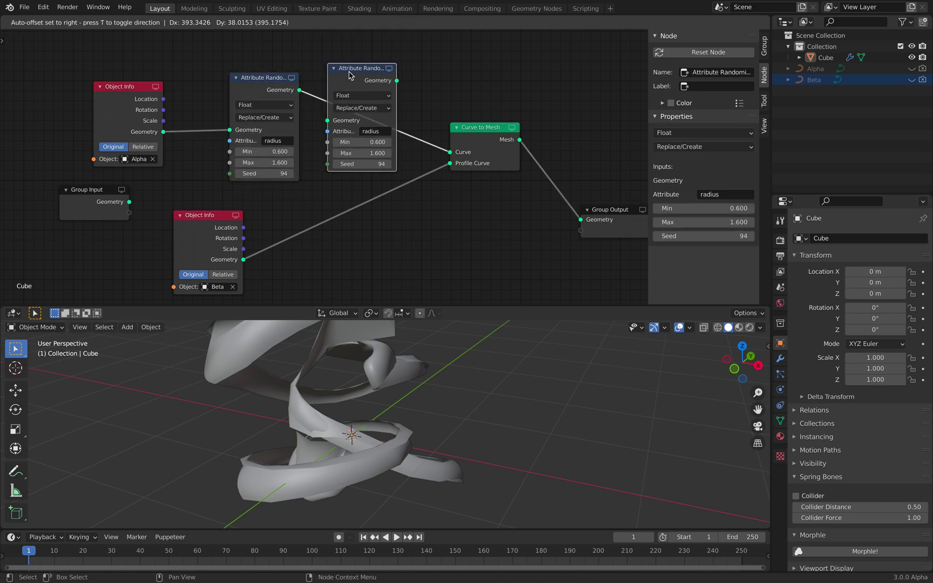
pyautogui.click(361, 75)
pyautogui.click(386, 135)
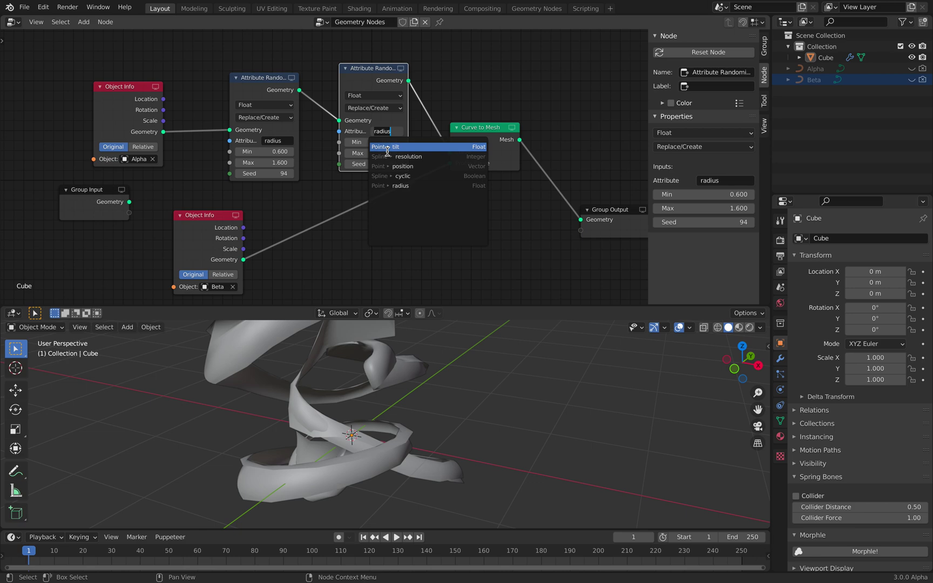
pyautogui.click(395, 148)
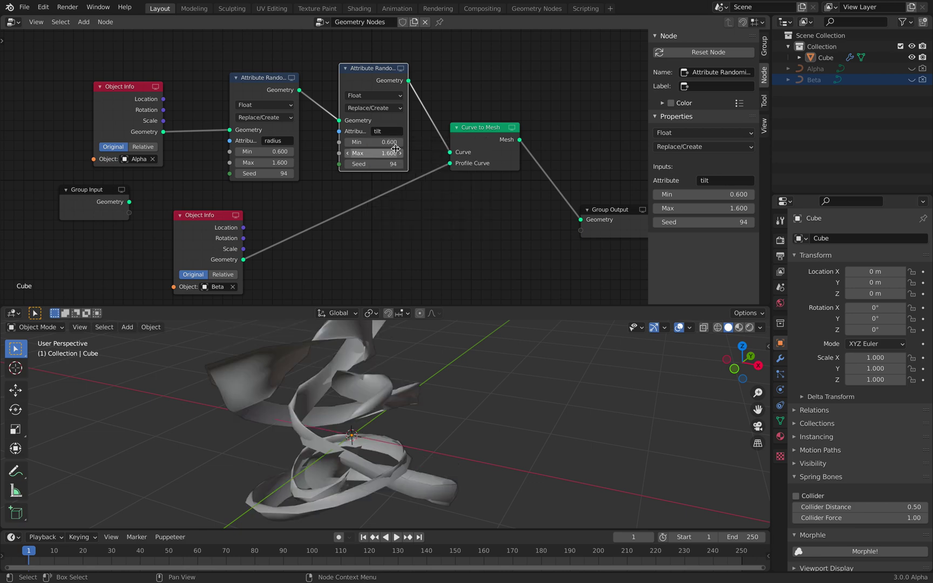
# Set the tilt randomization to Min 5.200, Max 13.200 and Seed 234, save the file and briefly play the timeline
pyautogui.moveTo(395, 153); pyautogui.dragTo(443, 153)
pyautogui.moveTo(372, 142); pyautogui.dragTo(421, 163)
pyautogui.moveTo(423, 329); pyautogui.dragTo(442, 382, button='middle')
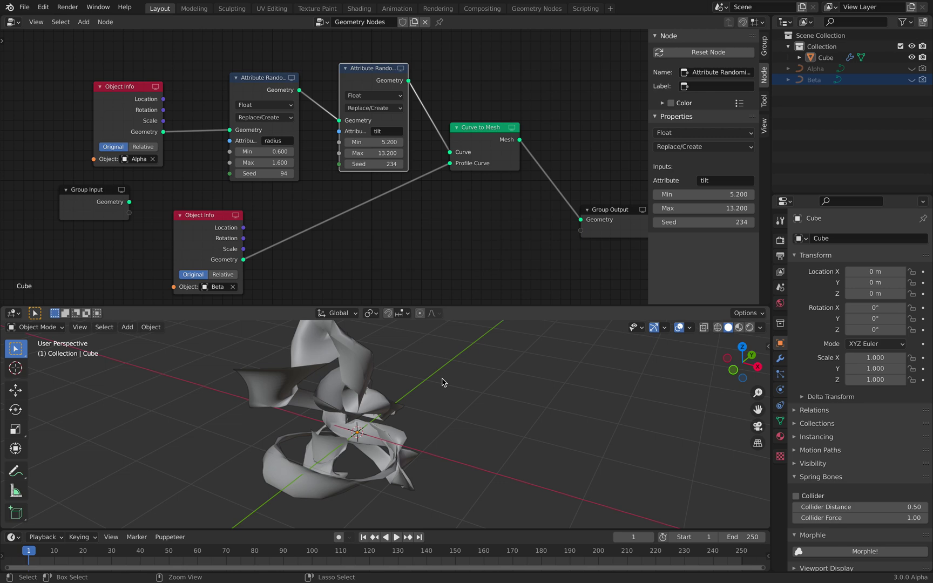
pyautogui.hotkey('ctrl', 's')
pyautogui.press('space')
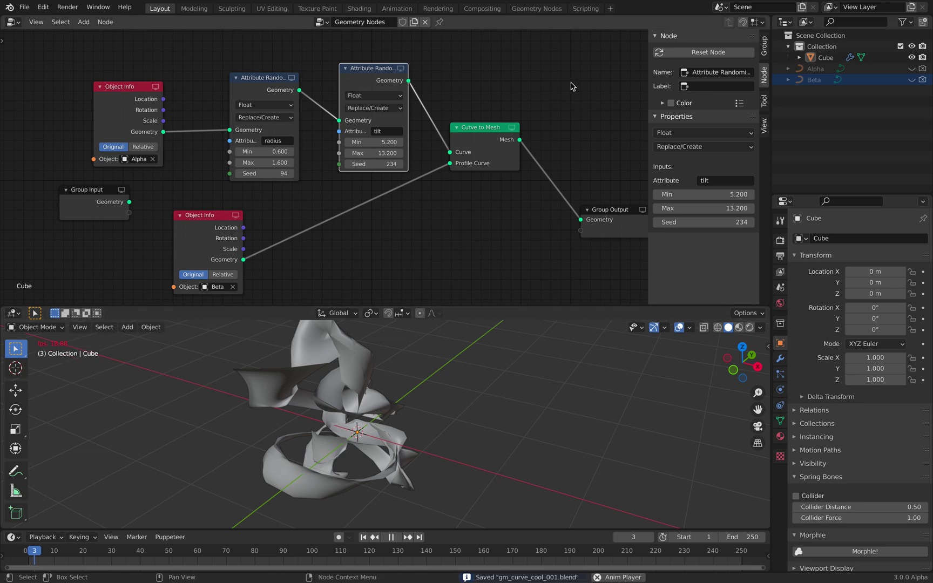
pyautogui.press('space')
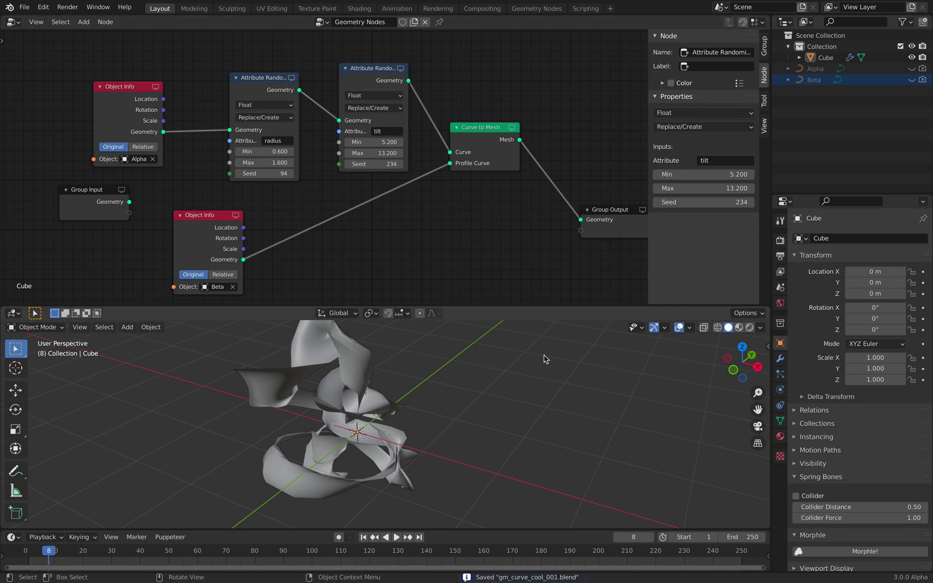
# Split the node editor in two, switch one half to Sverchok Nodes and open the existing NodeTree there
pyautogui.moveTo(766, 17); pyautogui.dragTo(353, 65)
pyautogui.click(13, 21)
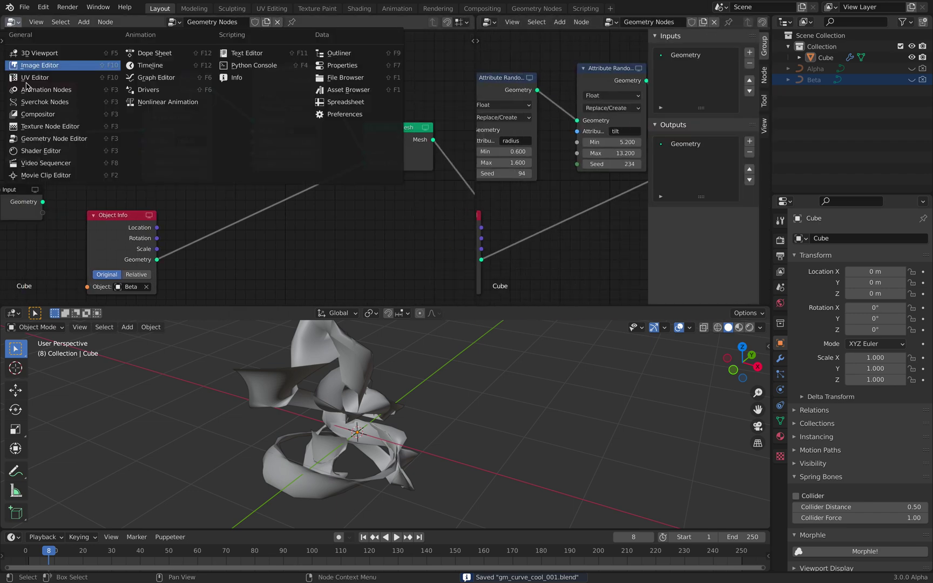
pyautogui.click(34, 103)
pyautogui.click(191, 26)
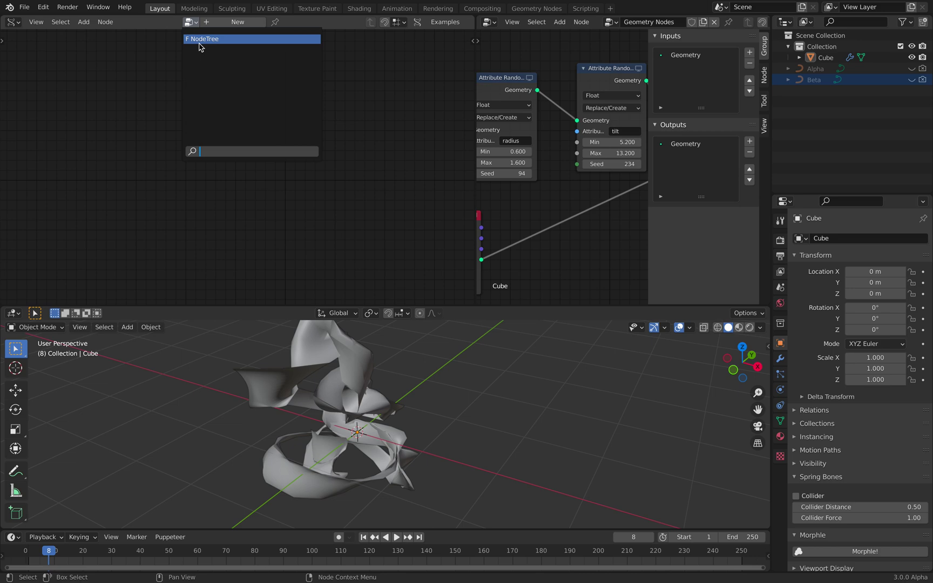
pyautogui.click(208, 38)
# Center the Beta profile's Line node on the origin and set the seed of its Randomize node to 174
pyautogui.moveTo(200, 156); pyautogui.dragTo(234, 140, button='middle')
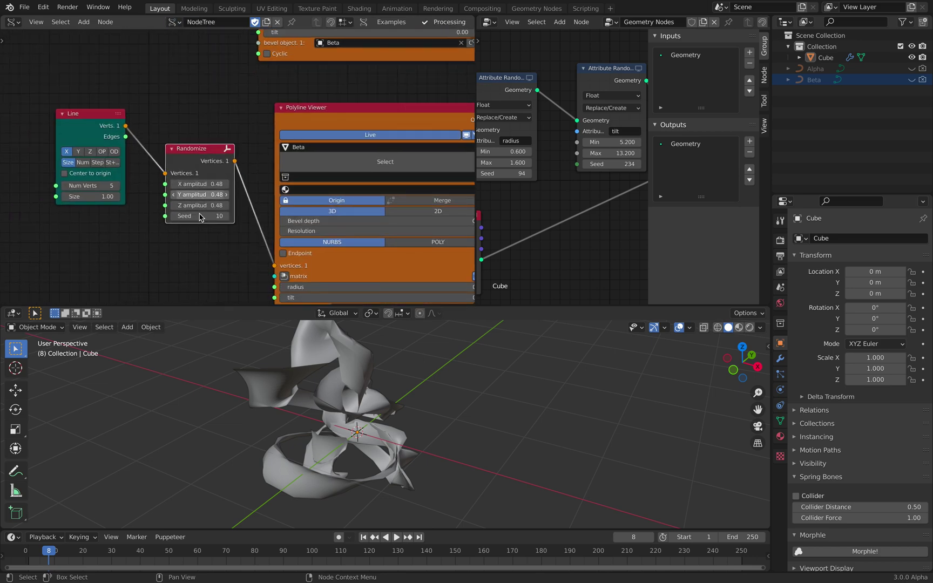
pyautogui.moveTo(198, 219); pyautogui.dragTo(221, 219)
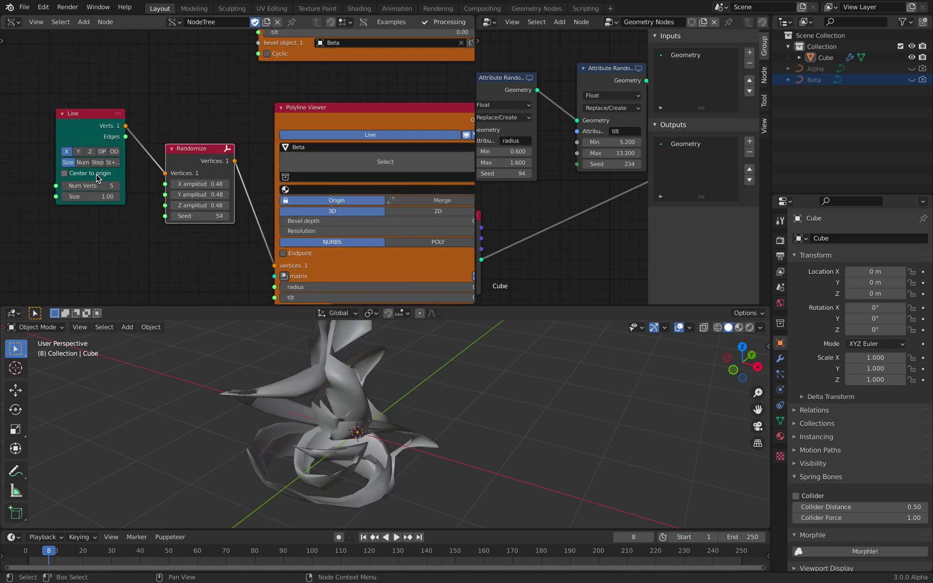
pyautogui.click(64, 173)
pyautogui.moveTo(371, 404); pyautogui.dragTo(398, 411, button='middle')
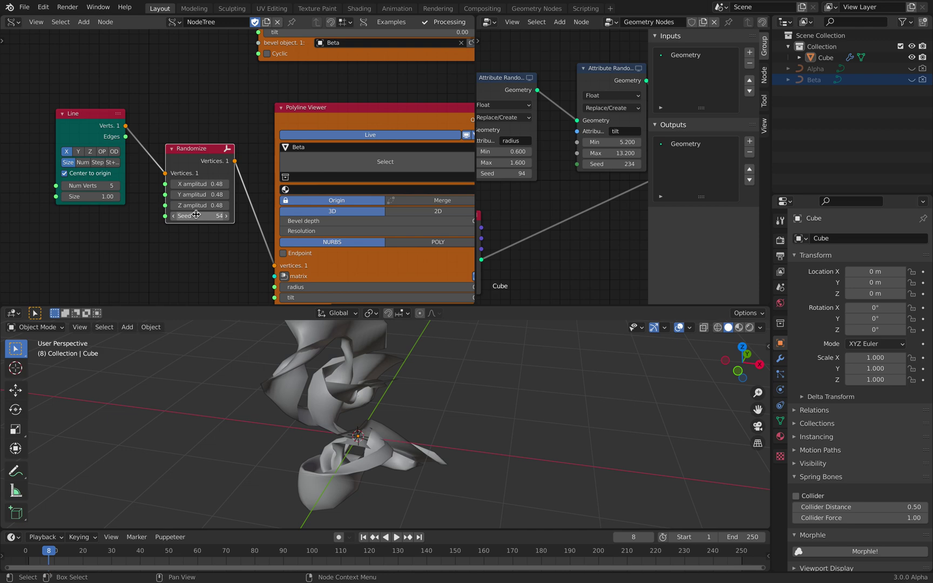
pyautogui.moveTo(199, 216); pyautogui.dragTo(267, 216)
pyautogui.moveTo(448, 432); pyautogui.dragTo(372, 441, button='middle')
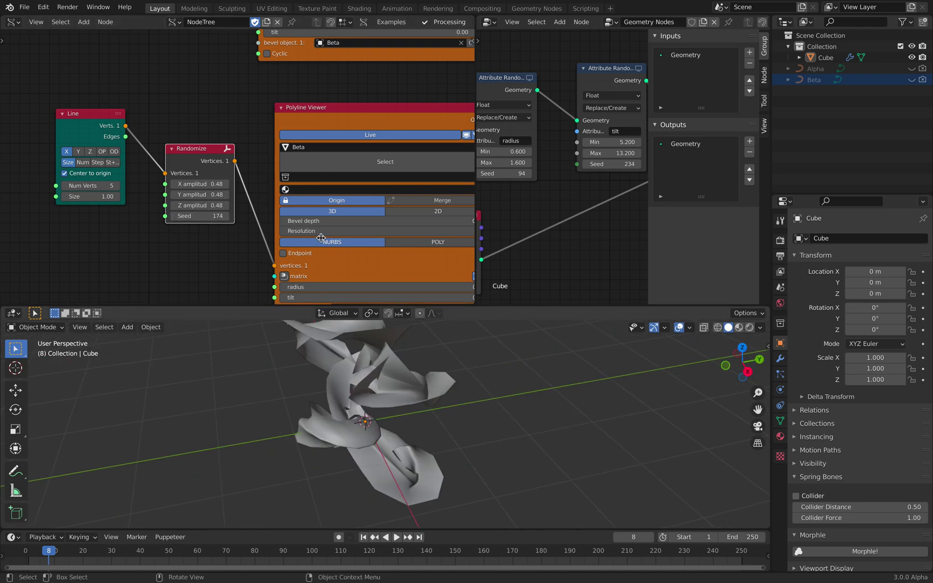
# For the Alpha path, set the Random Vector seed to 257 and scale to 4.96, and the Randomize seed to 194
pyautogui.moveTo(343, 110); pyautogui.dragTo(347, 263, button='middle')
pyautogui.moveTo(203, 171); pyautogui.dragTo(258, 201, button='middle')
pyautogui.moveTo(230, 150)
pyautogui.mouseDown()
pyautogui.moveTo(259, 150)
pyautogui.moveTo(218, 144)
pyautogui.mouseUp()
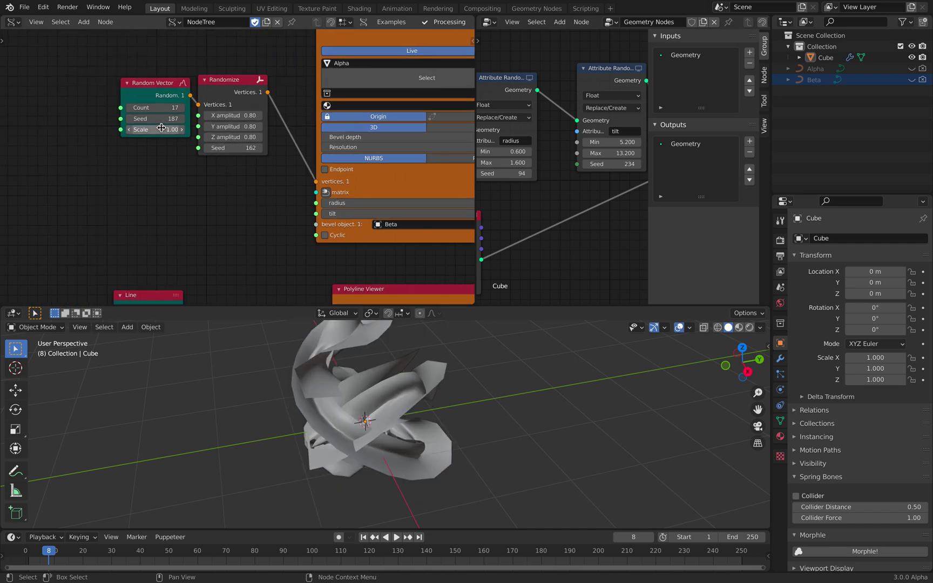
pyautogui.moveTo(157, 118); pyautogui.dragTo(178, 118)
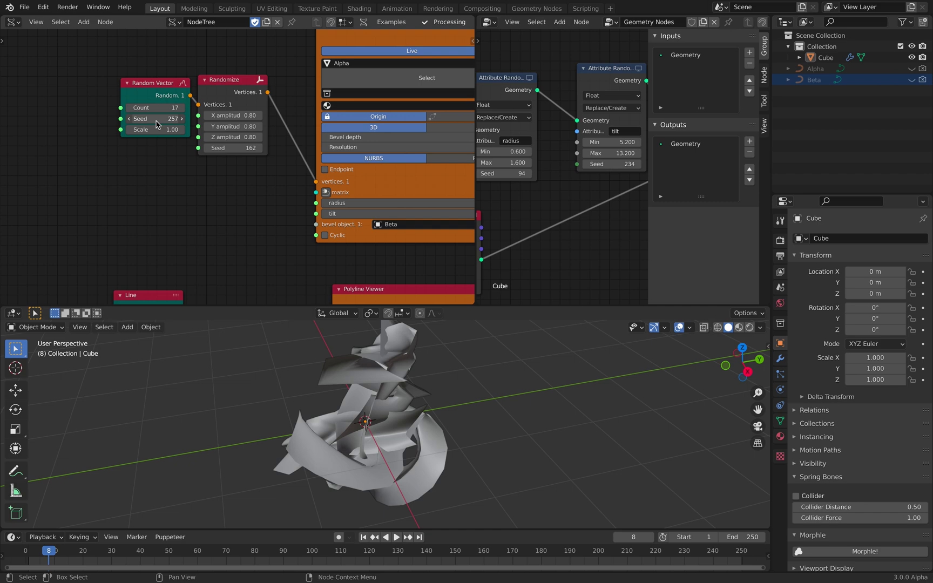
pyautogui.moveTo(154, 130); pyautogui.dragTo(268, 148)
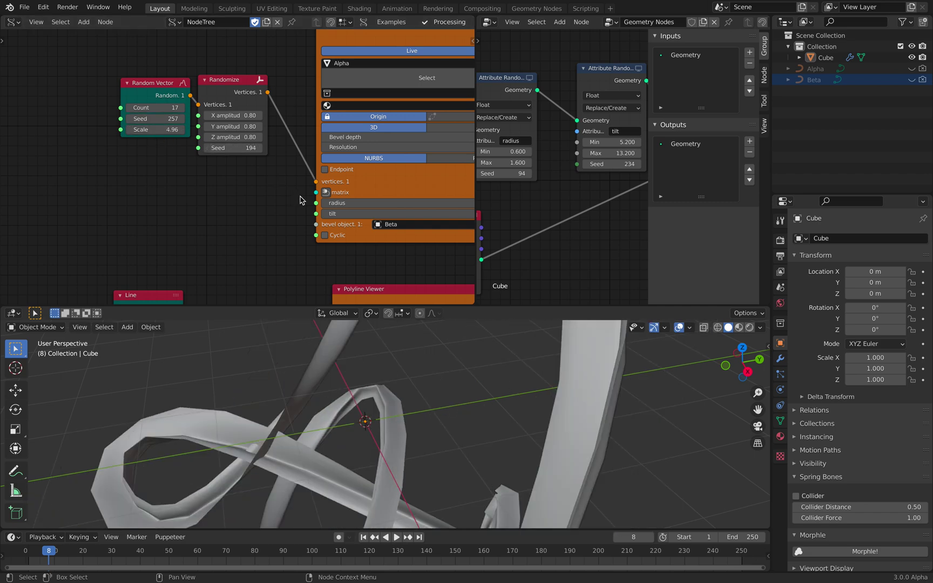
# Set the Alpha path's Randomize seed to 454 and inspect the resulting ribbon from farther out
pyautogui.scroll(-3, 302, 200)
pyautogui.scroll(-3, 410, 437)
pyautogui.moveTo(411, 444); pyautogui.dragTo(400, 410, button='middle')
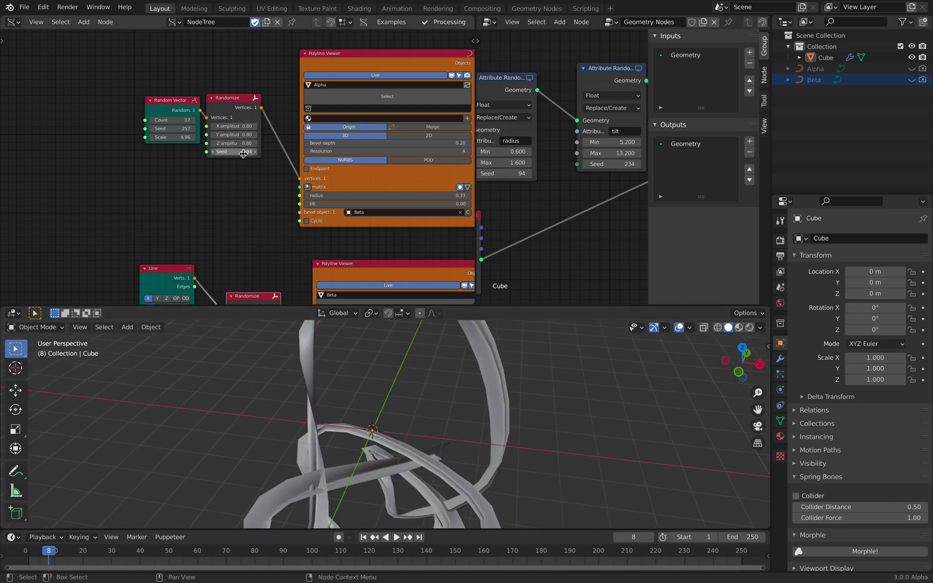
pyautogui.moveTo(232, 151); pyautogui.dragTo(302, 152)
pyautogui.scroll(-3, 506, 483)
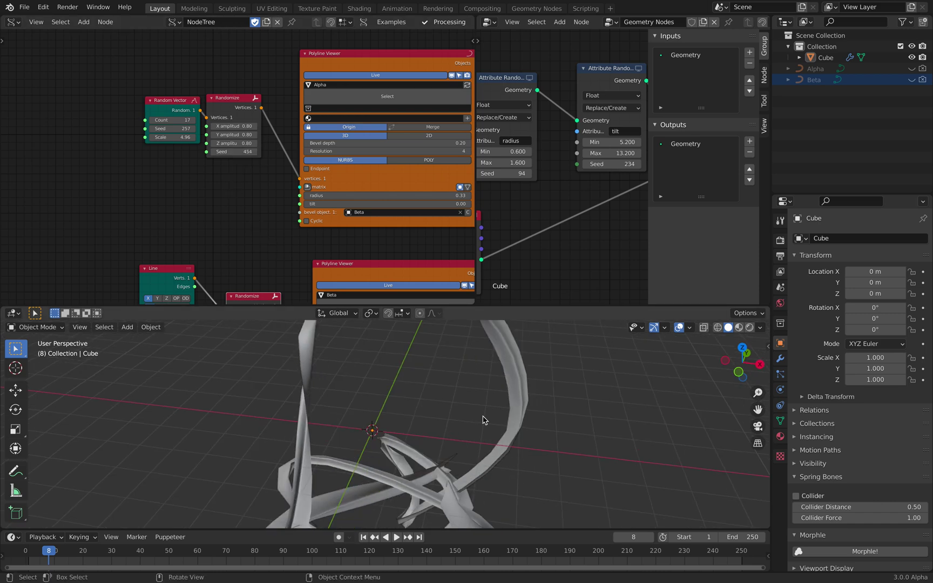
pyautogui.moveTo(459, 396); pyautogui.dragTo(248, 389, button='middle')
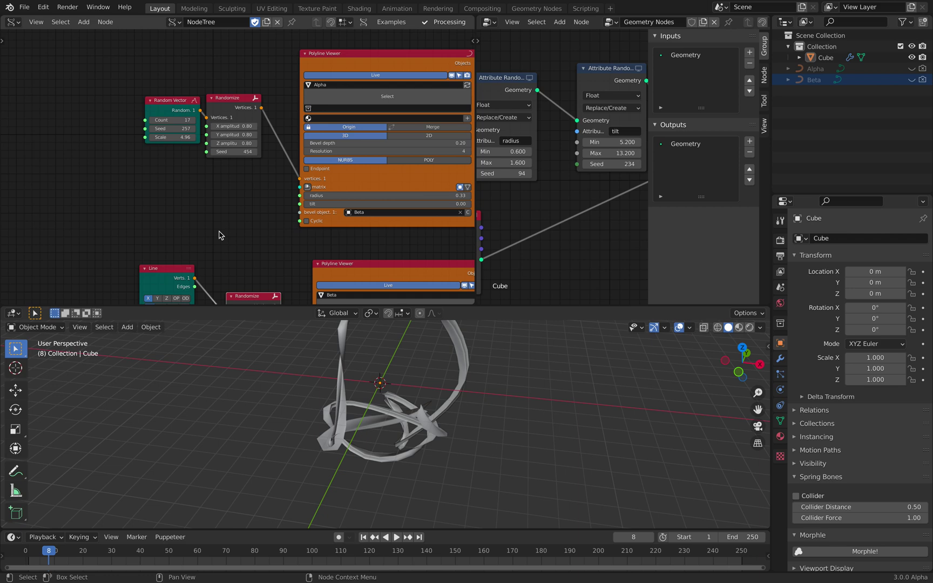
# Set the Alpha path's Random Vector seed to 357 and its point count to 100
pyautogui.moveTo(172, 128); pyautogui.dragTo(150, 107)
pyautogui.scroll(1, 138, 114)
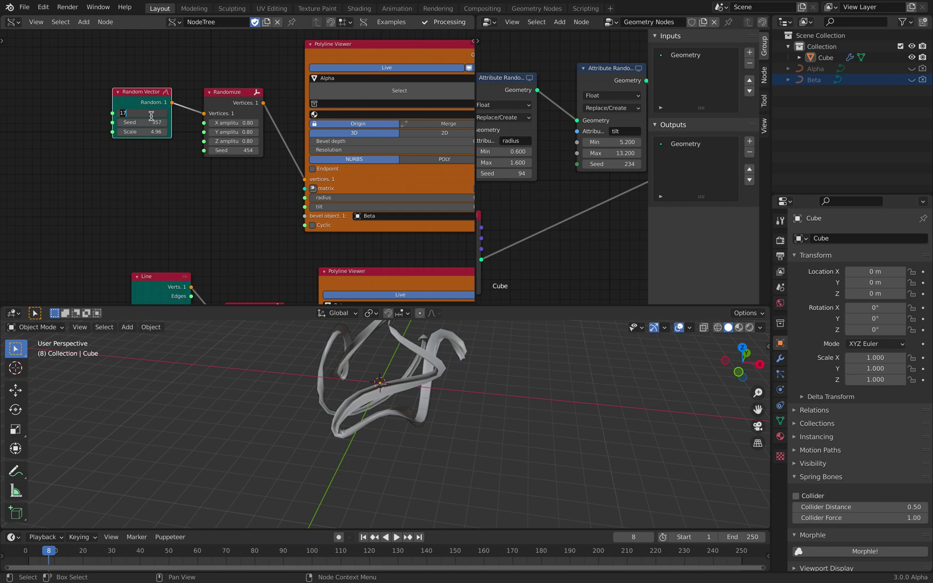
pyautogui.click(151, 115)
pyautogui.write('100')
pyautogui.press('Return')
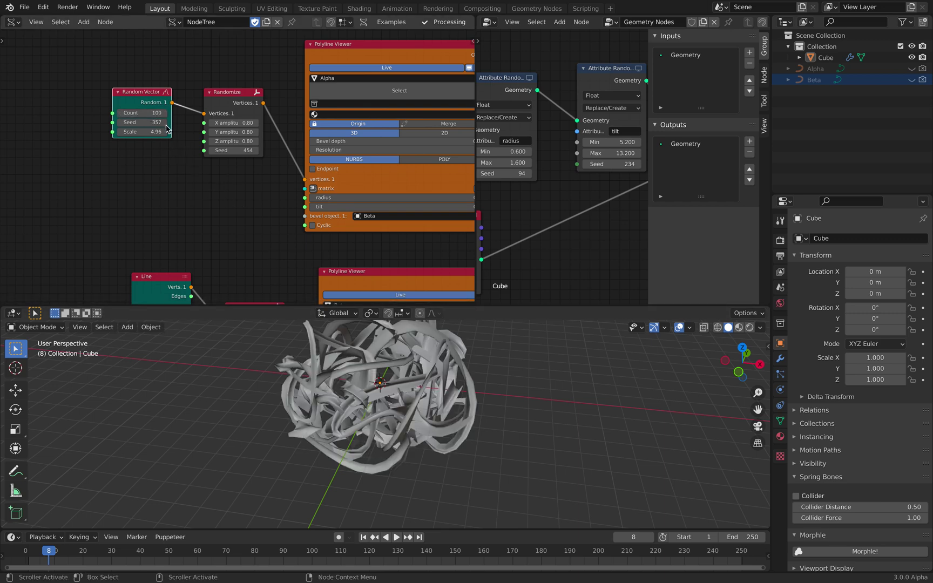
# Set the Random Vector point count to 30, check the ribbon up close and save the file
pyautogui.click(149, 112)
pyautogui.write('30')
pyautogui.press('Return')
pyautogui.moveTo(379, 364); pyautogui.dragTo(446, 391, button='middle')
pyautogui.scroll(2, 448, 391)
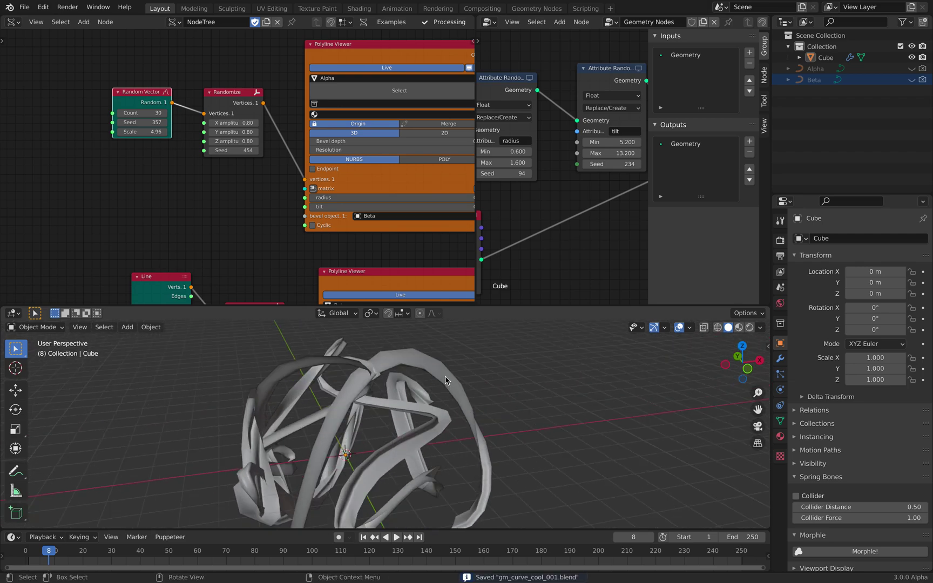
# Select the ribbon object, widen the Geometry Nodes editor and show the object's modifier settings
pyautogui.click(446, 380)
pyautogui.moveTo(348, 114); pyautogui.dragTo(278, 113, button='middle')
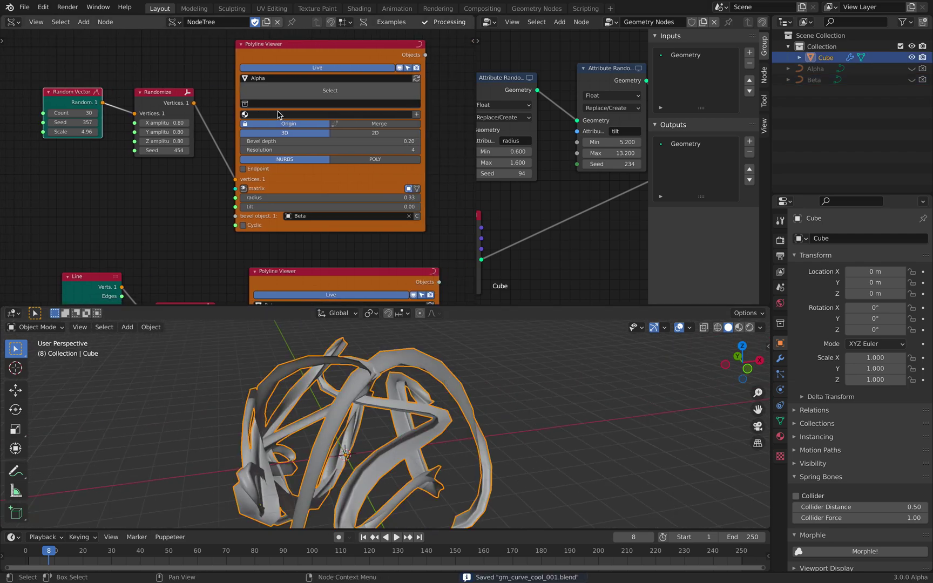
pyautogui.moveTo(324, 378); pyautogui.dragTo(369, 370, button='middle')
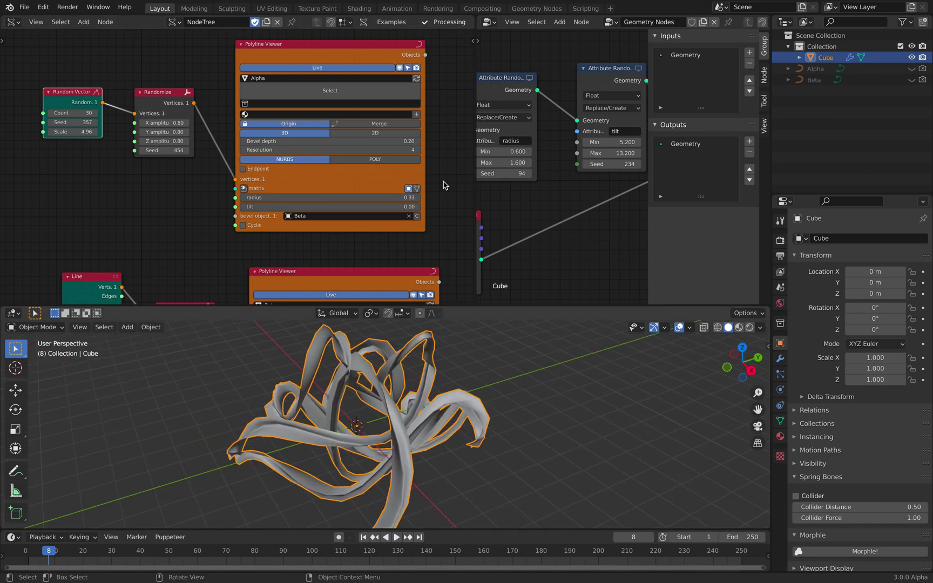
pyautogui.moveTo(476, 126); pyautogui.dragTo(324, 125)
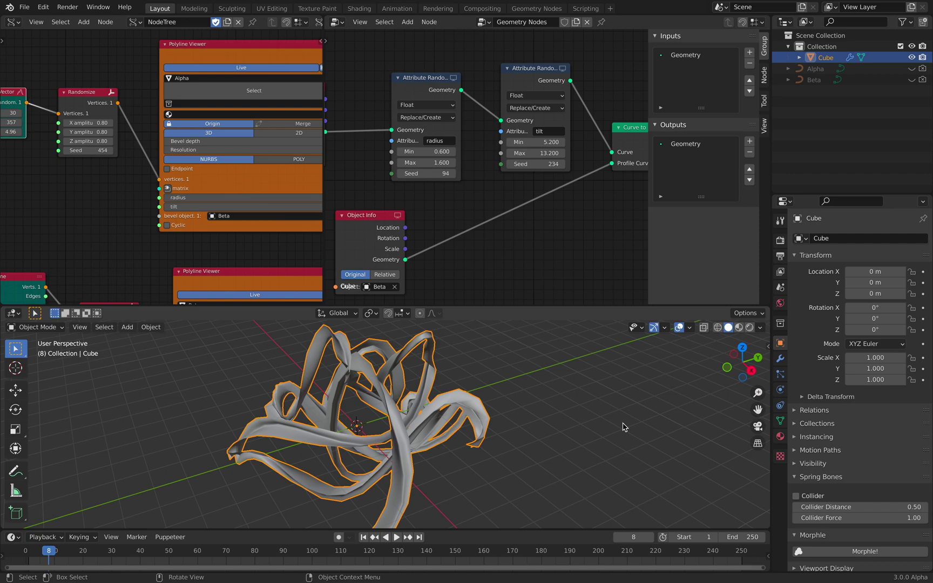
pyautogui.click(780, 359)
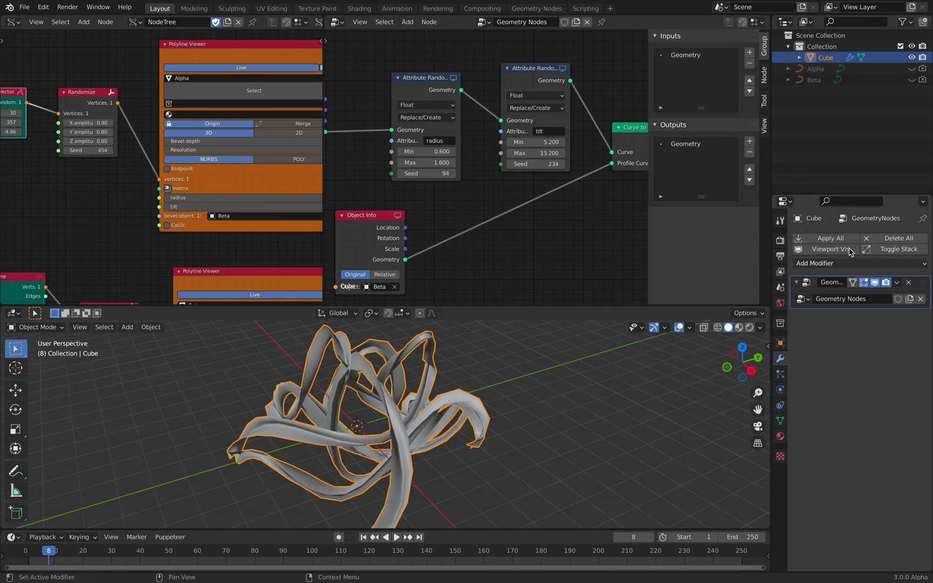
# Add a Solidify modifier to the ribbon and set its thickness to 0.11 m
pyautogui.scroll(-3, 444, 112)
pyautogui.moveTo(586, 146); pyautogui.dragTo(455, 138, button='middle')
pyautogui.scroll(3, 456, 138)
pyautogui.moveTo(539, 106); pyautogui.dragTo(475, 100, button='middle')
pyautogui.scroll(2, 475, 105)
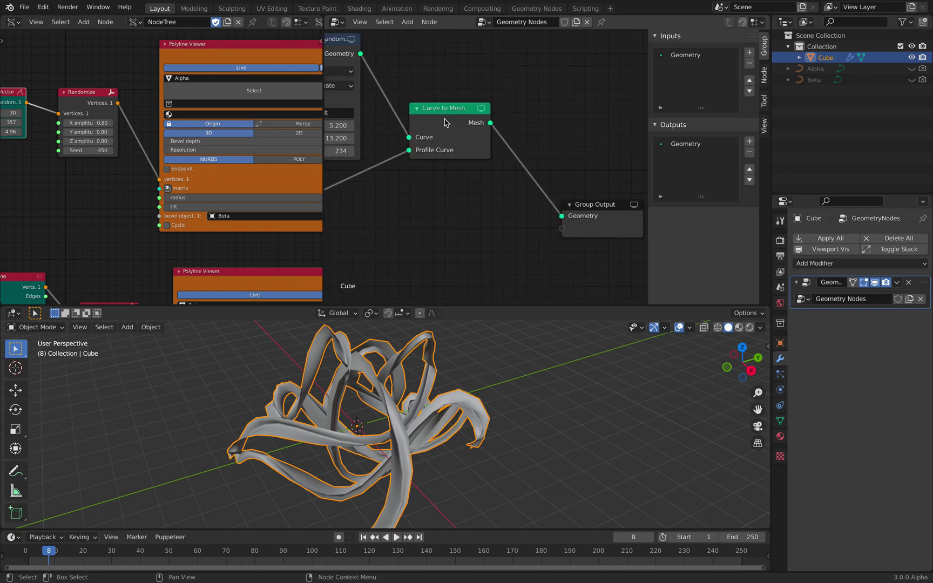
pyautogui.moveTo(475, 377); pyautogui.dragTo(545, 399, button='middle')
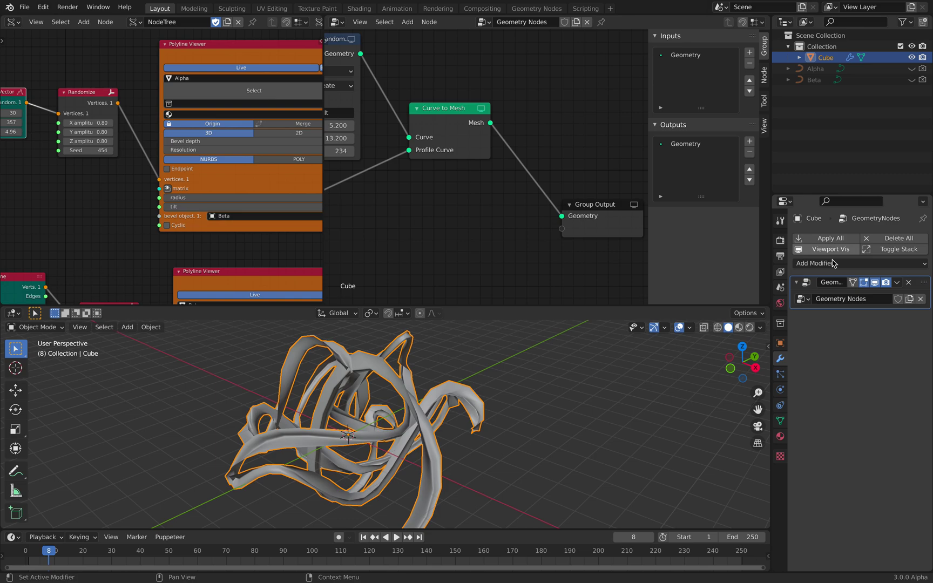
pyautogui.click(834, 263)
pyautogui.click(726, 454)
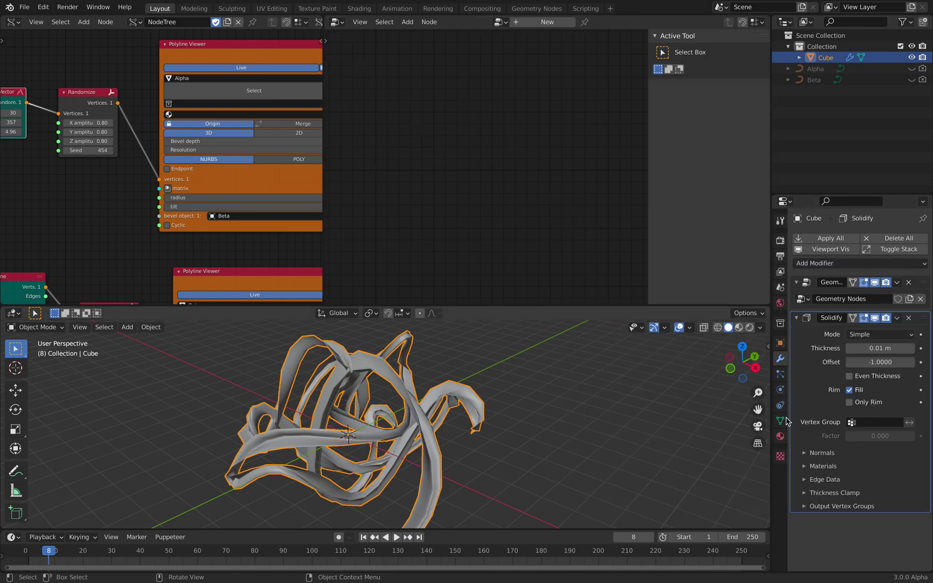
pyautogui.moveTo(880, 348); pyautogui.dragTo(902, 348)
# Add a Mirror modifier on the X axis to the ribbon and deselect the object
pyautogui.click(838, 264)
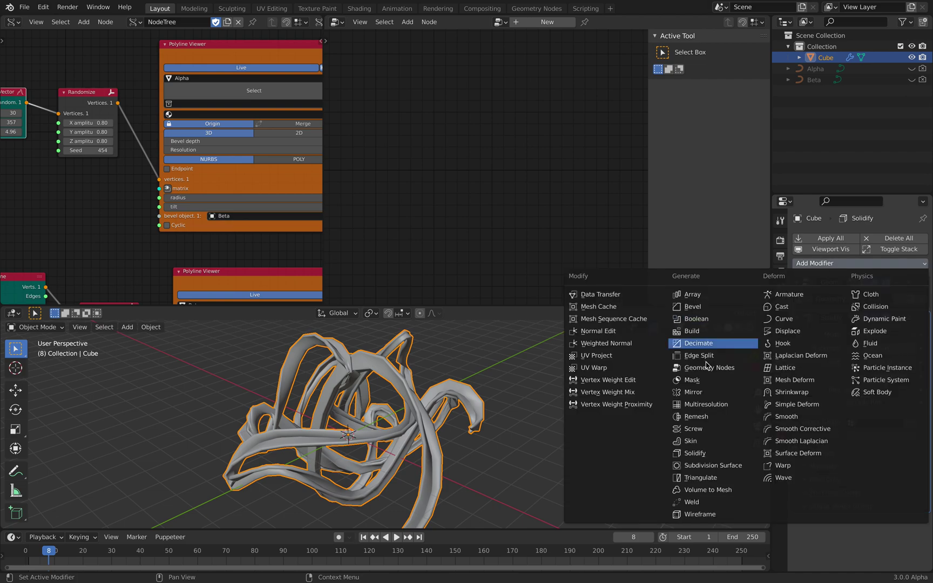
pyautogui.click(704, 395)
pyautogui.moveTo(408, 426); pyautogui.dragTo(431, 409, button='middle')
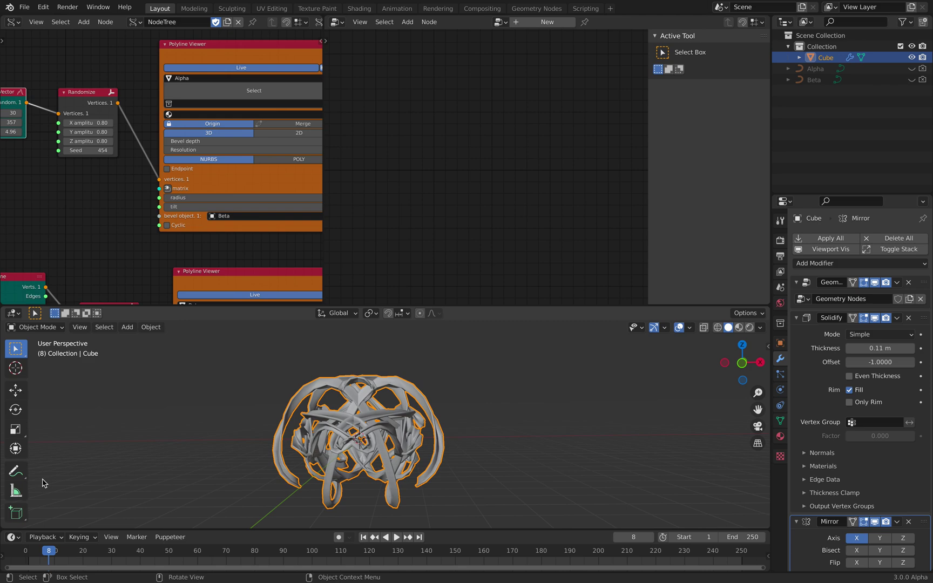
pyautogui.click(448, 431)
pyautogui.scroll(-3, 859, 512)
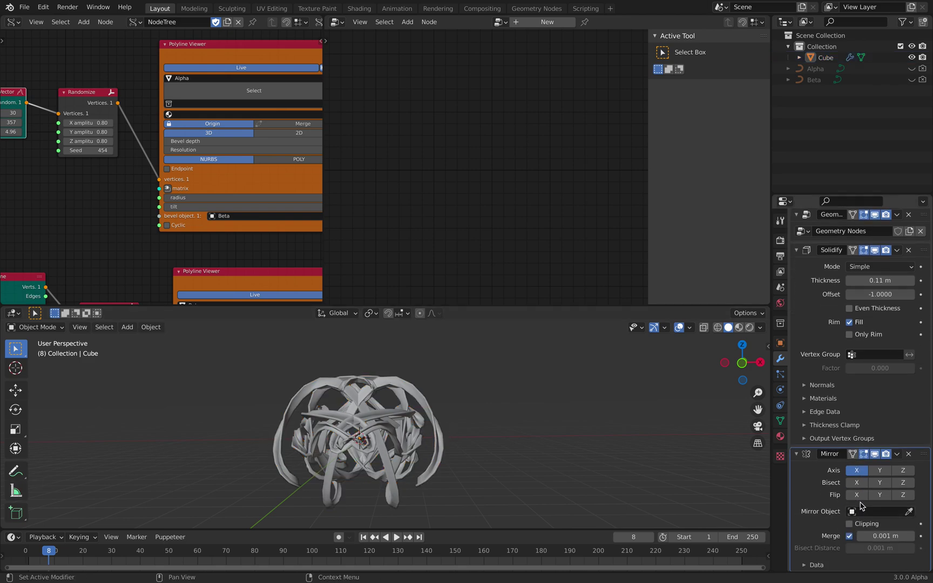
# Enable Bisect and Flip on the X axis of the Mirror modifier and check the mirrored shape
pyautogui.click(857, 483)
pyautogui.moveTo(454, 406); pyautogui.dragTo(458, 404, button='middle')
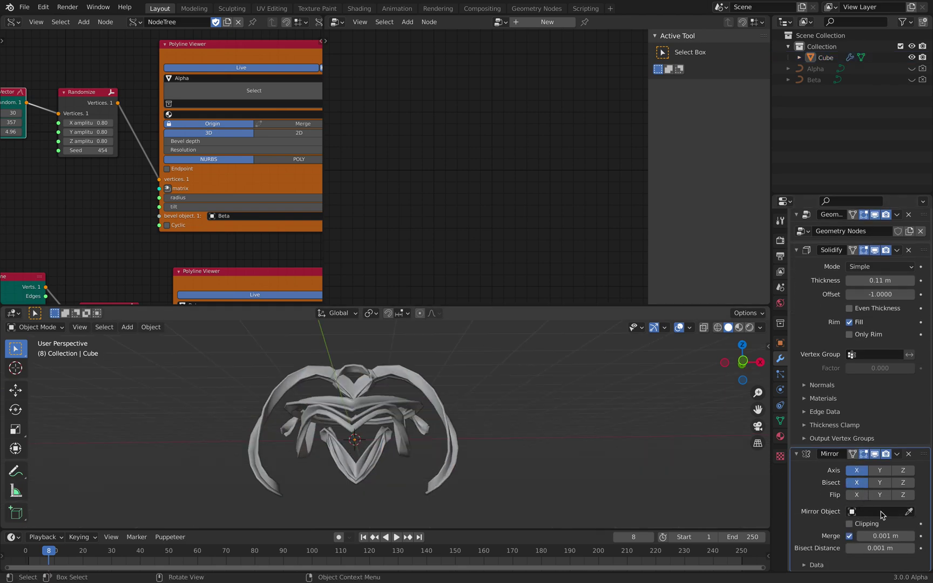
pyautogui.click(864, 495)
pyautogui.click(864, 495)
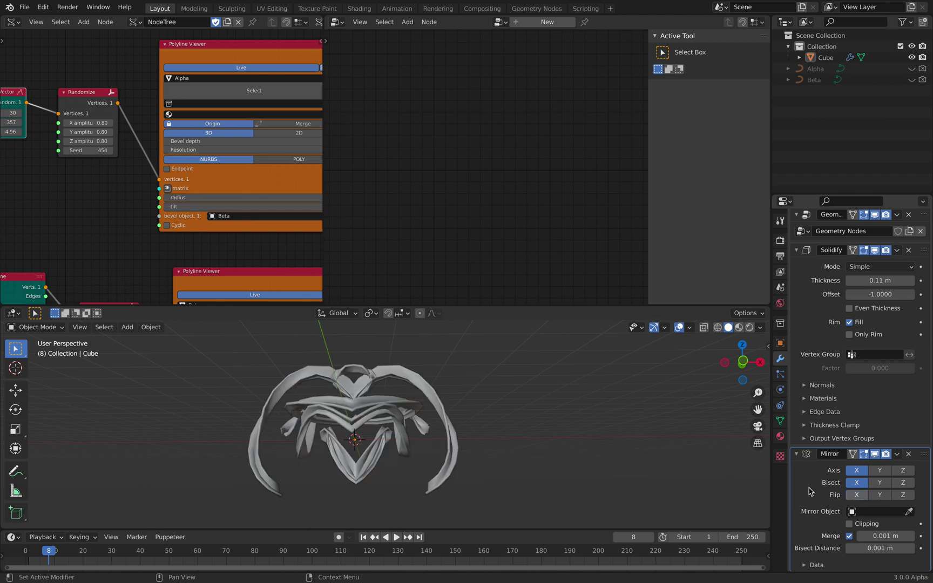
pyautogui.click(856, 495)
pyautogui.moveTo(539, 458); pyautogui.dragTo(442, 427, button='middle')
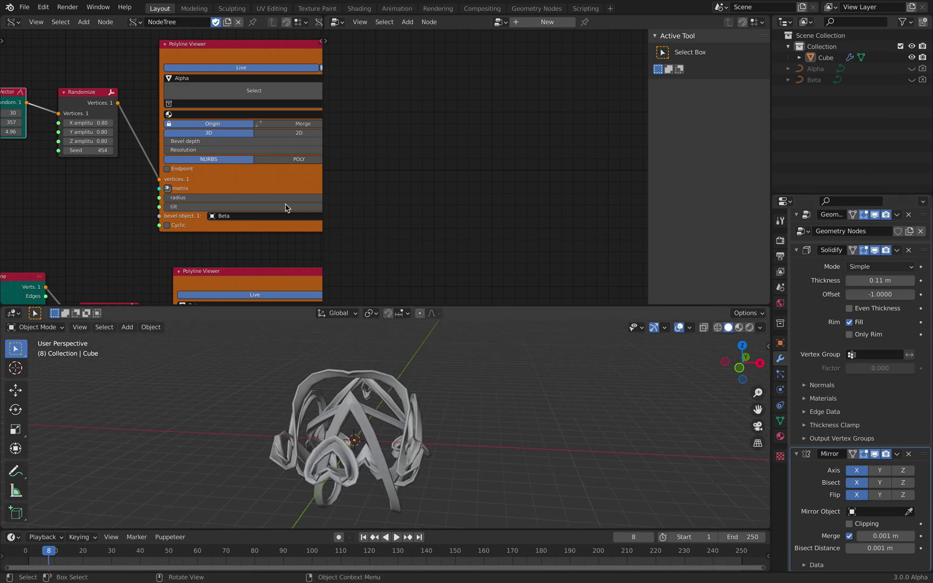
# For the Alpha path, set the Randomize seed to 556 and the Random Vector scale to 2.08
pyautogui.moveTo(78, 150); pyautogui.dragTo(197, 162, button='middle')
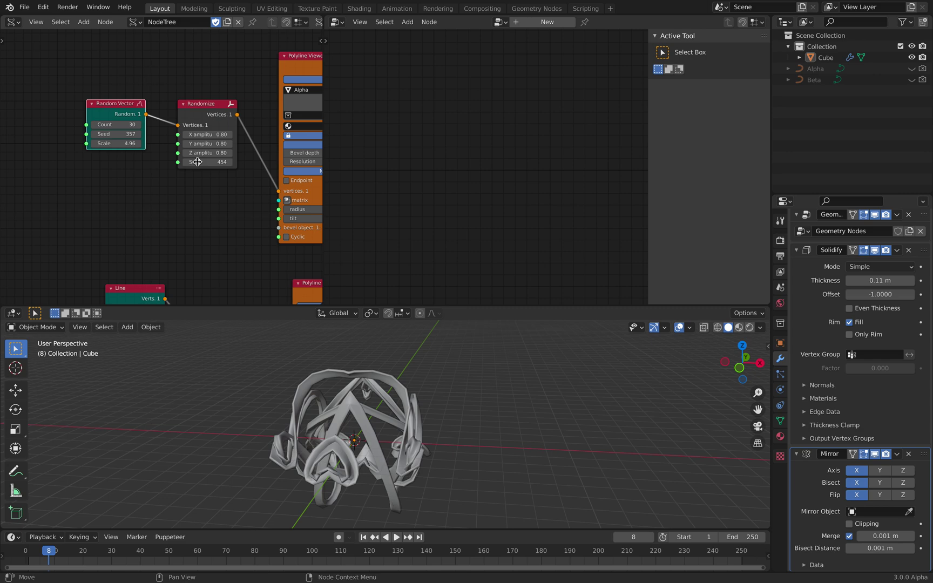
pyautogui.moveTo(173, 156); pyautogui.dragTo(201, 154)
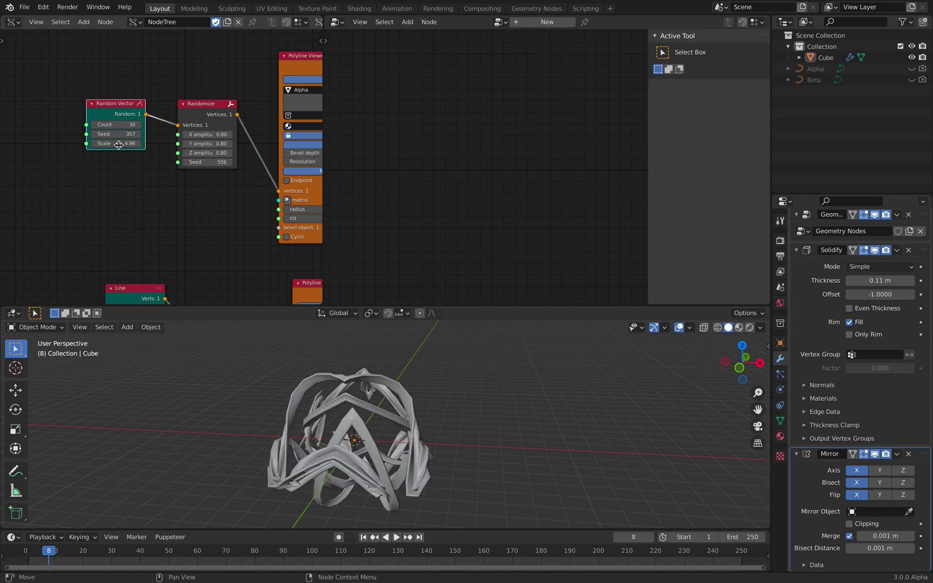
pyautogui.moveTo(116, 143)
pyautogui.mouseDown()
pyautogui.moveTo(192, 144)
pyautogui.moveTo(116, 143)
pyautogui.mouseUp()
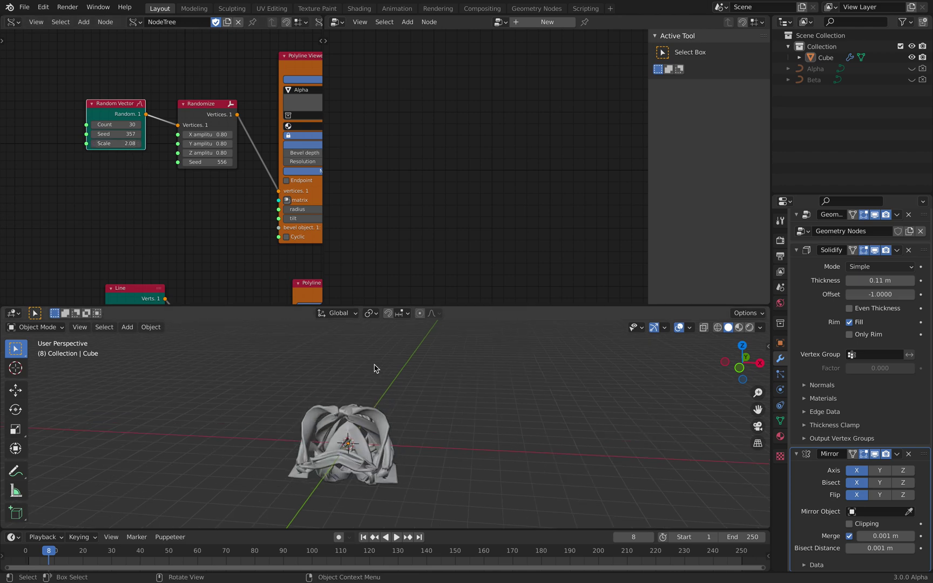
pyautogui.moveTo(374, 368); pyautogui.dragTo(535, 373, button='middle')
pyautogui.moveTo(467, 371)
pyautogui.mouseDown(button='middle')
pyautogui.moveTo(532, 369)
pyautogui.moveTo(476, 366)
pyautogui.mouseUp(button='middle')
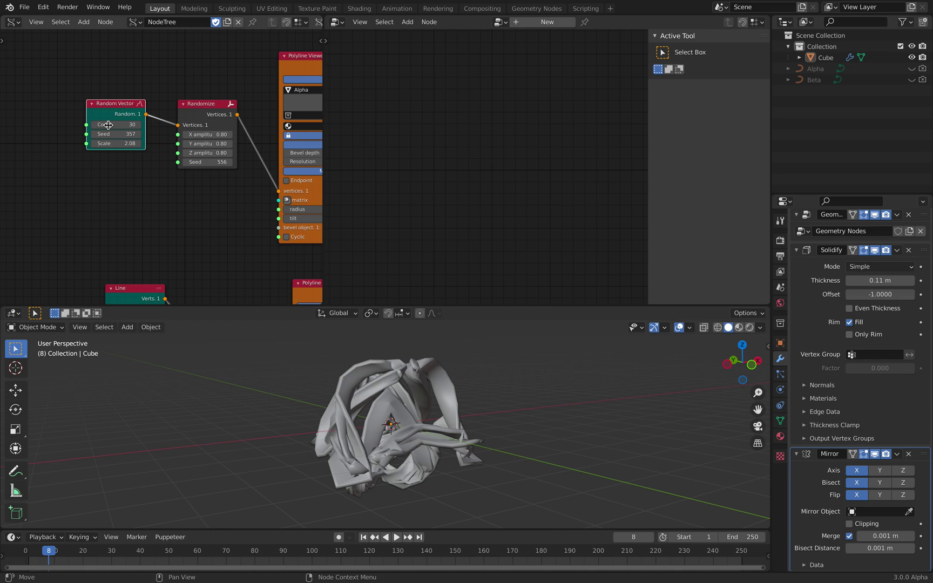
# Try different Random Vector seeds for the Alpha path and settle on 749
pyautogui.moveTo(116, 134); pyautogui.dragTo(143, 134)
pyautogui.moveTo(572, 418); pyautogui.dragTo(496, 402, button='middle')
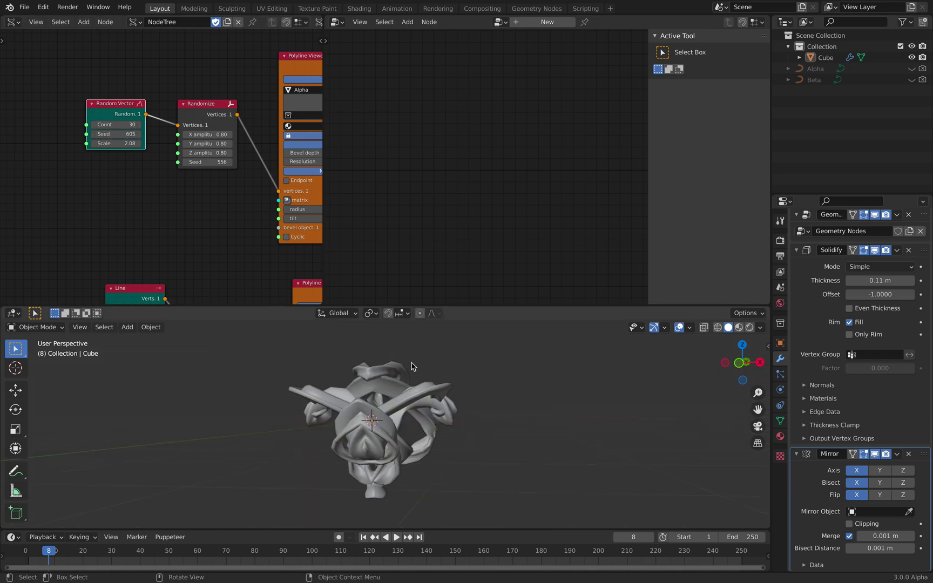
pyautogui.moveTo(123, 133); pyautogui.dragTo(162, 134)
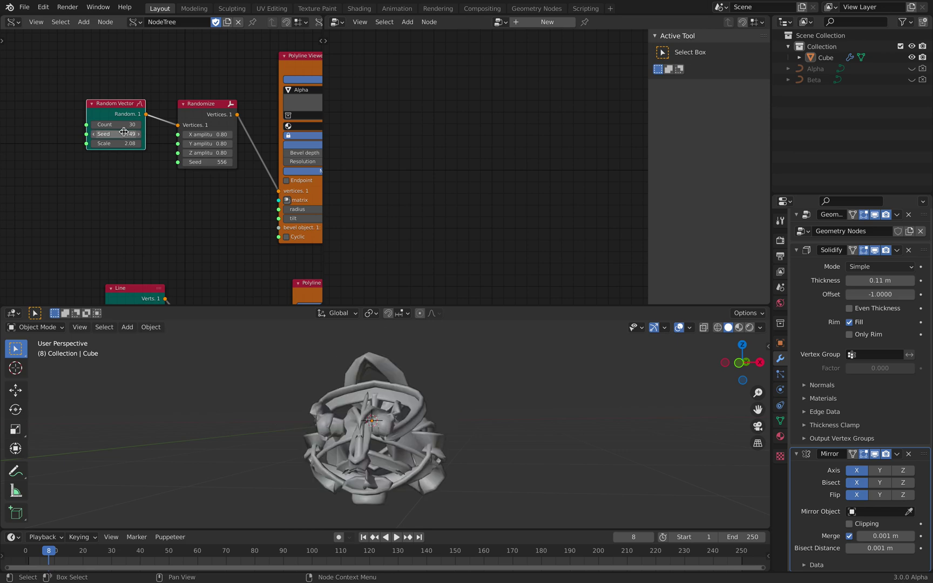
# Select the Cube, collapse its Solidify and Mirror modifiers and make the Geometry Nodes modifier active
pyautogui.scroll(-2, 214, 165)
pyautogui.moveTo(203, 161); pyautogui.dragTo(126, 139, button='middle')
pyautogui.scroll(-2, 175, 161)
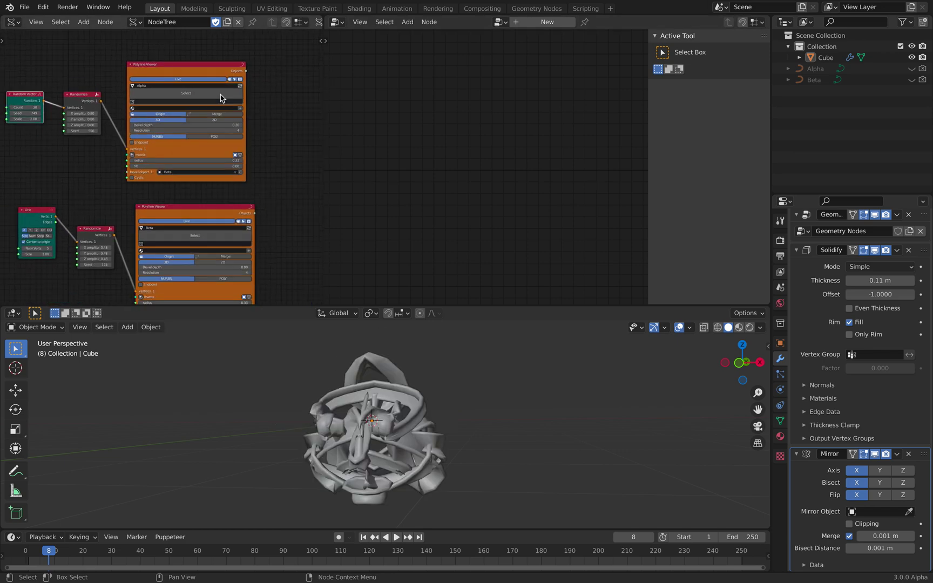
pyautogui.scroll(-1, 447, 89)
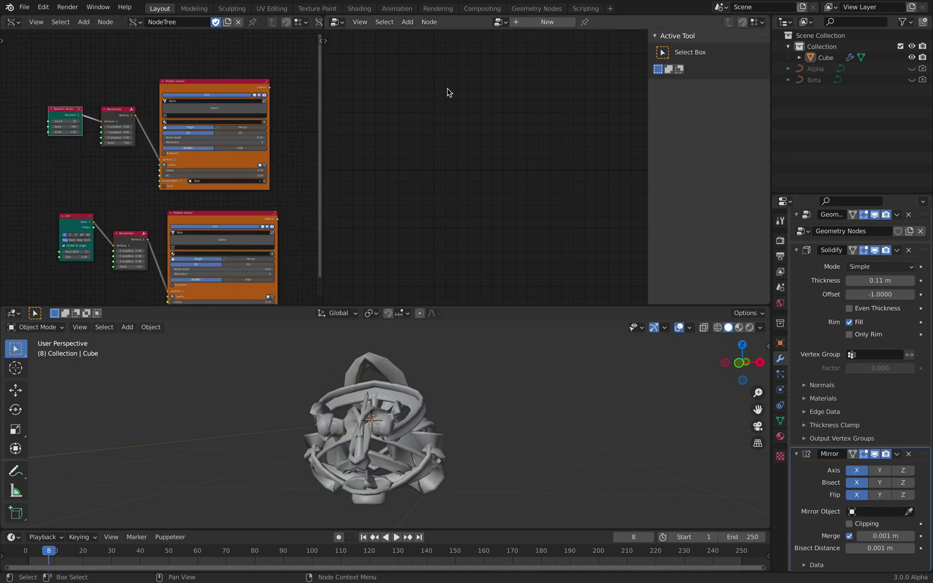
pyautogui.click(828, 57)
pyautogui.click(800, 253)
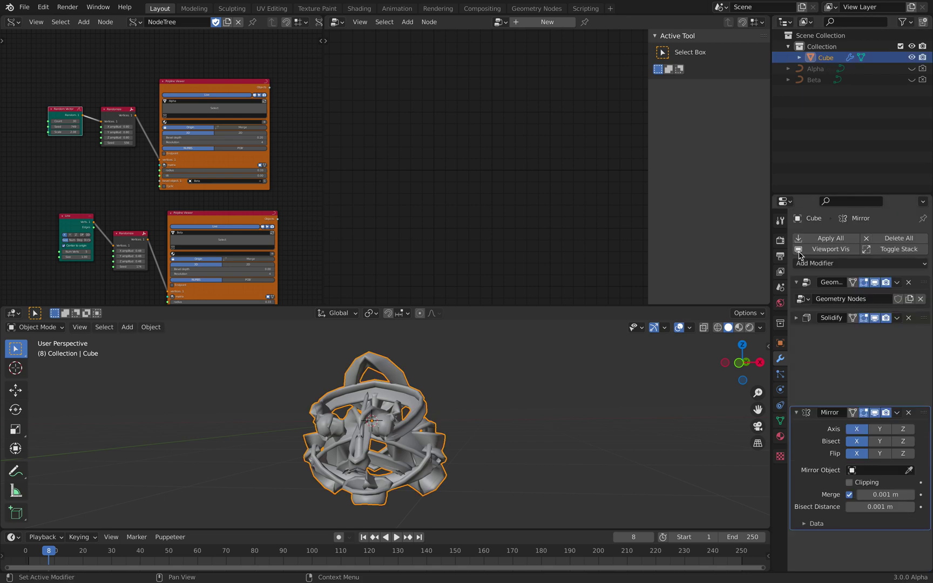
pyautogui.click(797, 333)
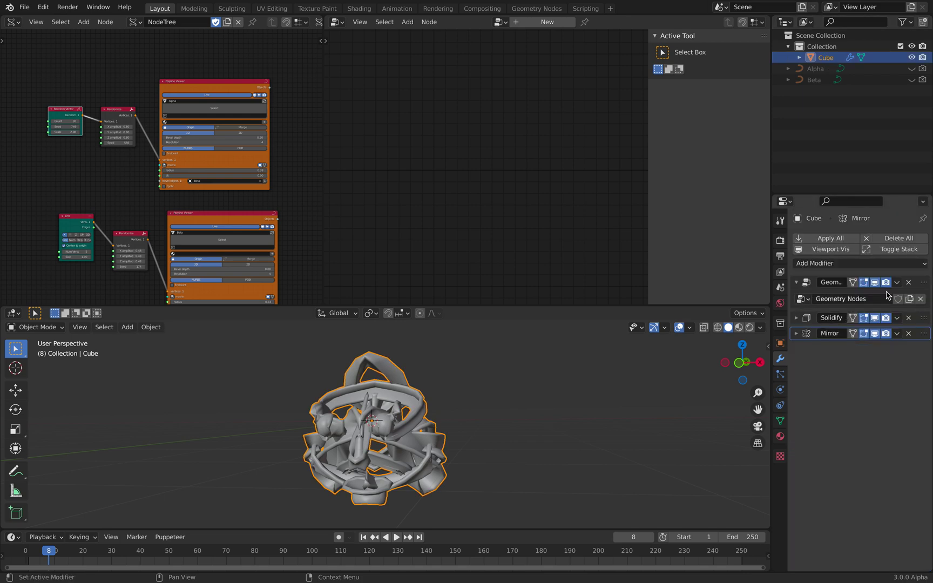
pyautogui.click(926, 287)
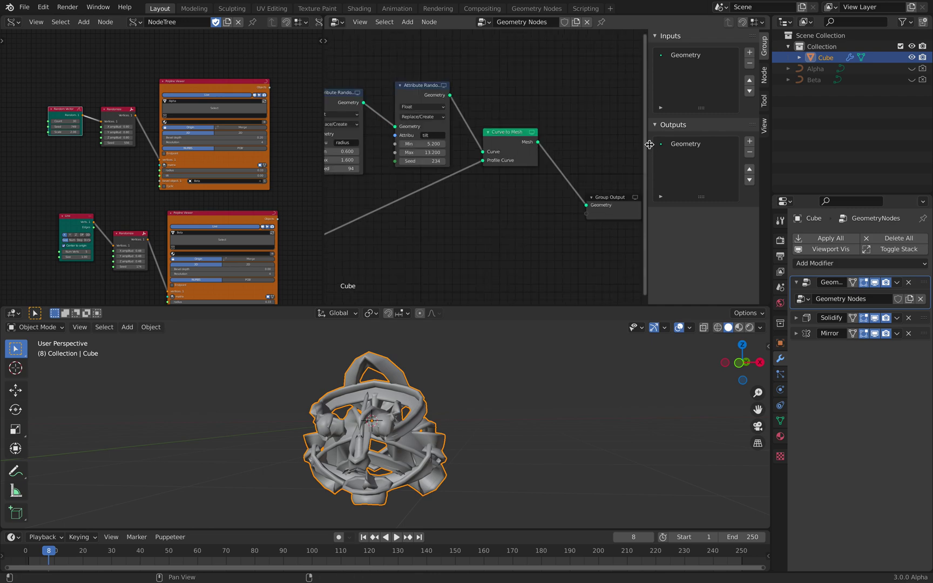
# Hide the node editor's sidebar and line up the Alpha Object Info and both Attribute Randomize nodes in a row
pyautogui.moveTo(650, 145); pyautogui.dragTo(827, 150)
pyautogui.moveTo(532, 102); pyautogui.dragTo(626, 106, button='middle')
pyautogui.scroll(1, 612, 105)
pyautogui.moveTo(581, 86); pyautogui.dragTo(556, 76)
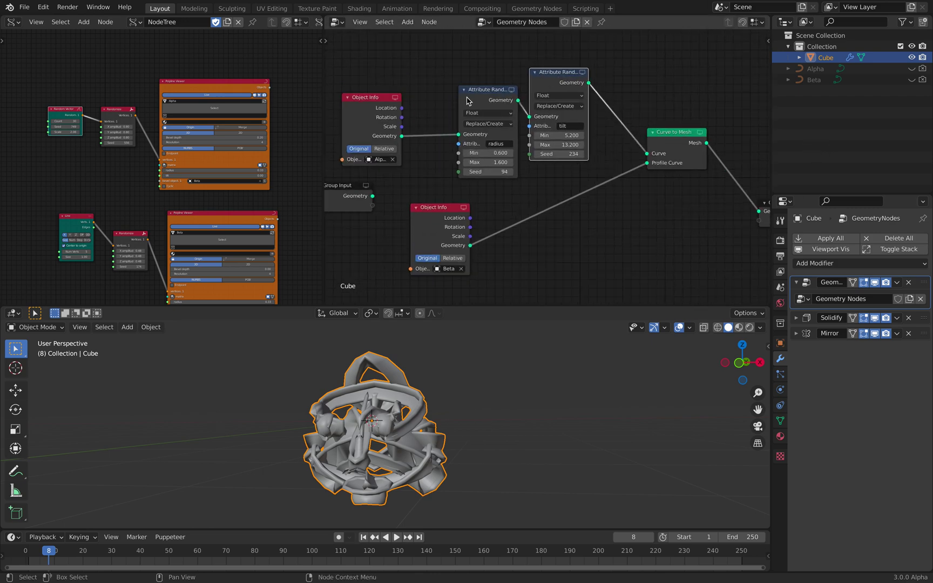
pyautogui.moveTo(467, 101); pyautogui.dragTo(459, 88)
pyautogui.moveTo(373, 98); pyautogui.dragTo(390, 83)
# Move the Curve to Mesh, Group Output and Beta Object Info nodes closer to the Attribute Randomize nodes
pyautogui.click(674, 140)
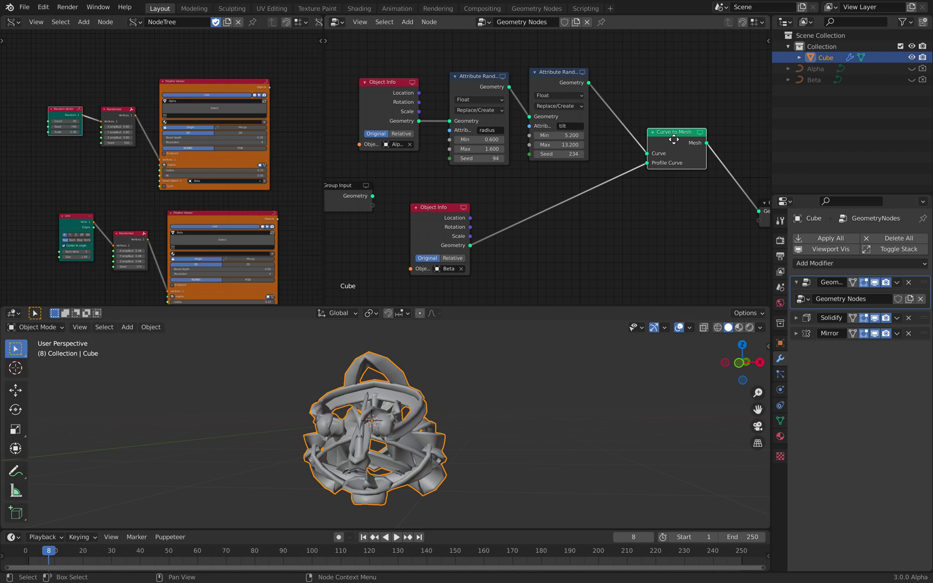
pyautogui.moveTo(674, 140); pyautogui.dragTo(643, 138)
pyautogui.moveTo(724, 183); pyautogui.dragTo(650, 175, button='middle')
pyautogui.moveTo(704, 198); pyautogui.dragTo(651, 137)
pyautogui.moveTo(479, 162); pyautogui.dragTo(535, 147, button='middle')
pyautogui.moveTo(410, 190); pyautogui.dragTo(522, 162)
# Move the unconnected Group Input node beneath the radius randomizing node and collapse it
pyautogui.moveTo(485, 162); pyautogui.dragTo(540, 177, button='middle')
pyautogui.moveTo(378, 180); pyautogui.dragTo(492, 178)
pyautogui.moveTo(471, 184); pyautogui.dragTo(435, 194, button='middle')
pyautogui.click(430, 184)
pyautogui.moveTo(446, 185); pyautogui.dragTo(421, 202)
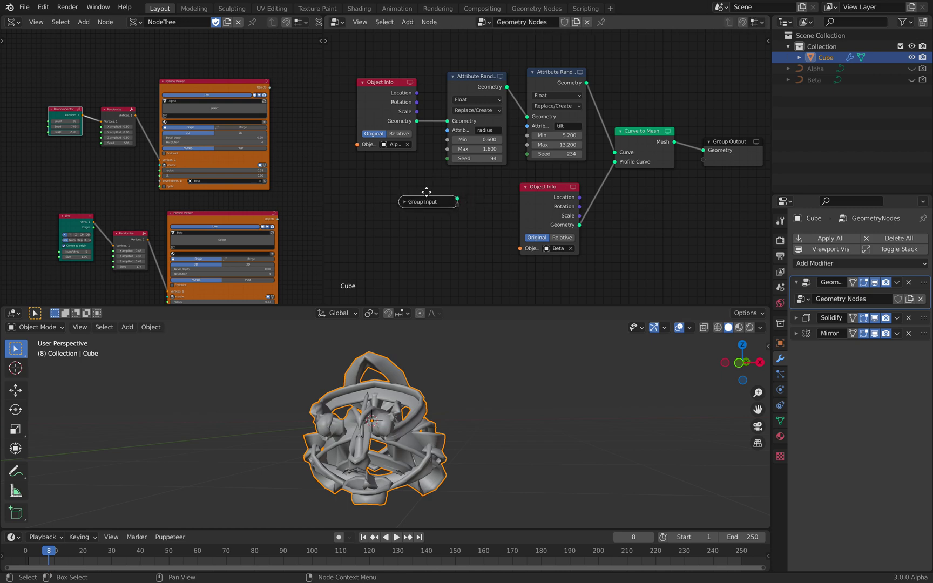
# Set the tilt Attribute Randomize to max 59.4 and seed 420, and the radius one to max 1.76 and seed 142
pyautogui.moveTo(427, 192); pyautogui.dragTo(409, 194, button='middle')
pyautogui.scroll(2, 517, 150)
pyautogui.moveTo(530, 154); pyautogui.dragTo(553, 154)
pyautogui.moveTo(457, 394)
pyautogui.mouseDown(button='middle')
pyautogui.moveTo(498, 393)
pyautogui.moveTo(464, 397)
pyautogui.mouseUp(button='middle')
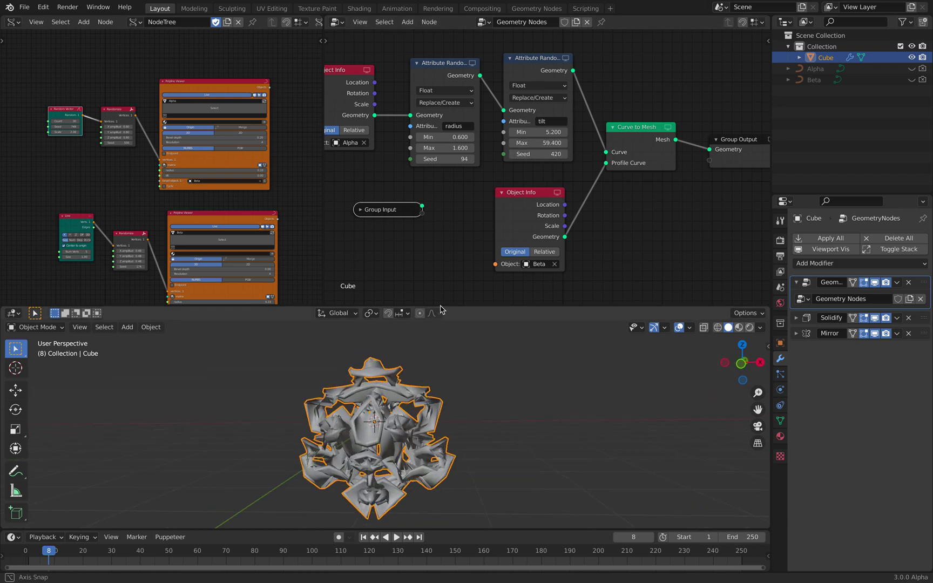
pyautogui.moveTo(445, 147); pyautogui.dragTo(470, 159)
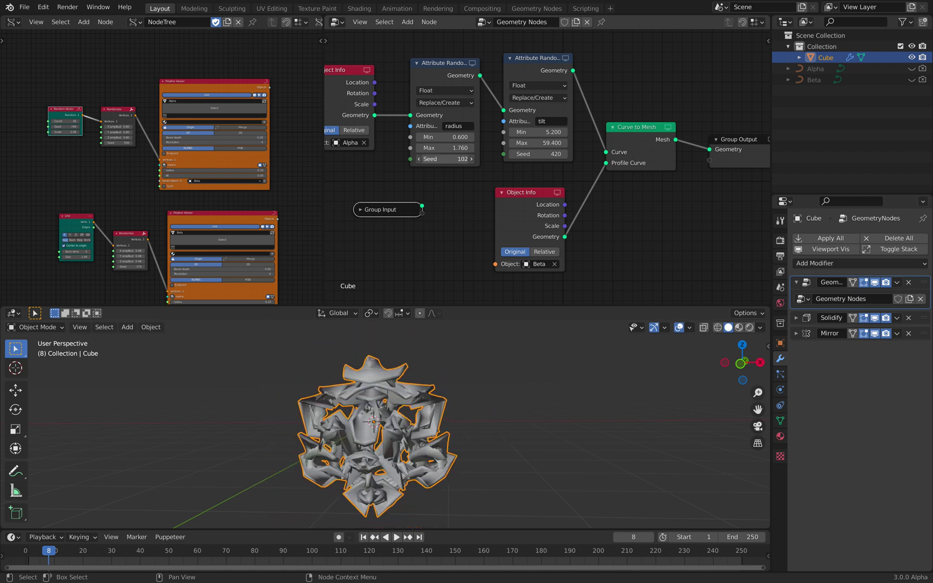
# Add a Float Random Num Gen node with seed 28 and low value 0.09, feeding the Alpha Polyline Viewer's radius
pyautogui.moveTo(92, 187); pyautogui.dragTo(235, 172, button='middle')
pyautogui.scroll(2, 234, 173)
pyautogui.hotkey('shift', 'a')
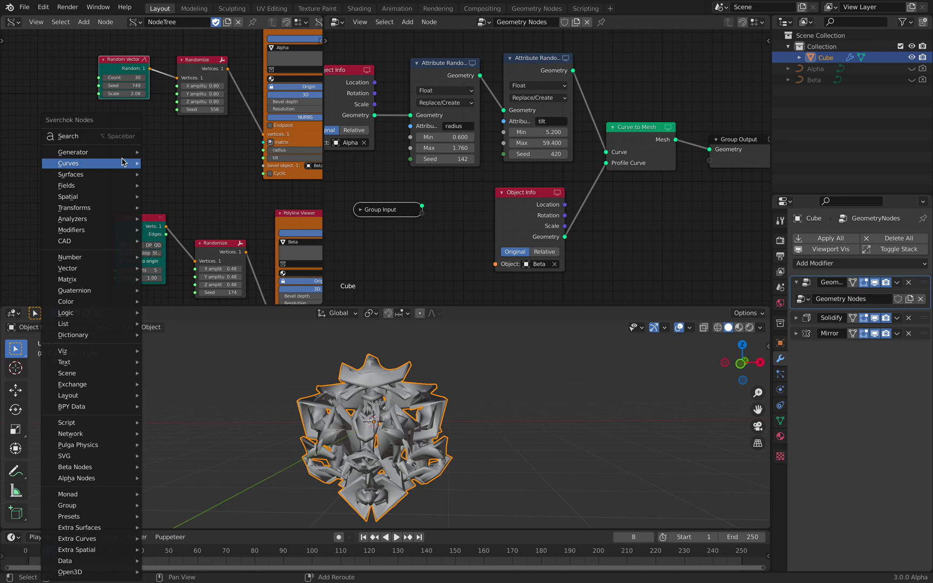
pyautogui.click(112, 135)
pyautogui.write('random n')
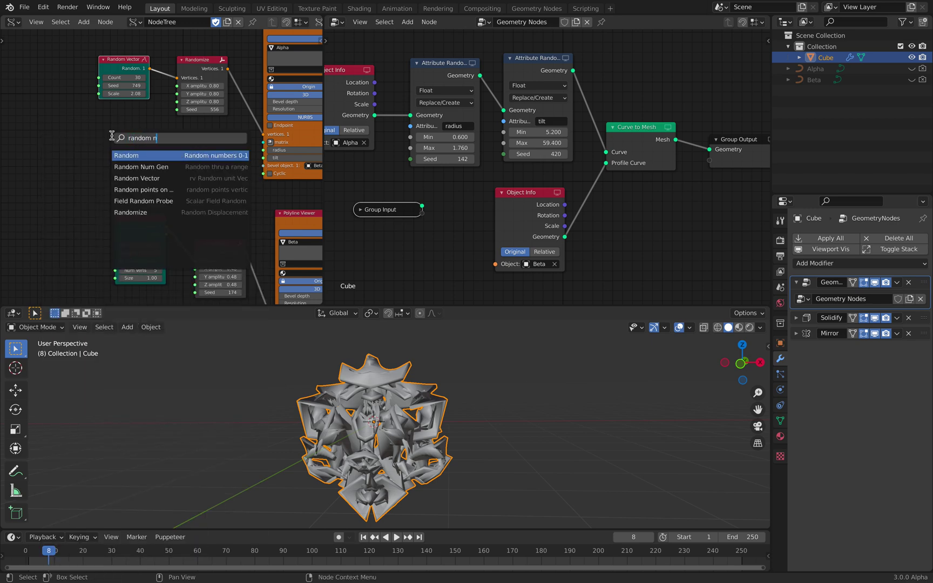
pyautogui.click(144, 167)
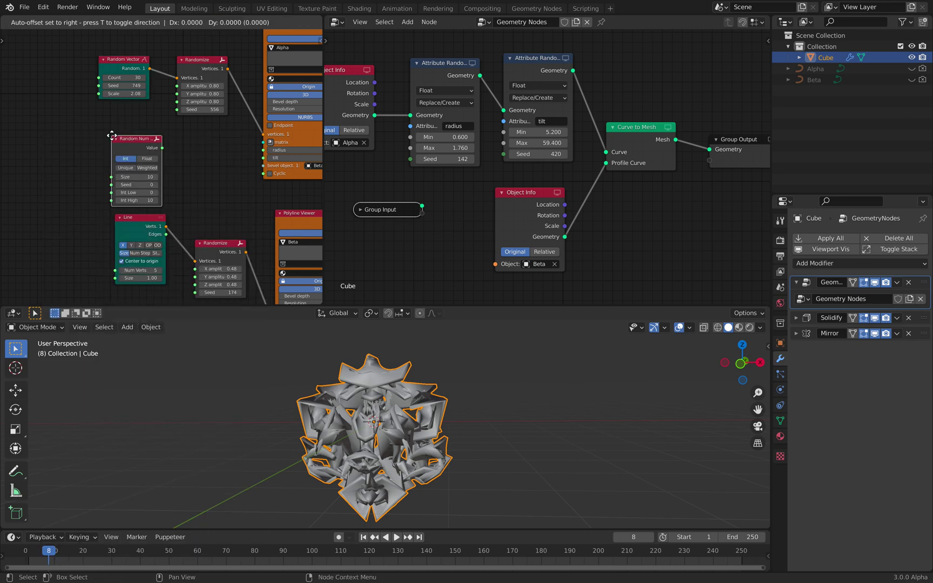
pyautogui.click(146, 164)
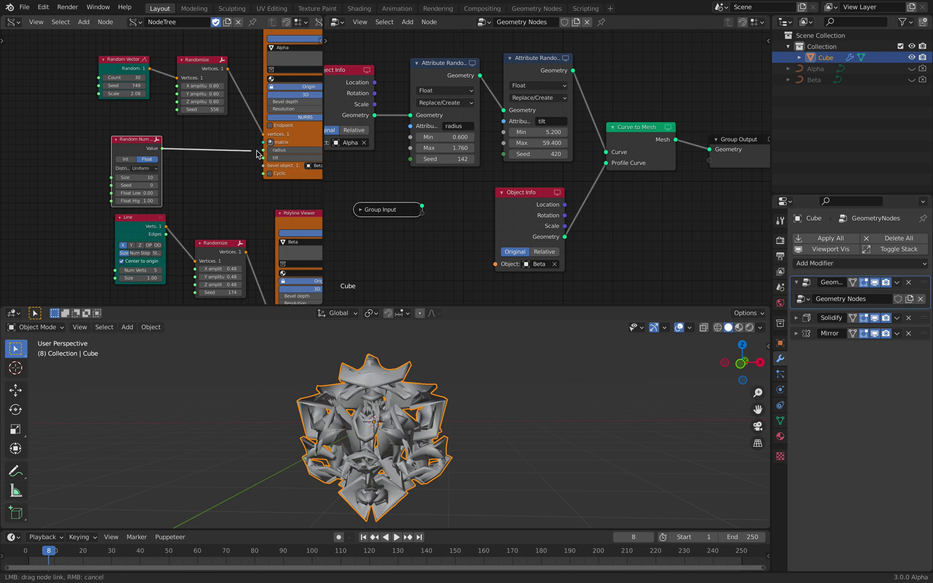
pyautogui.moveTo(265, 154); pyautogui.dragTo(263, 150)
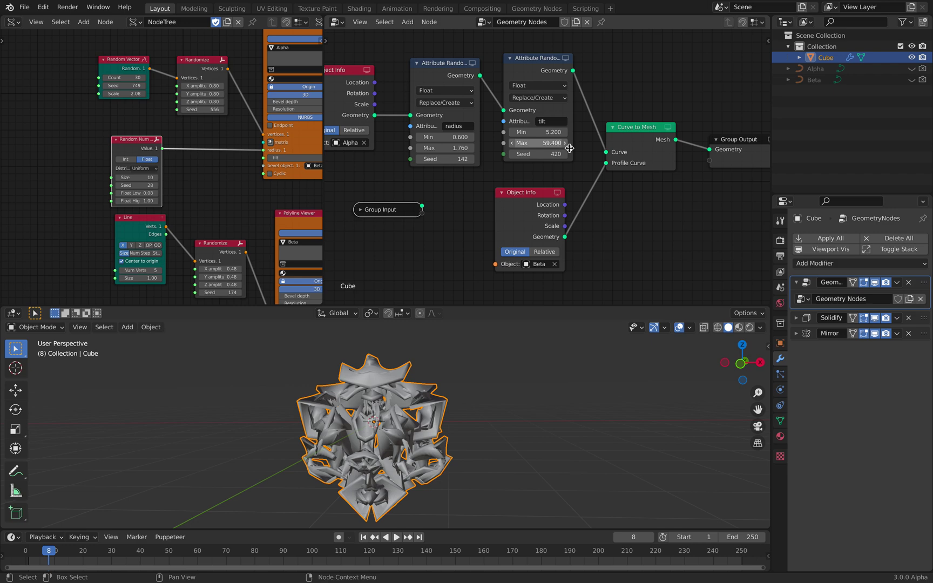
# Switch the radius Attribute Randomize node to the Add operation with min 0.98 and max 1.64
pyautogui.scroll(2, 558, 112)
pyautogui.click(529, 102)
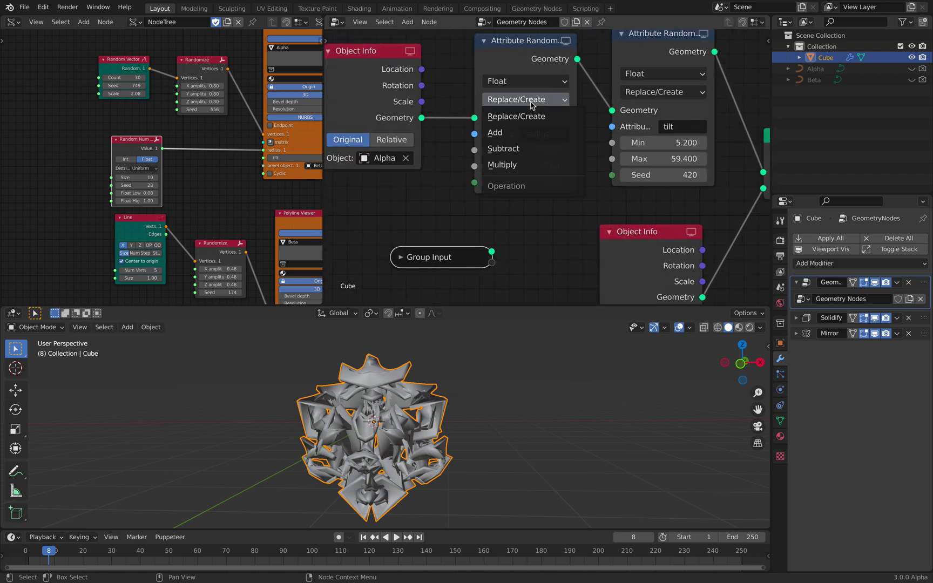
pyautogui.click(515, 131)
pyautogui.moveTo(539, 150)
pyautogui.mouseDown()
pyautogui.moveTo(562, 150)
pyautogui.moveTo(532, 152)
pyautogui.mouseUp()
pyautogui.moveTo(540, 166); pyautogui.dragTo(532, 166)
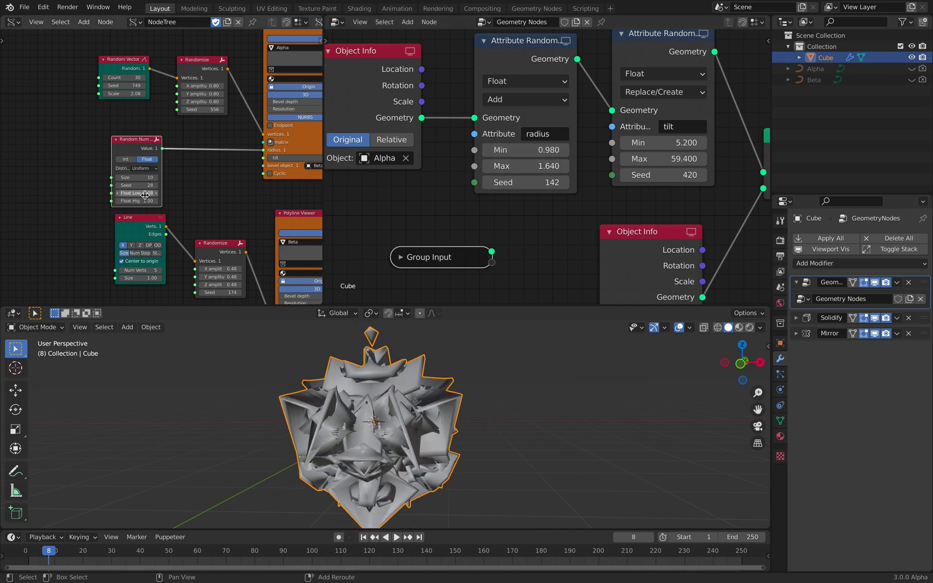
# Set Random Num Gen to seed 146, float low 0.20 and float high 1.95, and Random Vector to seed 835 and scale 9.22
pyautogui.moveTo(138, 201)
pyautogui.mouseDown()
pyautogui.moveTo(151, 201)
pyautogui.moveTo(138, 188)
pyautogui.moveTo(149, 186)
pyautogui.moveTo(138, 186)
pyautogui.mouseUp()
pyautogui.moveTo(123, 85); pyautogui.dragTo(149, 93)
pyautogui.scroll(-5, 425, 389)
pyautogui.moveTo(438, 384)
pyautogui.mouseDown(button='middle')
pyautogui.moveTo(475, 376)
pyautogui.moveTo(456, 378)
pyautogui.mouseUp(button='middle')
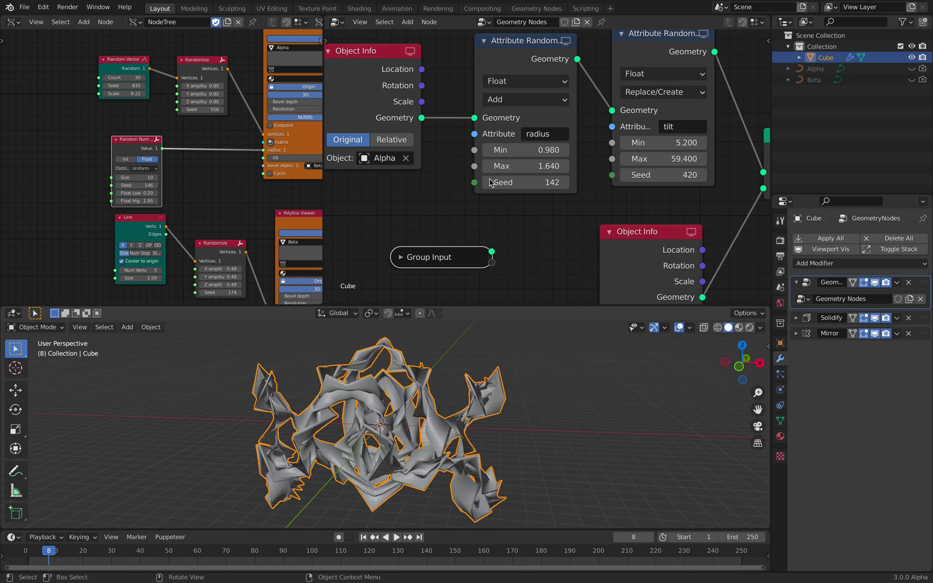
# Set the tilt Attribute Randomize node to max 20 and seed 518, and save the file
pyautogui.click(676, 156)
pyautogui.write('20')
pyautogui.press('Return')
pyautogui.moveTo(665, 175); pyautogui.dragTo(665, 177)
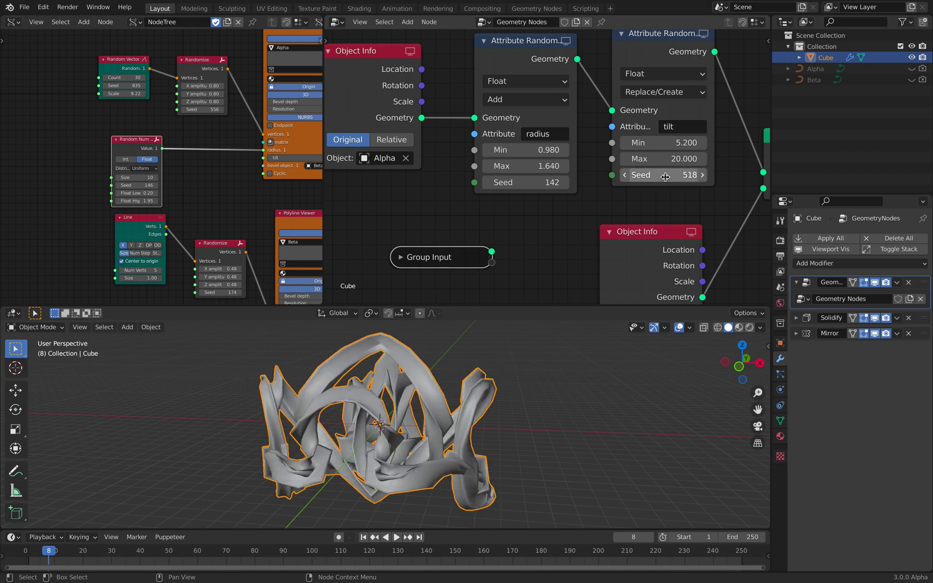
pyautogui.moveTo(198, 148); pyautogui.dragTo(118, 159, button='middle')
pyautogui.hotkey('ctrl', 's')
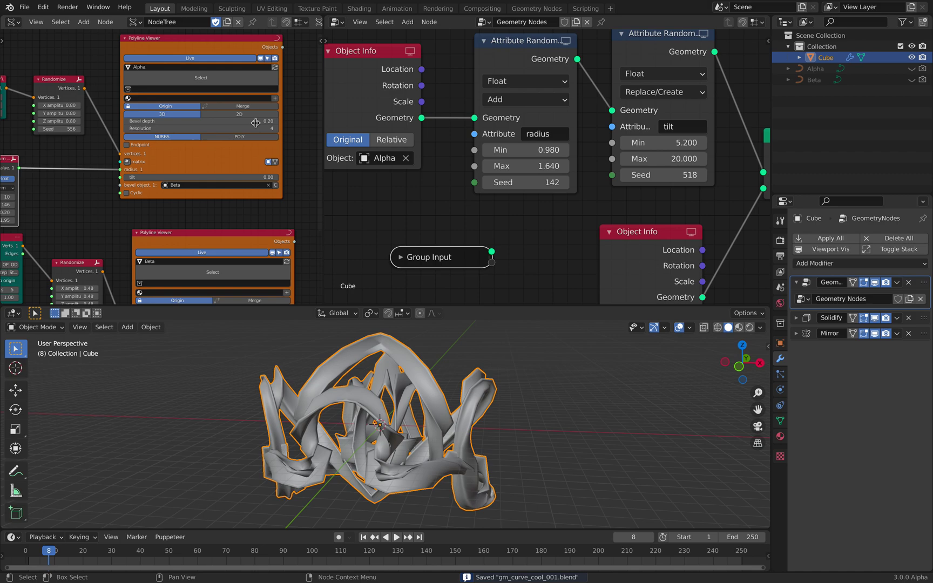
# Set the Alpha Polyline Viewer's bevel depth to 0 and its resolution to 3
pyautogui.doubleClick(254, 121)
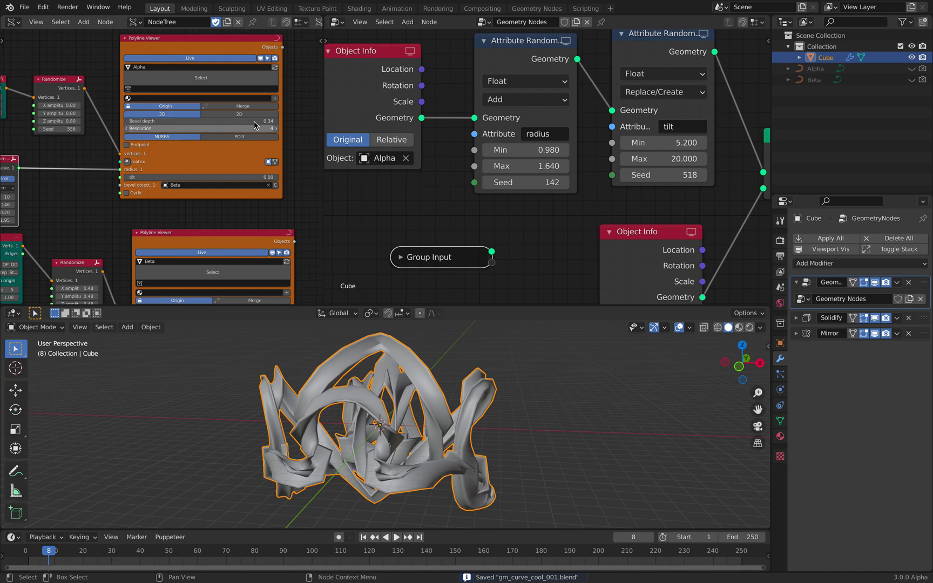
pyautogui.write('0')
pyautogui.press('Return')
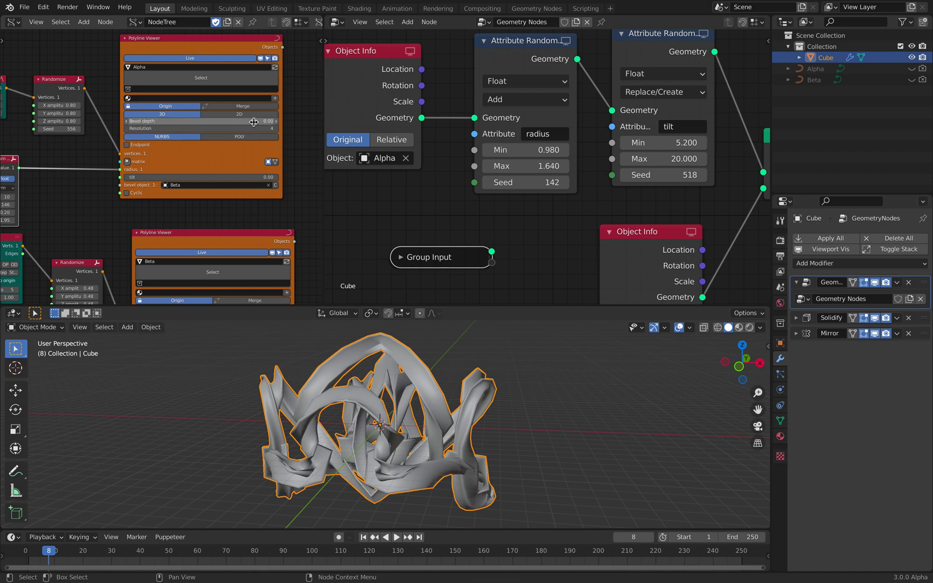
pyautogui.moveTo(251, 125); pyautogui.dragTo(211, 125, button='middle')
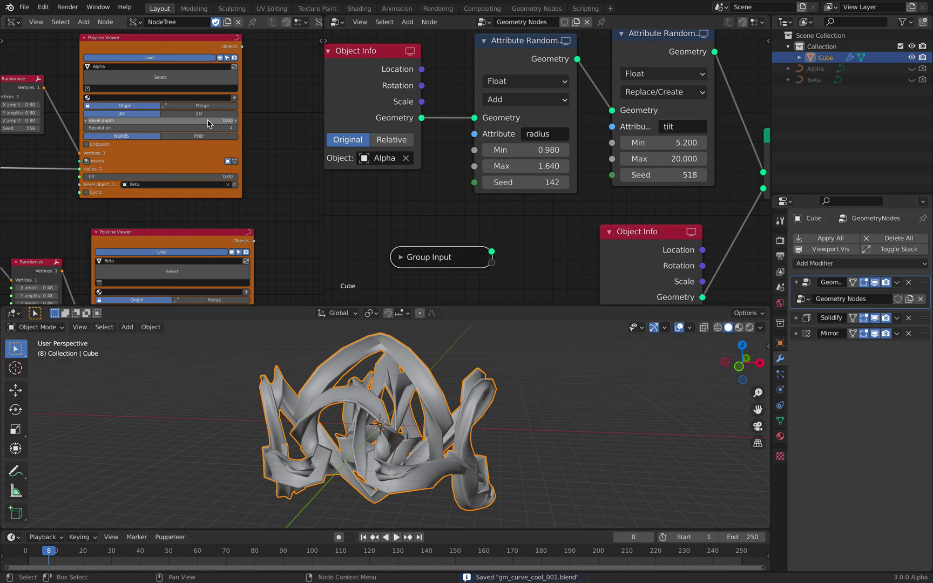
pyautogui.click(88, 129)
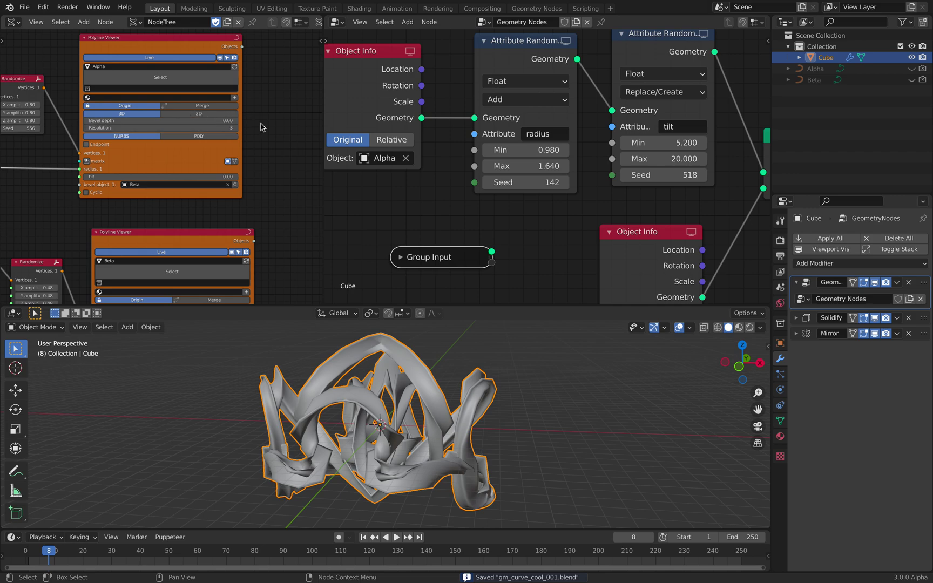
# Try lower Resolution Preview U values on the Alpha Polyline Viewer and return the setting to 5
pyautogui.click(322, 41)
pyautogui.scroll(-5, 264, 253)
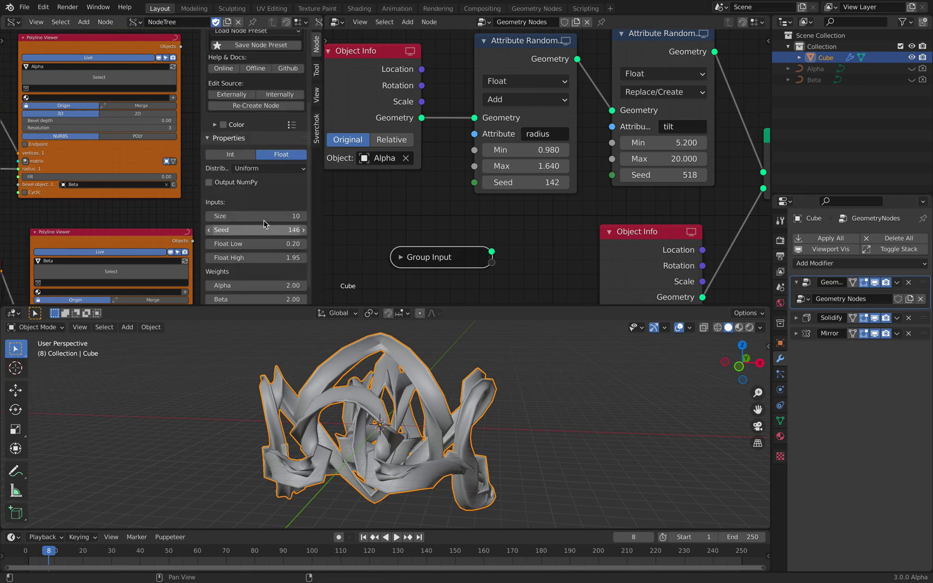
pyautogui.scroll(3, 250, 197)
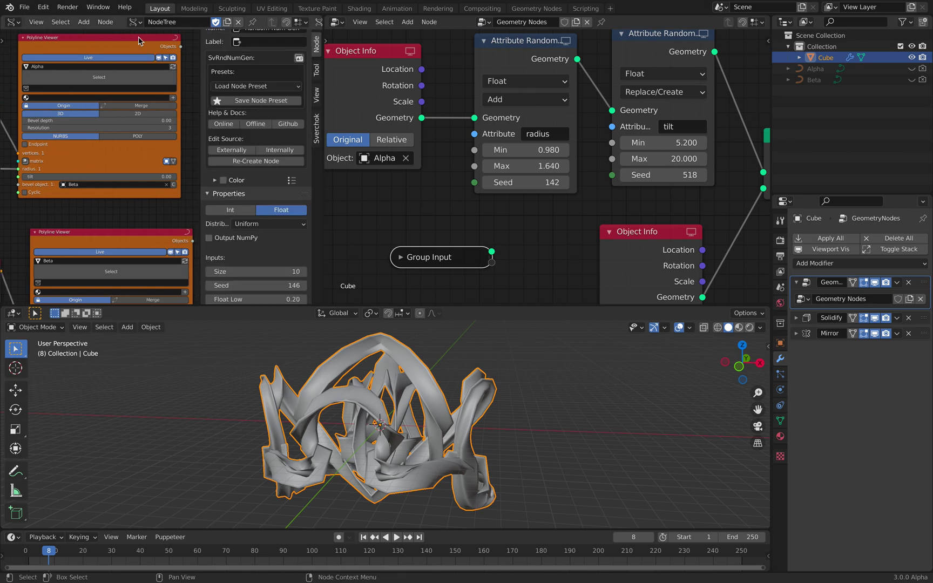
pyautogui.click(139, 41)
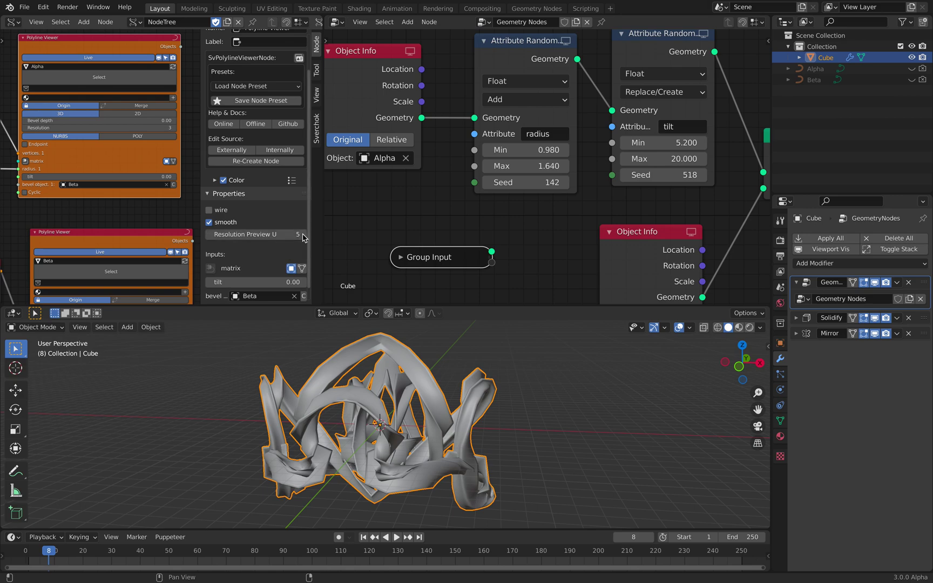
pyautogui.moveTo(300, 238); pyautogui.dragTo(254, 238)
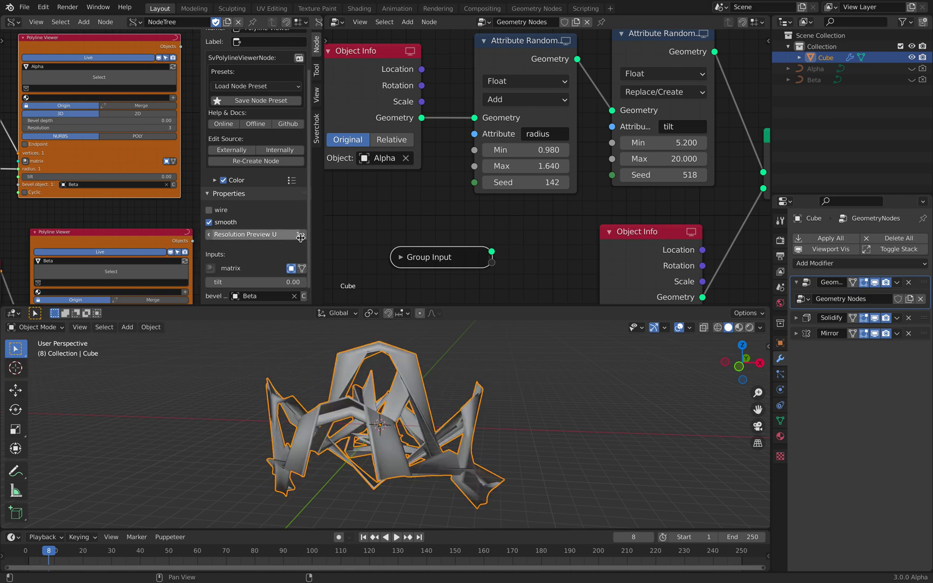
pyautogui.click(304, 236)
pyautogui.click(304, 236)
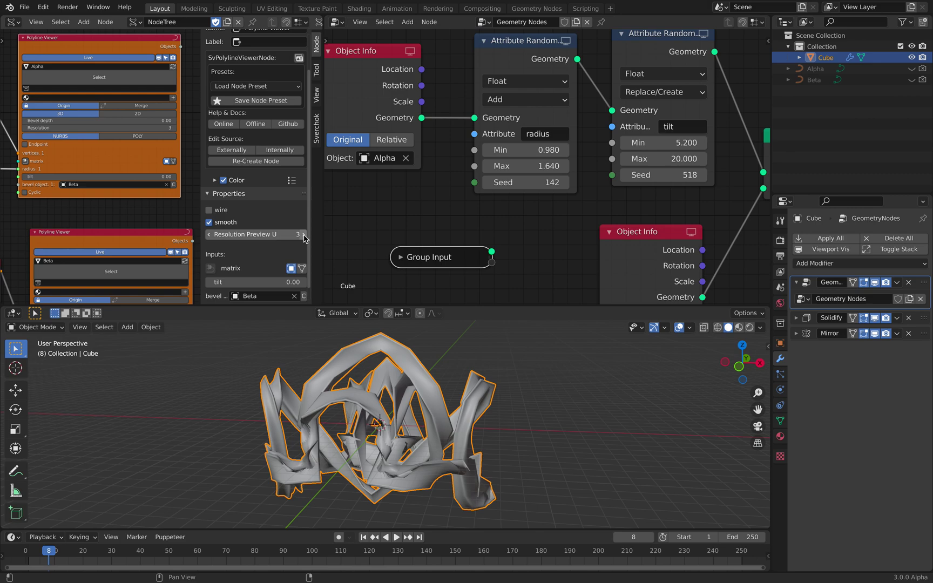
pyautogui.click(304, 236)
pyautogui.click(304, 236)
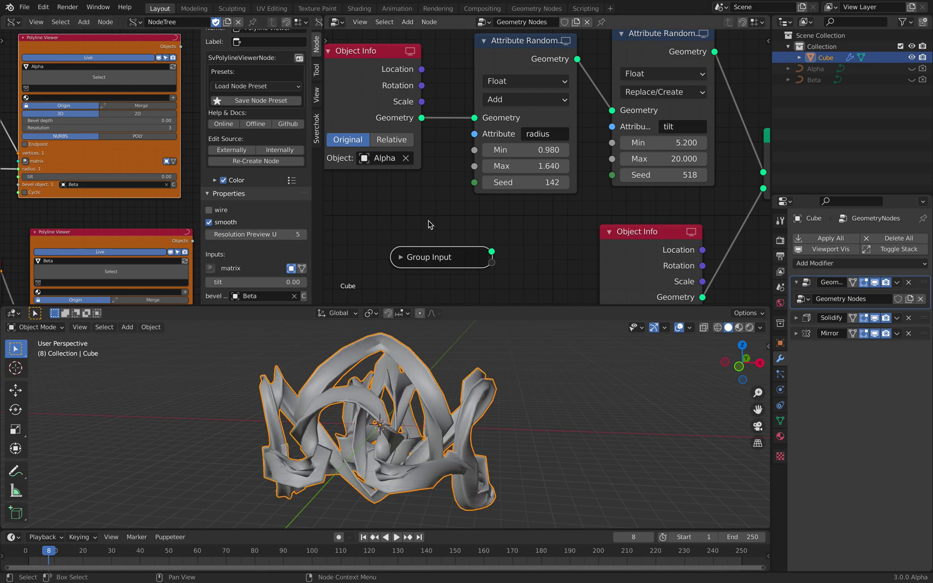
# Save the file and insert a Resample Curve node between the Alpha Object Info and radius Attribute Randomize nodes
pyautogui.moveTo(431, 223); pyautogui.dragTo(506, 229, button='middle')
pyautogui.hotkey('ctrl', 's')
pyautogui.scroll(-4, 497, 146)
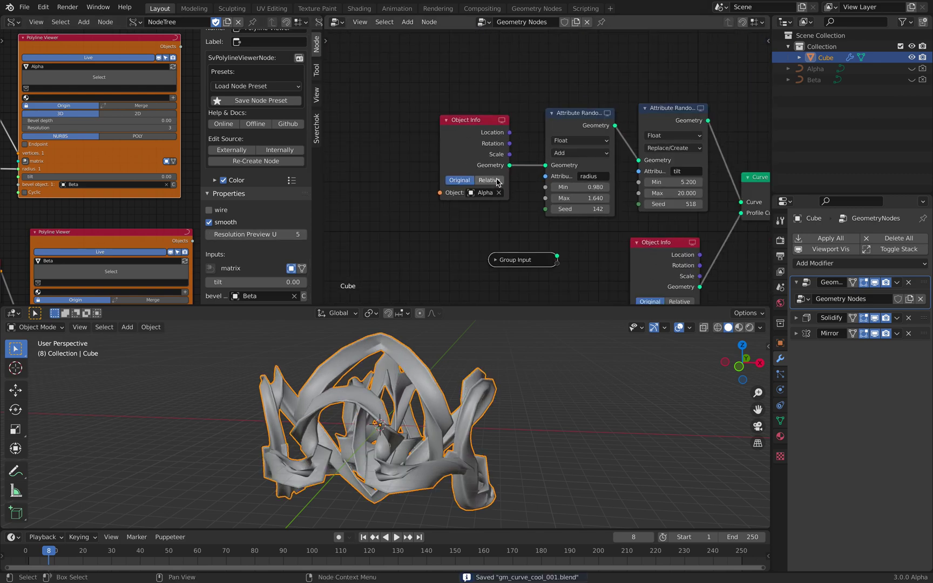
pyautogui.moveTo(491, 133); pyautogui.dragTo(478, 129, button='middle')
pyautogui.moveTo(436, 98)
pyautogui.mouseDown()
pyautogui.moveTo(372, 82)
pyautogui.moveTo(444, 84)
pyautogui.mouseUp()
pyautogui.hotkey('shift', 'a')
pyautogui.write('res')
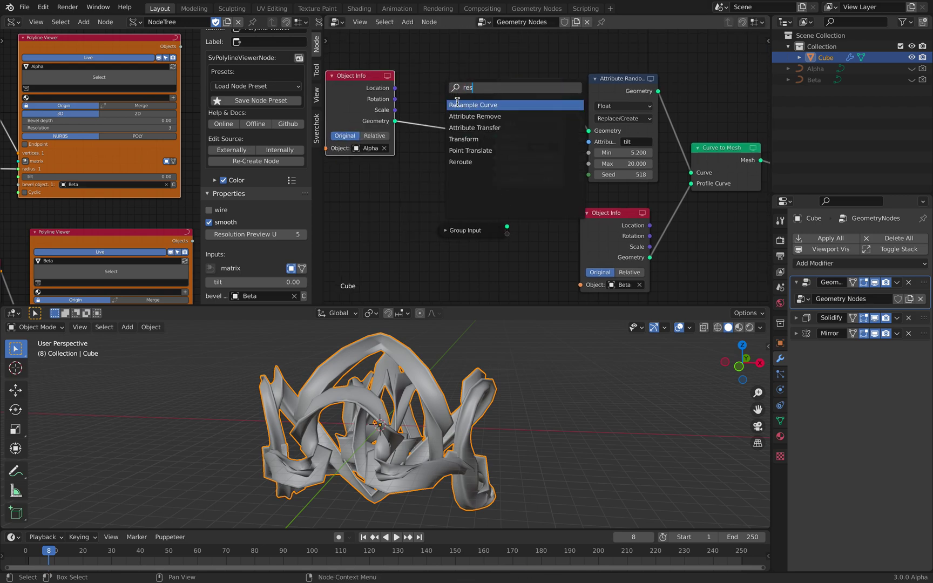
pyautogui.click(453, 104)
pyautogui.click(432, 102)
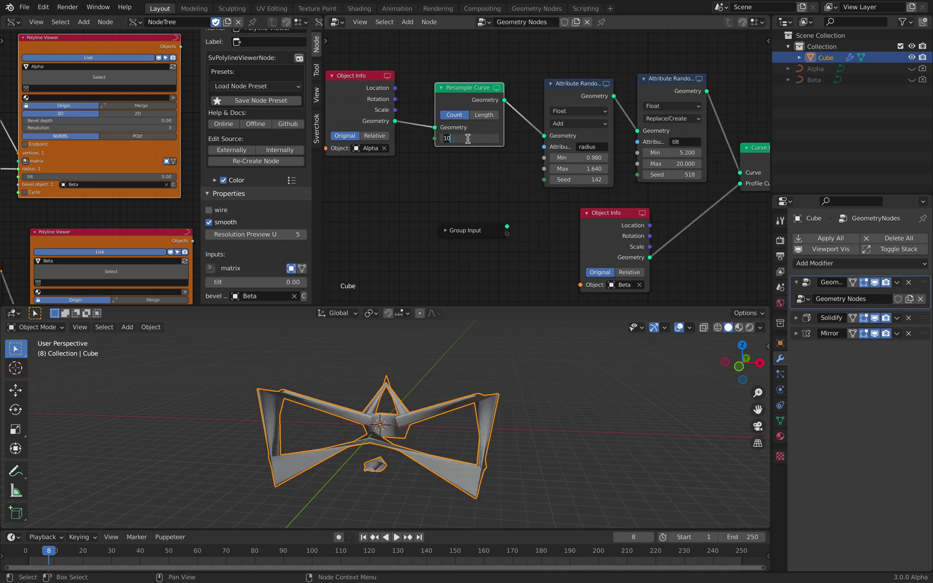
# Try counts of 20 and 60 on the Alpha branch's Resample Curve node and settle on 100
pyautogui.click(468, 142)
pyautogui.write('20')
pyautogui.press('Return')
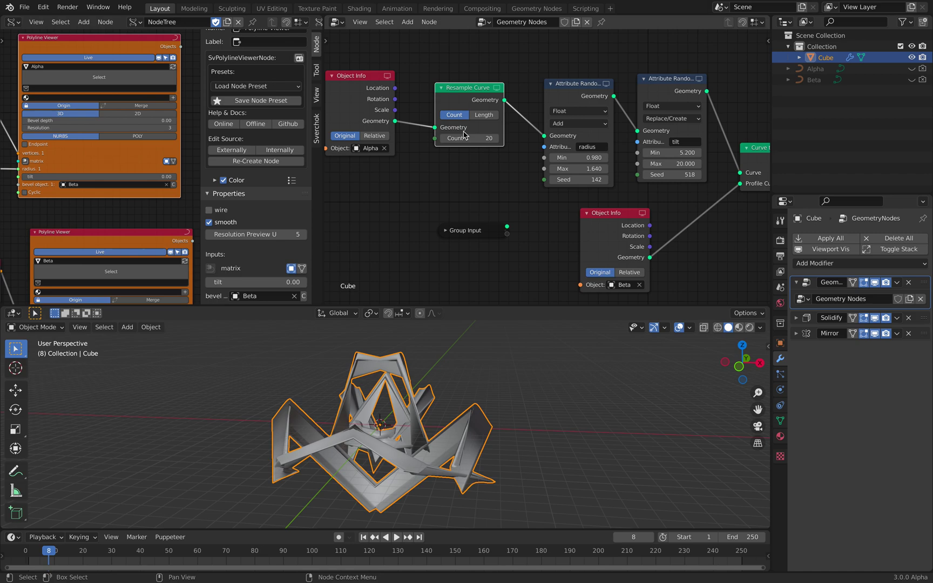
pyautogui.press('Return')
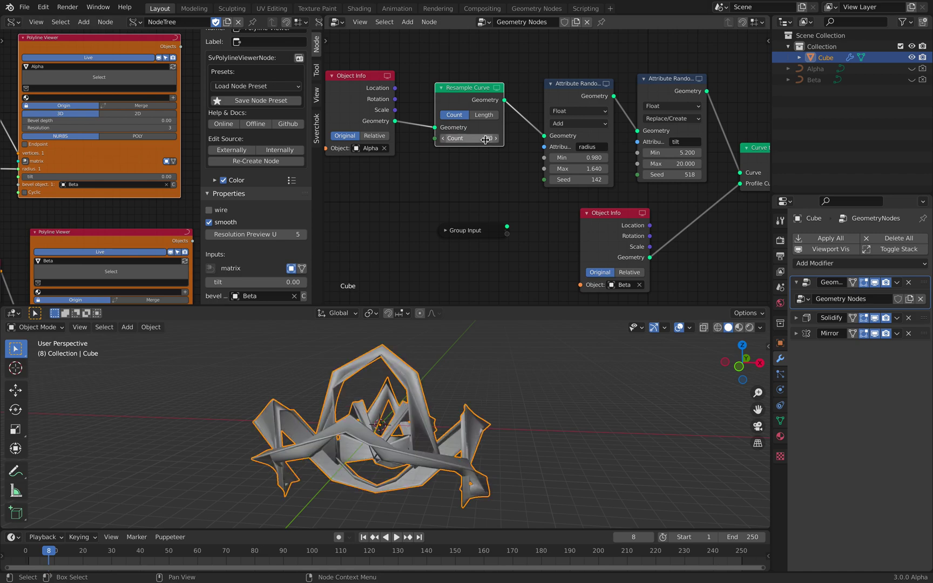
pyautogui.press('Return')
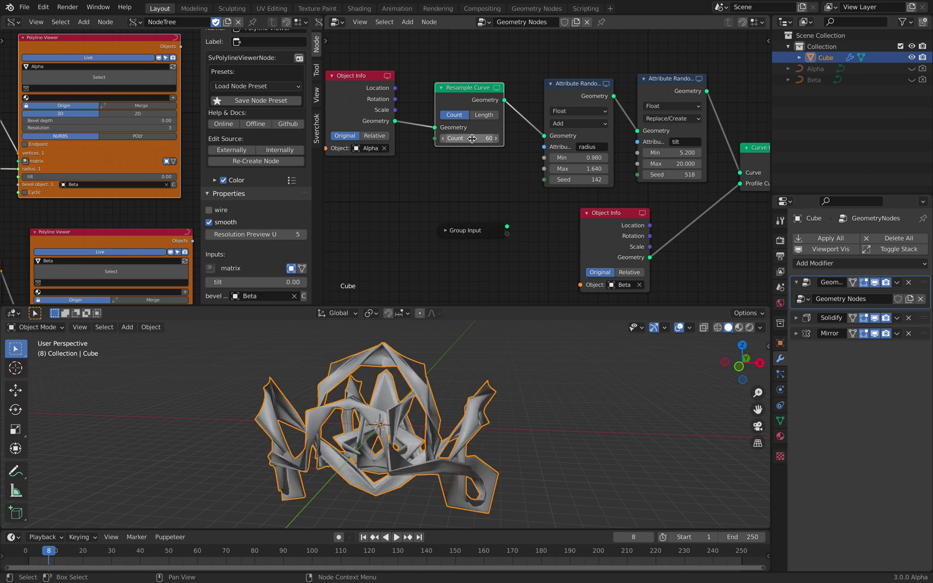
pyautogui.write('0')
pyautogui.press('Return')
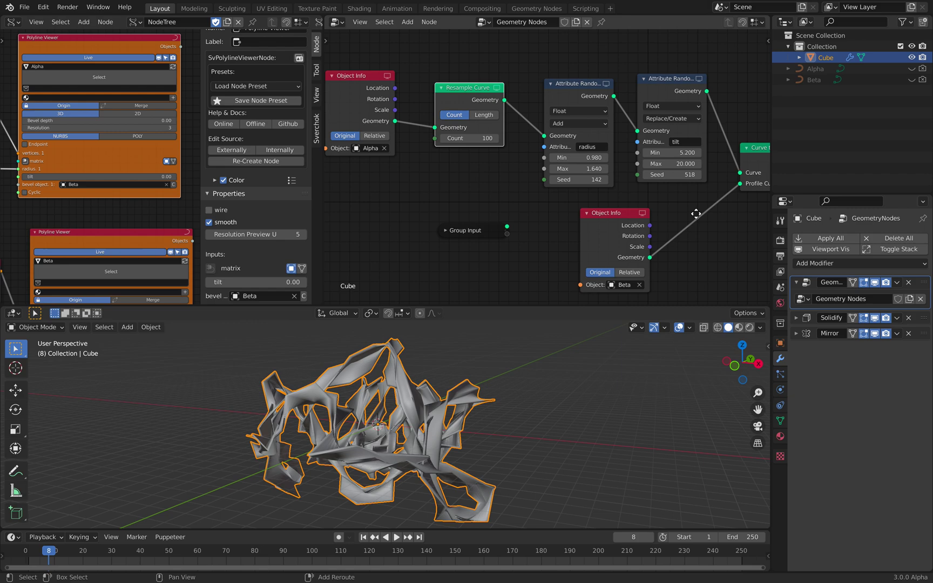
# Duplicate Resample Curve onto the link from the Beta Object Info to the profile curve input, set its count to 20, and save
pyautogui.hotkey('shift', 'd')
pyautogui.click(698, 218)
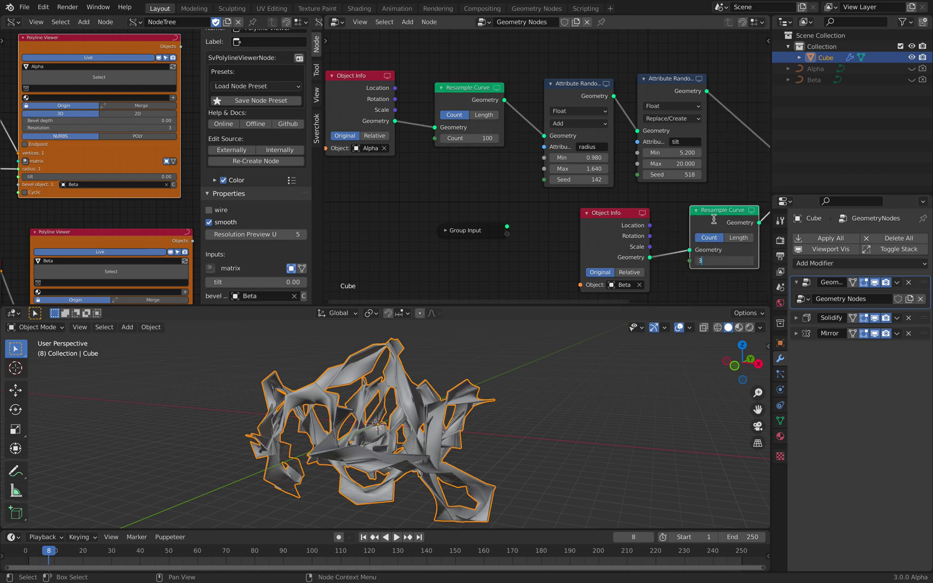
pyautogui.press('Return')
pyautogui.moveTo(578, 170); pyautogui.dragTo(480, 153, button='middle')
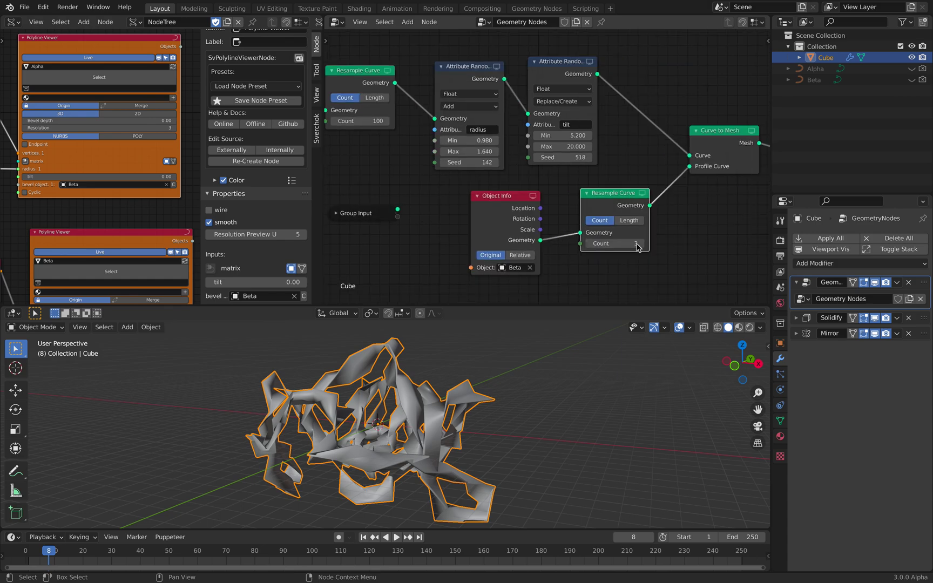
pyautogui.write('0')
pyautogui.press('Return')
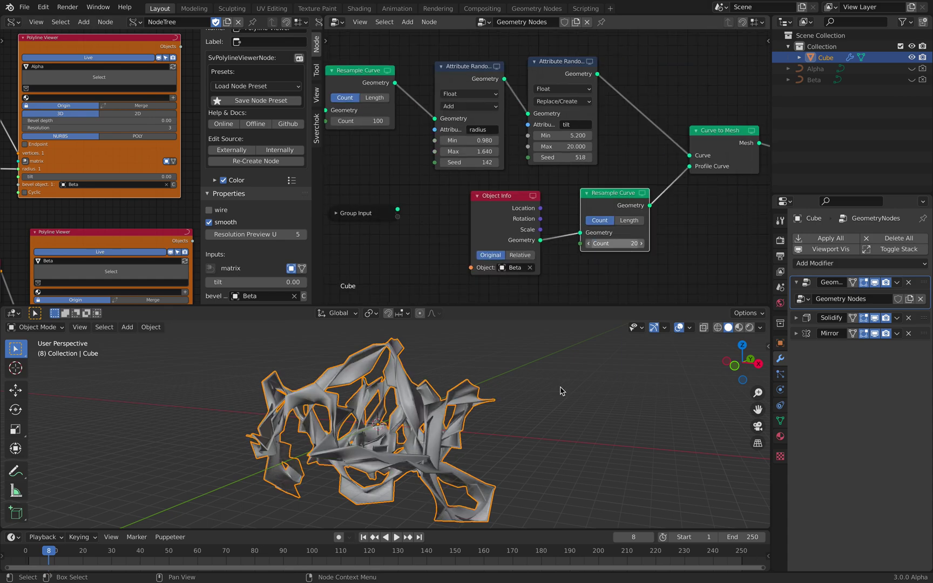
pyautogui.moveTo(562, 390)
pyautogui.mouseDown(button='middle')
pyautogui.moveTo(594, 383)
pyautogui.moveTo(579, 339)
pyautogui.moveTo(581, 523)
pyautogui.moveTo(575, 377)
pyautogui.mouseUp(button='middle')
pyautogui.hotkey('ctrl', 's')
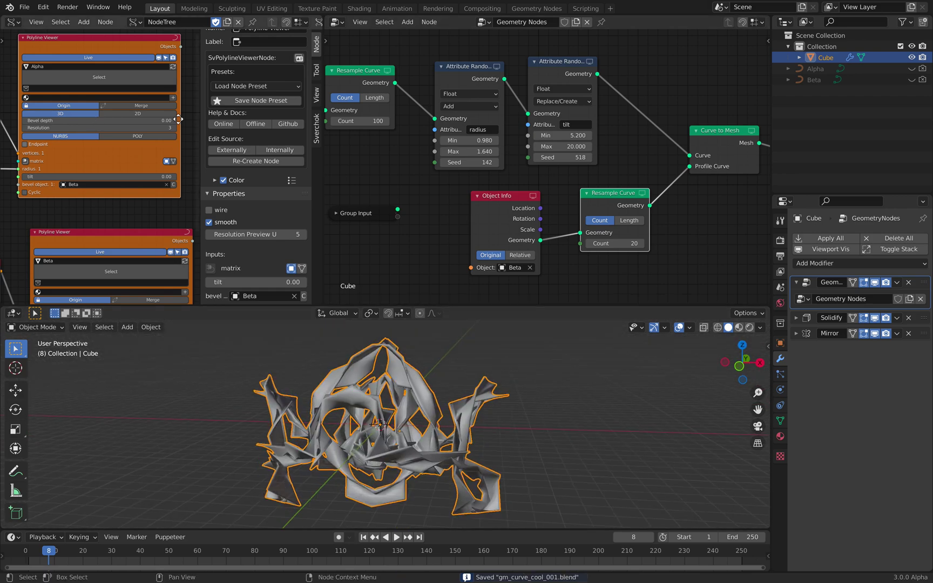
# Hide the Sverchok node sidebar and frame both node trees to examine the complete setups alongside the mirrored mesh
pyautogui.moveTo(179, 119); pyautogui.dragTo(39, 119, button='middle')
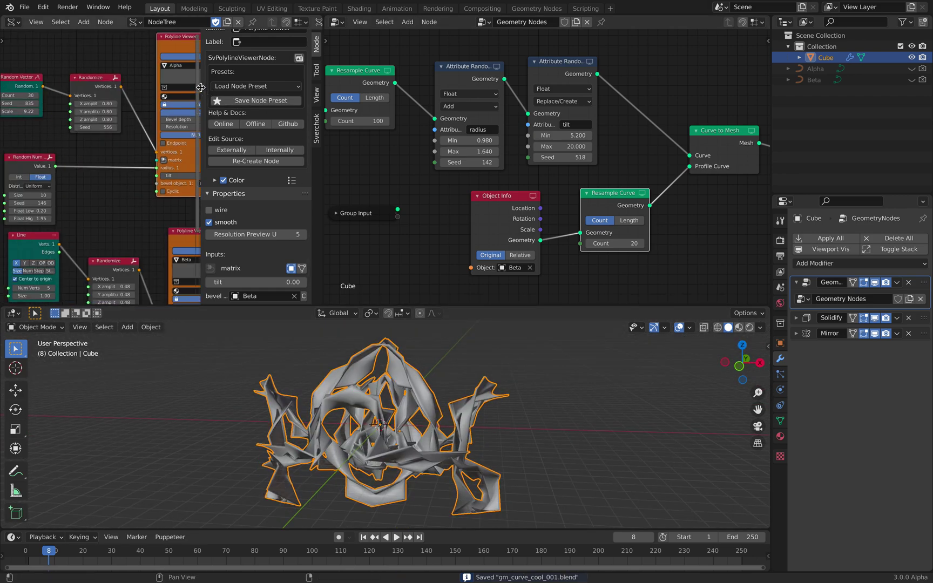
pyautogui.moveTo(201, 88); pyautogui.dragTo(302, 89)
pyautogui.scroll(-3, 171, 104)
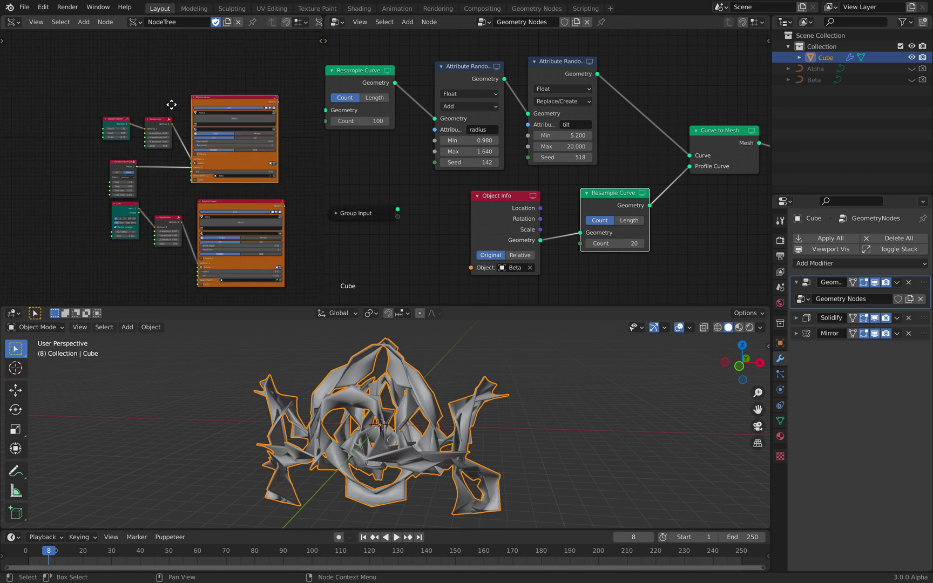
pyautogui.press('Home')
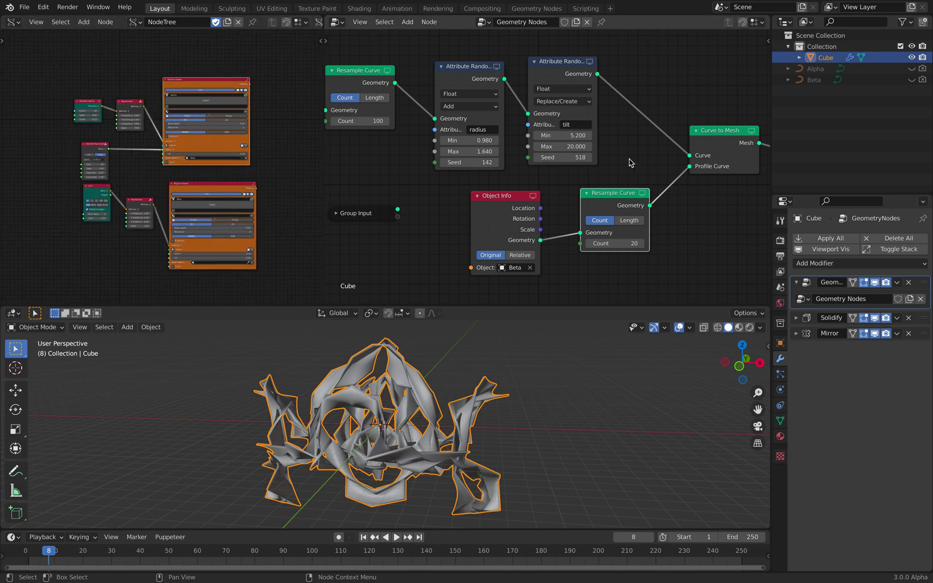
pyautogui.press('Home')
pyautogui.moveTo(622, 166); pyautogui.dragTo(620, 164, button='middle')
pyautogui.moveTo(518, 183); pyautogui.dragTo(518, 190, button='middle')
pyautogui.moveTo(534, 40); pyautogui.dragTo(537, 39, button='middle')
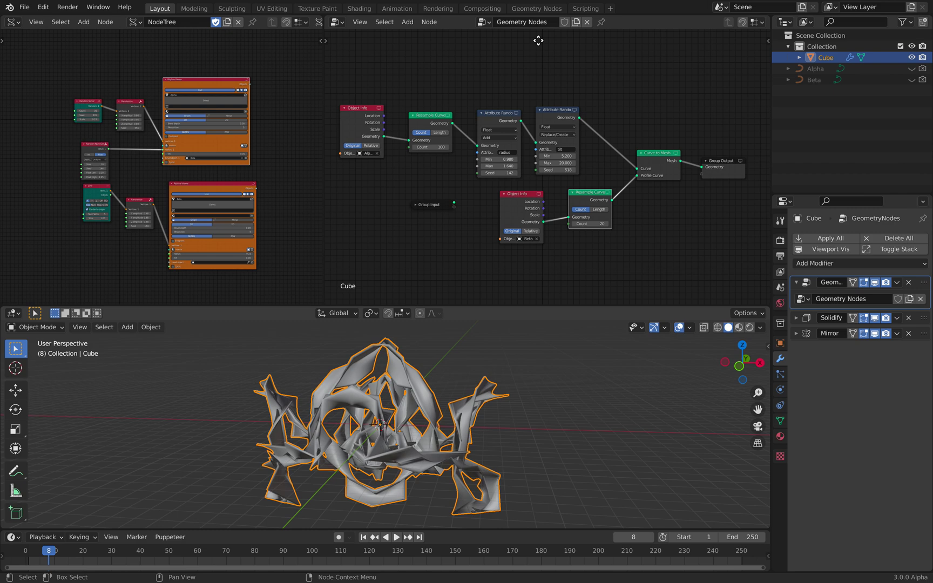
pyautogui.moveTo(479, 40); pyautogui.dragTo(514, 39, button='middle')
pyautogui.moveTo(7, 73); pyautogui.dragTo(19, 71, button='middle')
pyautogui.scroll(3, 547, 166)
pyautogui.moveTo(80, 91); pyautogui.dragTo(90, 90, button='middle')
pyautogui.scroll(1, 107, 104)
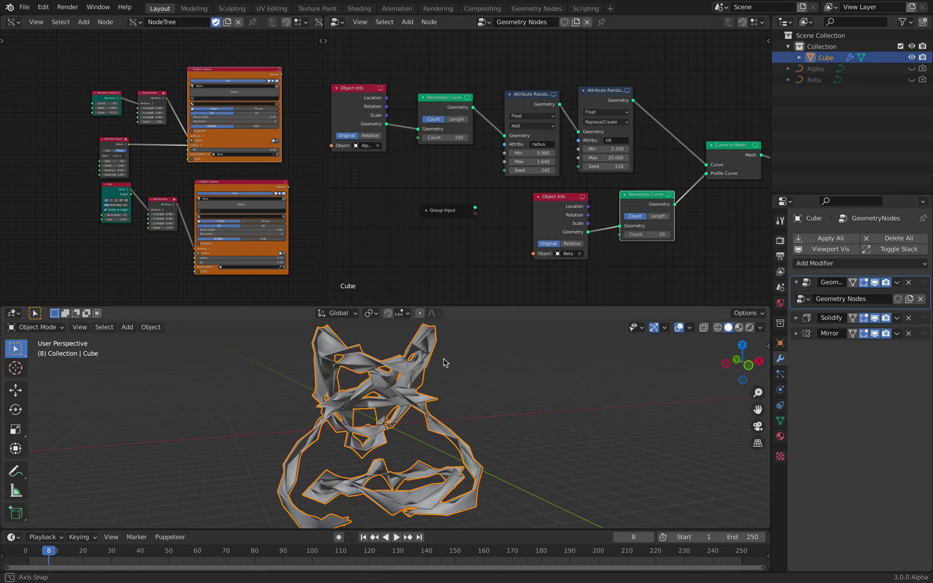
pyautogui.scroll(1, 479, 123)
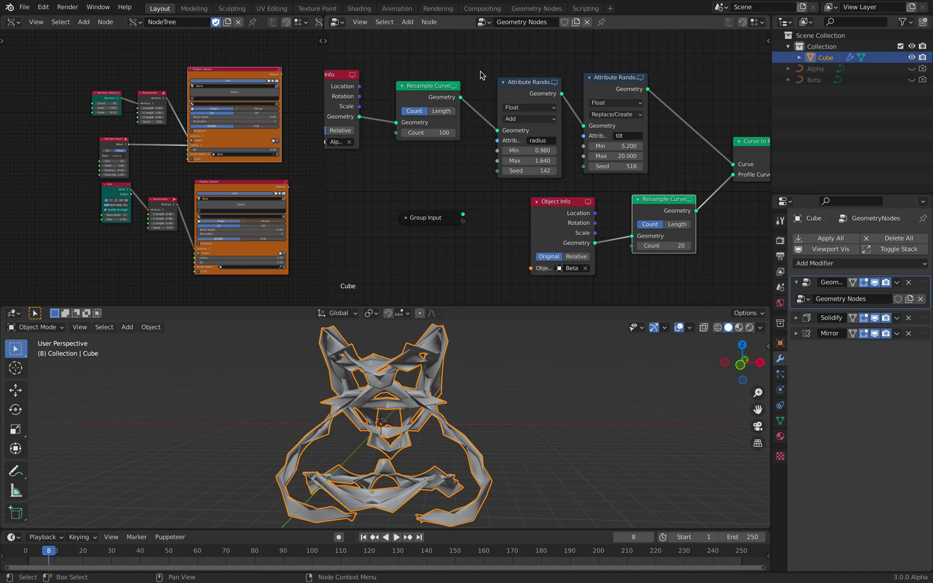
# Reposition the Curve to Mesh and Group Output nodes so they sit farther apart
pyautogui.moveTo(466, 85); pyautogui.dragTo(278, 91, button='middle')
pyautogui.moveTo(516, 146); pyautogui.dragTo(437, 147, button='middle')
pyautogui.scroll(5, 498, 158)
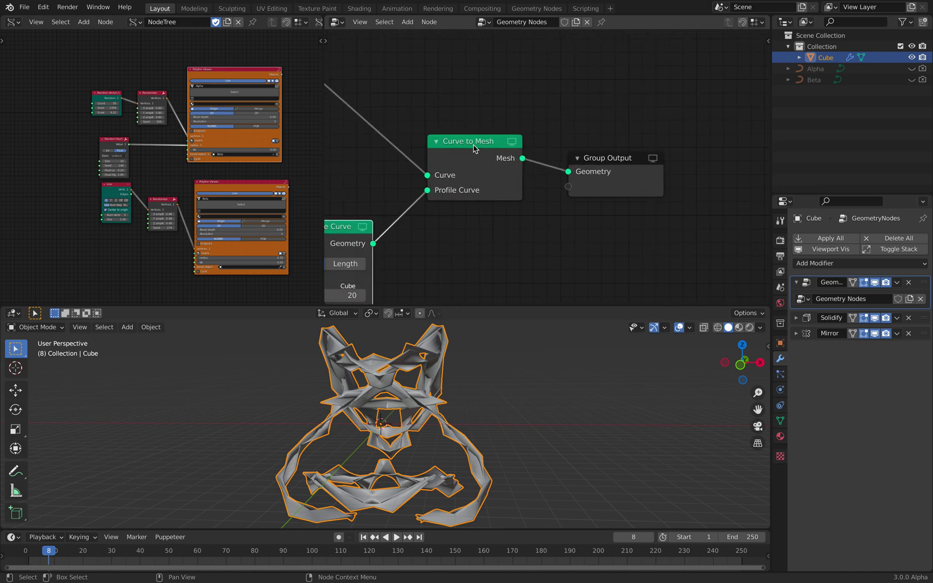
pyautogui.moveTo(473, 145); pyautogui.dragTo(477, 129)
pyautogui.moveTo(619, 163); pyautogui.dragTo(674, 173)
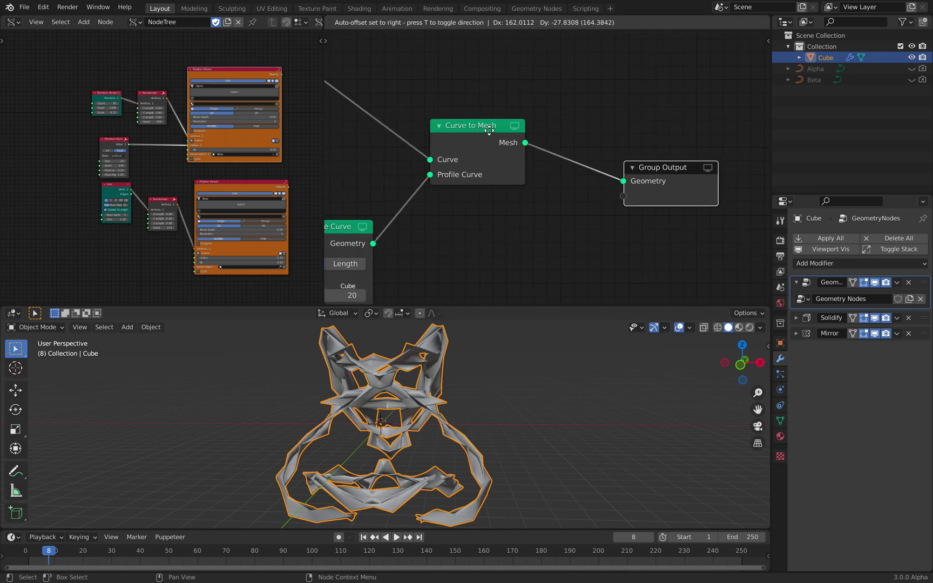
pyautogui.moveTo(481, 132); pyautogui.dragTo(413, 144)
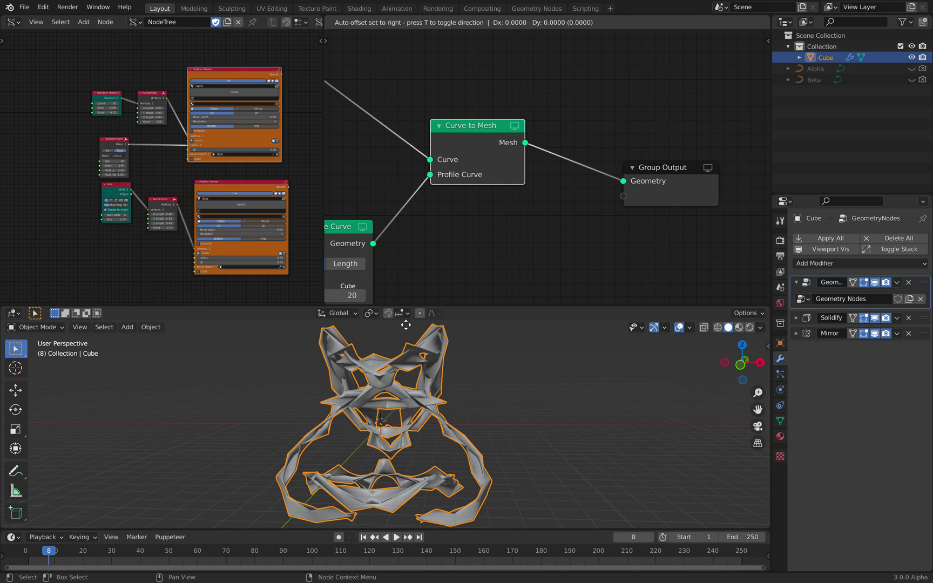
pyautogui.moveTo(406, 325); pyautogui.dragTo(406, 3)
pyautogui.click(431, 61)
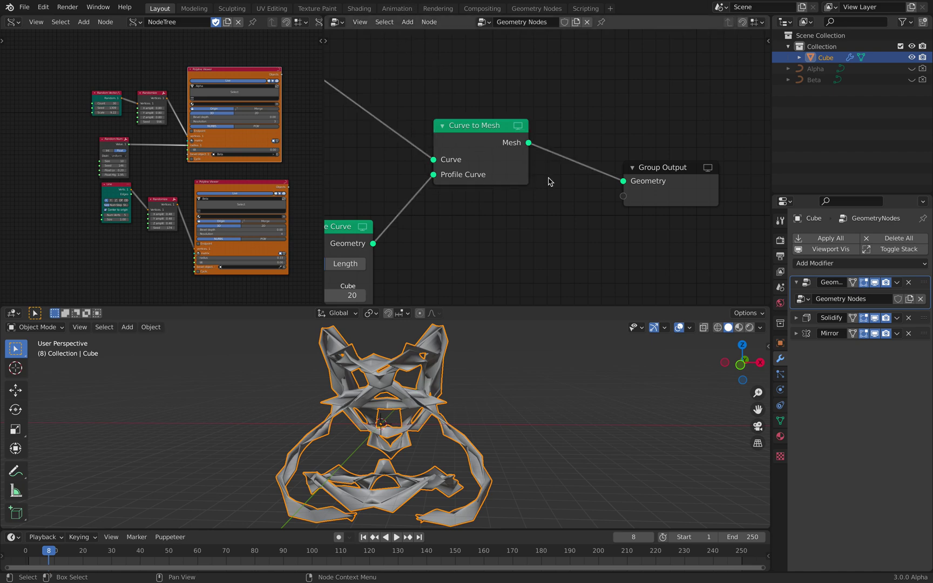
# Expand the 3D viewport to full screen and examine the mirrored mesh from several angles
pyautogui.moveTo(561, 516); pyautogui.dragTo(439, 456, button='middle')
pyautogui.moveTo(404, 402); pyautogui.dragTo(455, 461, button='middle')
pyautogui.moveTo(502, 428); pyautogui.dragTo(501, 400, button='middle')
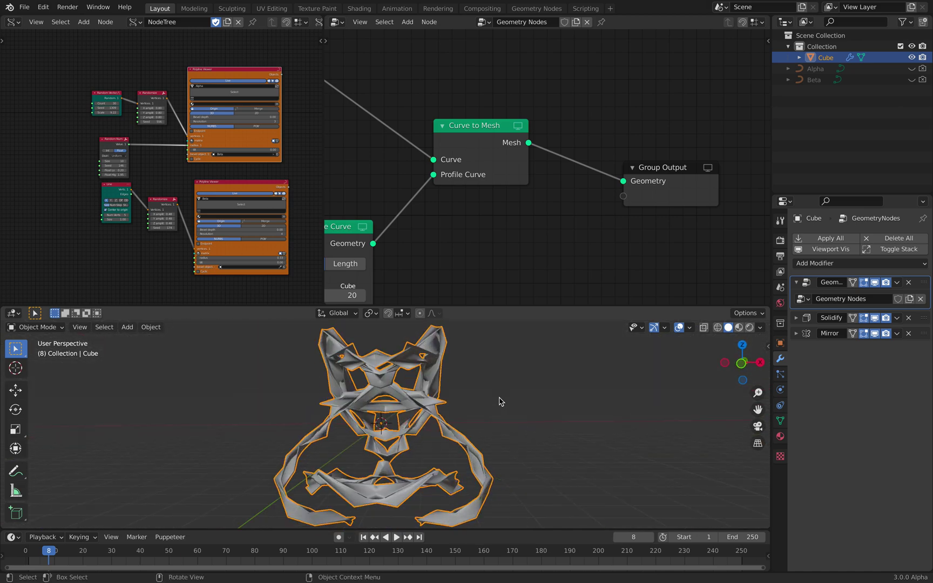
pyautogui.hotkey('ctrl', 'alt', 'space')
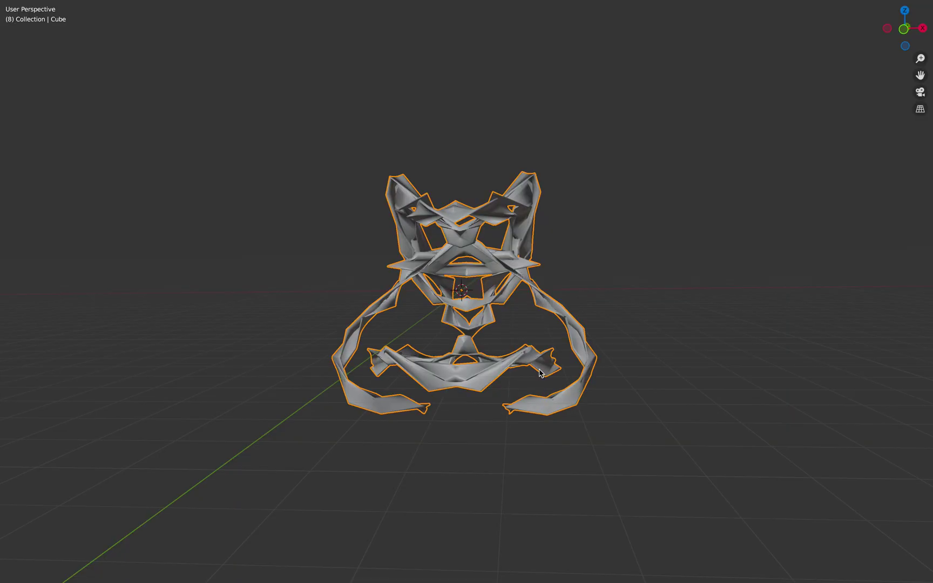
pyautogui.moveTo(540, 373); pyautogui.dragTo(619, 366, button='middle')
pyautogui.moveTo(737, 353); pyautogui.dragTo(564, 345, button='middle')
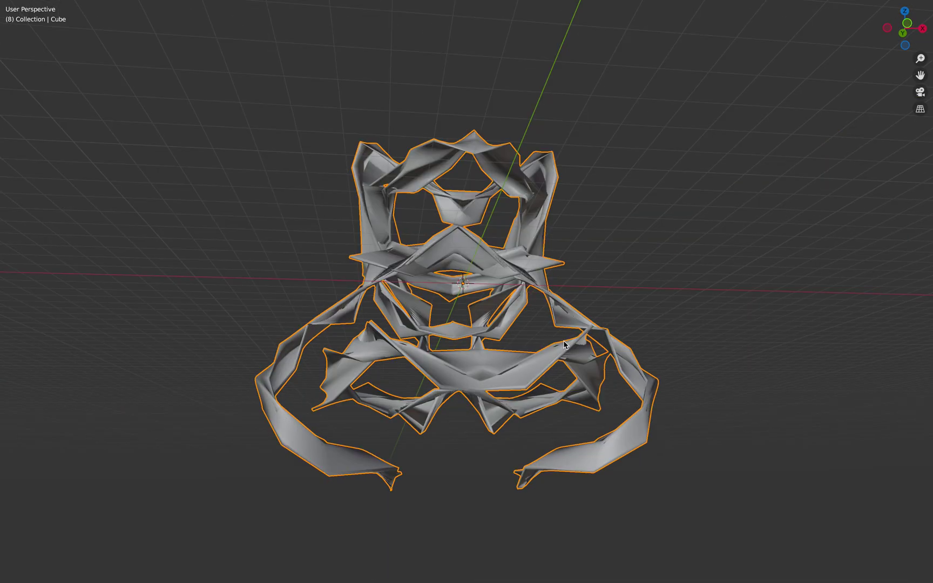